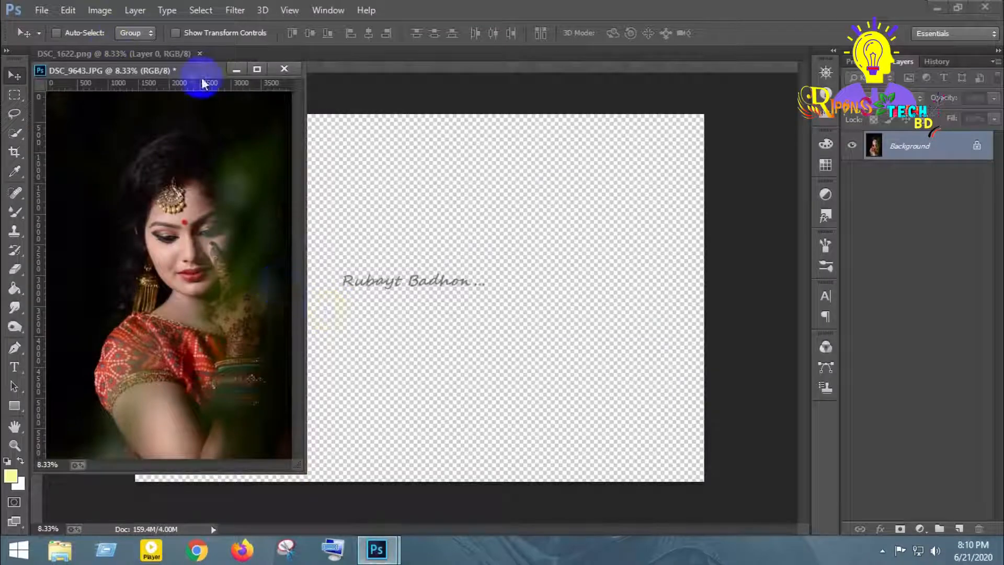
Step: Dock the floating DSC_9643.JPG window as a document tab and inspect the portrait up close
{"action": "left_click_drag", "start_coordinate": [202, 72], "coordinate": [329, 57]}
{"action": "scroll", "coordinate": [433, 233], "scroll_direction": "up", "scroll_amount": 5}
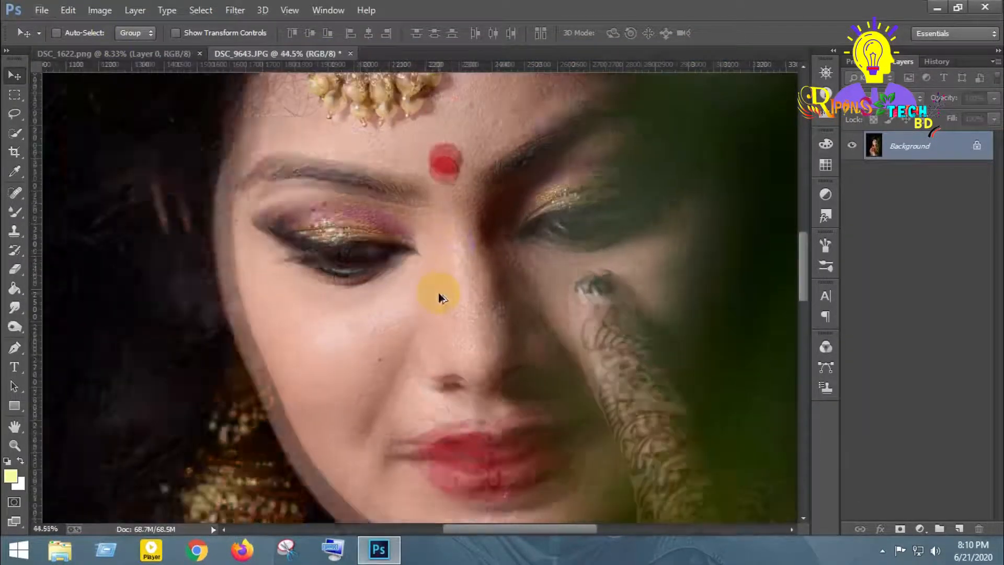
{"action": "scroll", "coordinate": [438, 295], "scroll_direction": "up", "scroll_amount": 1}
{"action": "scroll", "coordinate": [410, 291], "scroll_direction": "down", "scroll_amount": 3}
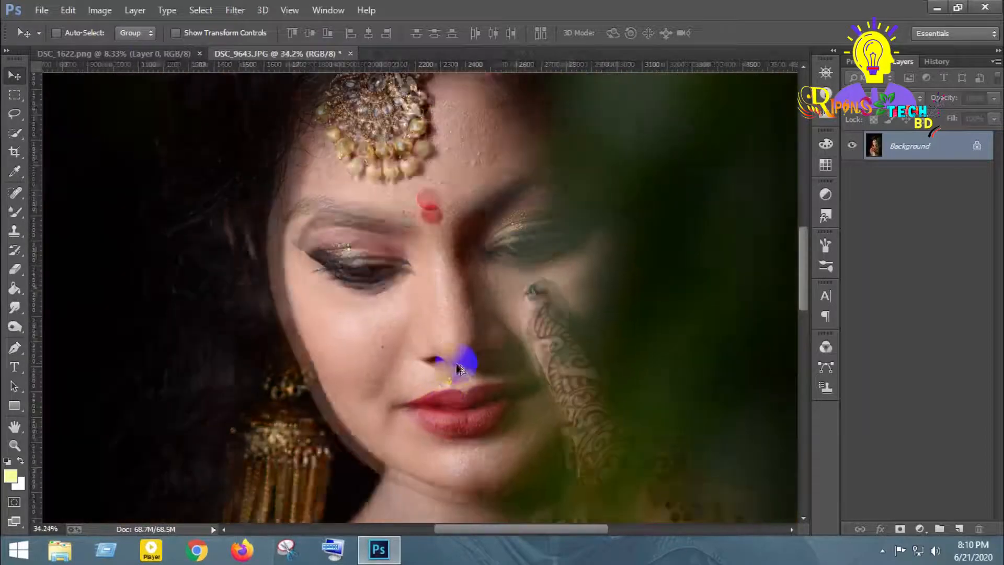
{"action": "scroll", "coordinate": [457, 373], "scroll_direction": "down", "scroll_amount": 4}
{"action": "scroll", "coordinate": [450, 365], "scroll_direction": "down", "scroll_amount": 1}
{"action": "scroll", "coordinate": [450, 356], "scroll_direction": "up", "scroll_amount": 1}
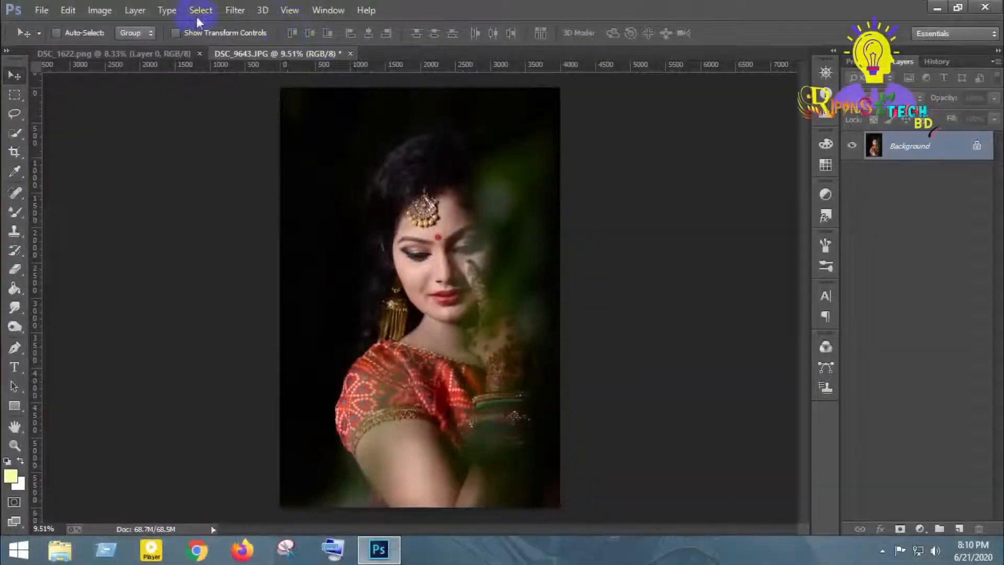
Step: In the Camera Raw filter, set Contrast +12, Highlights -18, Shadows +20, Whites -13, Blacks -14, Clarity +21, Vibrance +35 and Saturation +48
{"action": "left_click", "coordinate": [236, 13]}
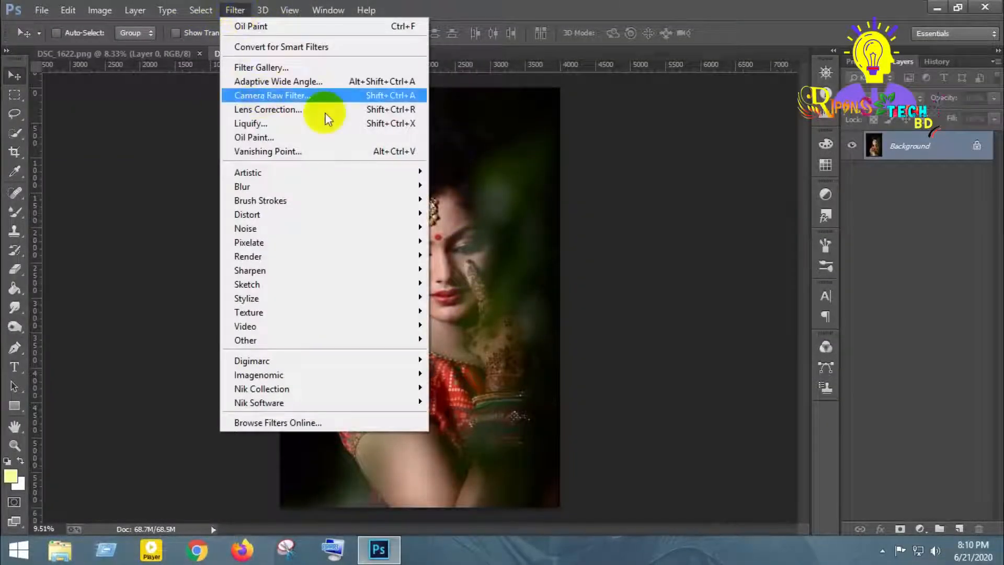
{"action": "left_click", "coordinate": [393, 118]}
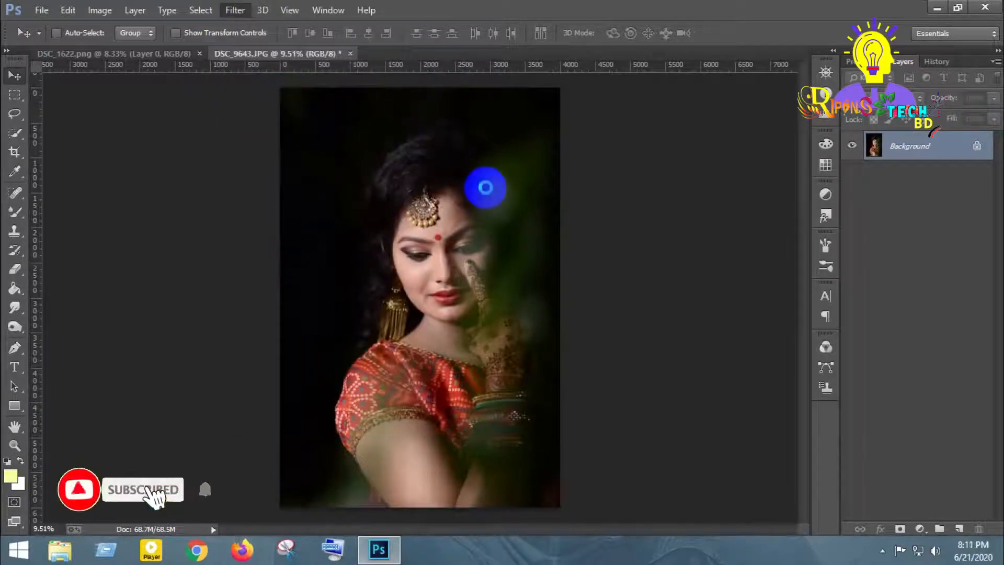
{"action": "scroll", "coordinate": [818, 429], "scroll_direction": "down", "scroll_amount": 1}
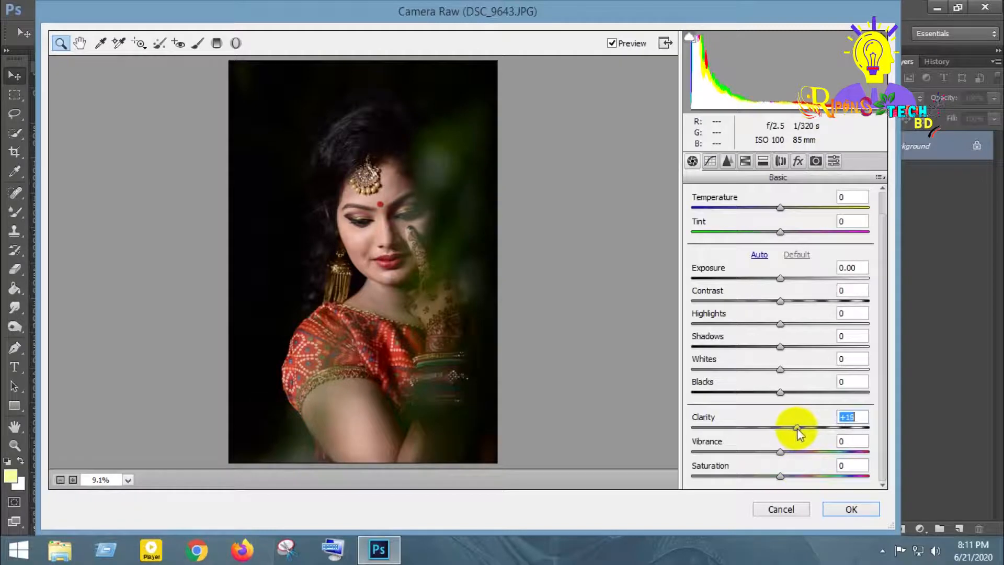
{"action": "left_click_drag", "start_coordinate": [796, 428], "coordinate": [822, 476]}
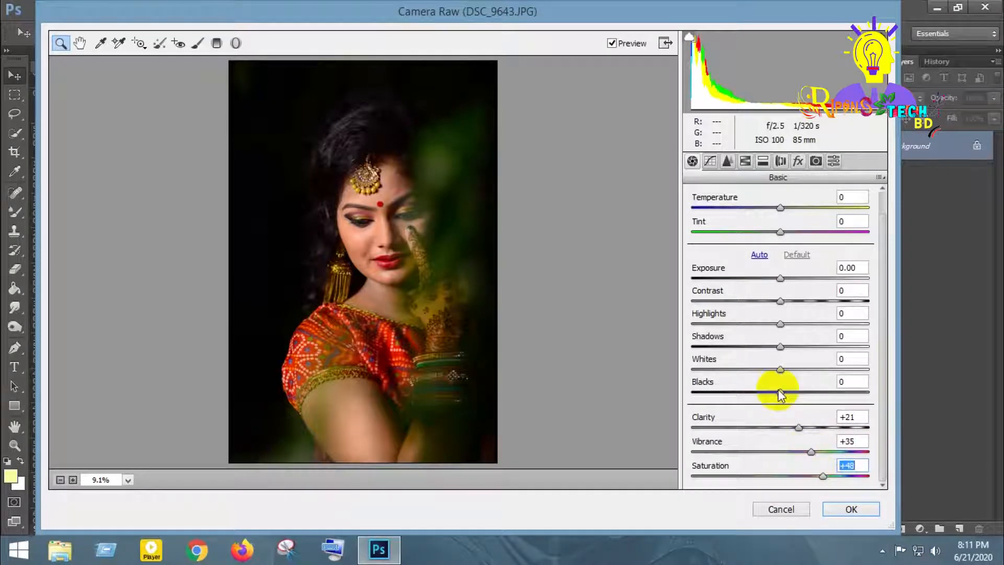
{"action": "left_click_drag", "start_coordinate": [780, 391], "coordinate": [791, 300]}
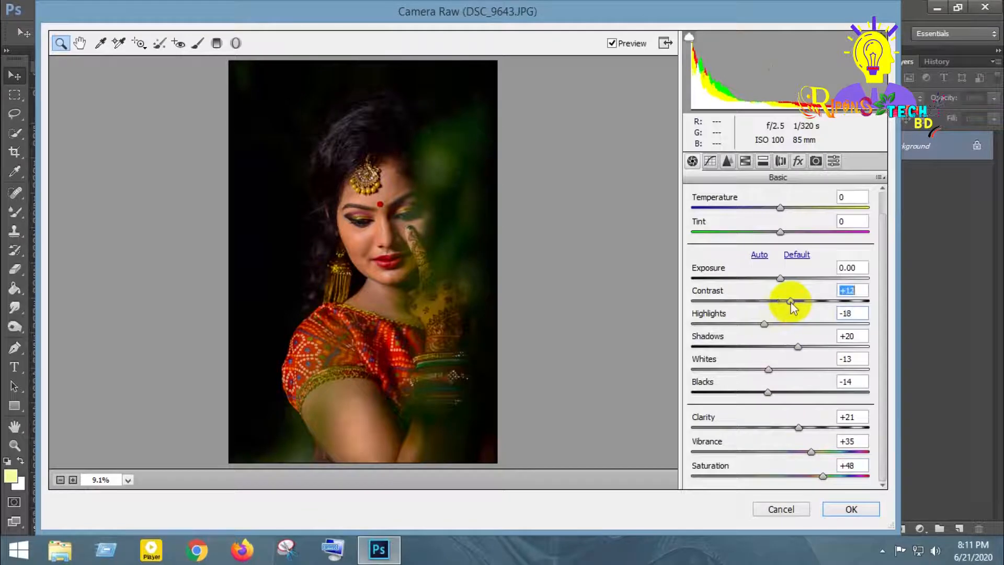
Step: In the HSL adjustments, set Oranges luminance to +14 and saturation to Reds +18, Oranges -15, Yellows +32 and Greens +21
{"action": "left_click", "coordinate": [745, 161]}
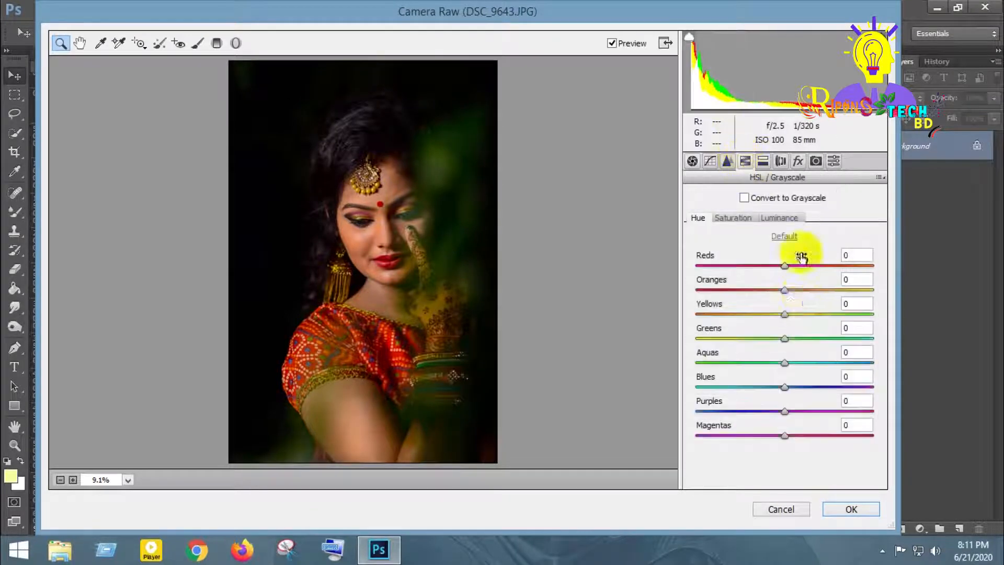
{"action": "left_click", "coordinate": [779, 219]}
{"action": "left_click_drag", "start_coordinate": [784, 290], "coordinate": [798, 294]}
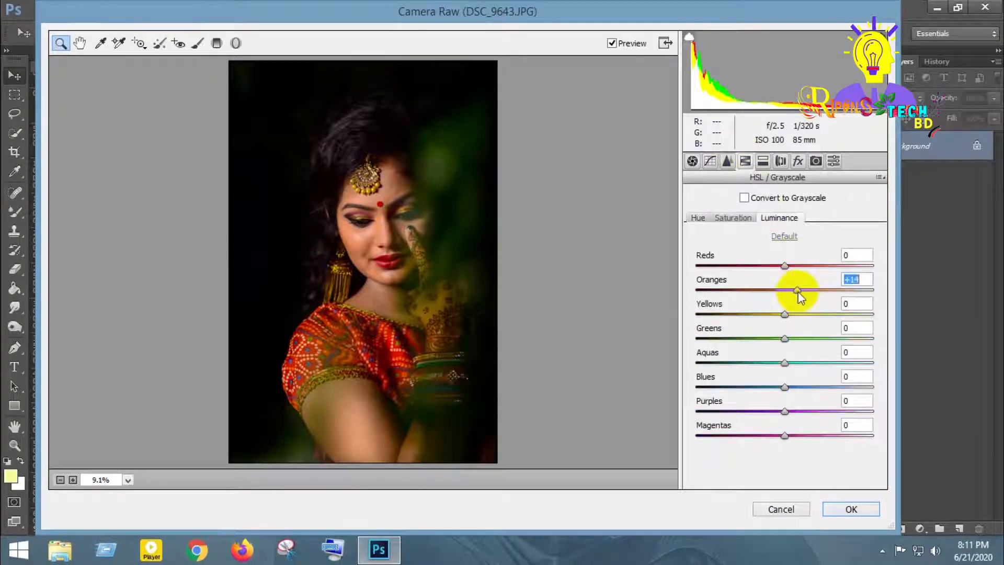
{"action": "left_click", "coordinate": [734, 217]}
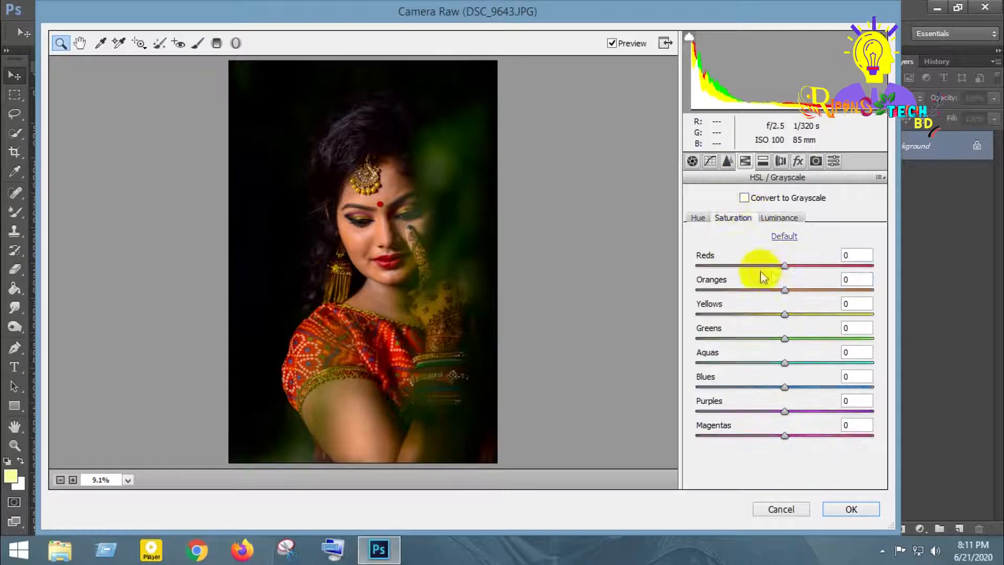
{"action": "left_click_drag", "start_coordinate": [780, 293], "coordinate": [801, 266]}
{"action": "left_click", "coordinate": [785, 315]}
{"action": "left_click_drag", "start_coordinate": [809, 314], "coordinate": [803, 339]}
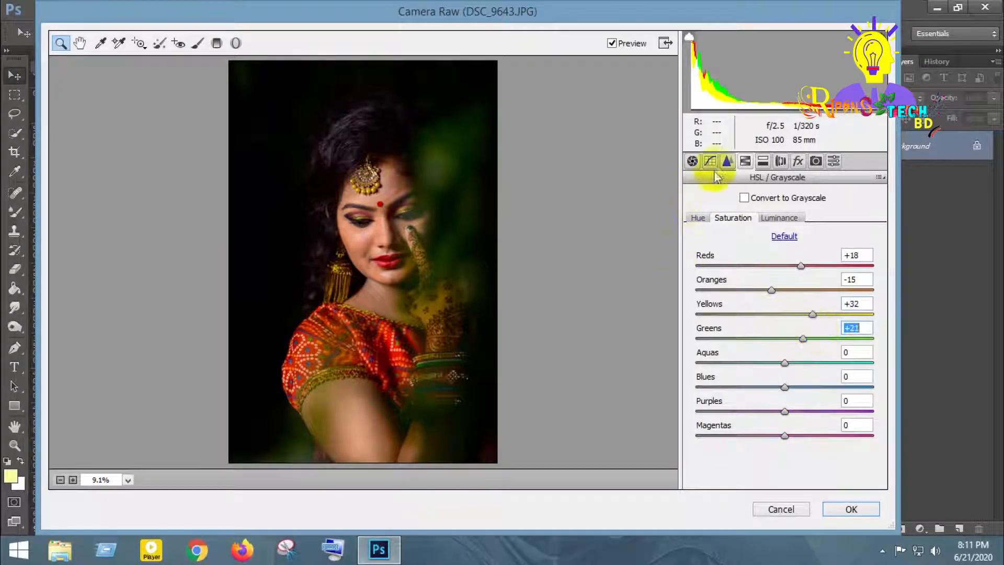
Step: Set the sharpening amount to 21 and apply the Camera Raw adjustments to the photo
{"action": "left_click", "coordinate": [727, 161]}
{"action": "left_click", "coordinate": [716, 220]}
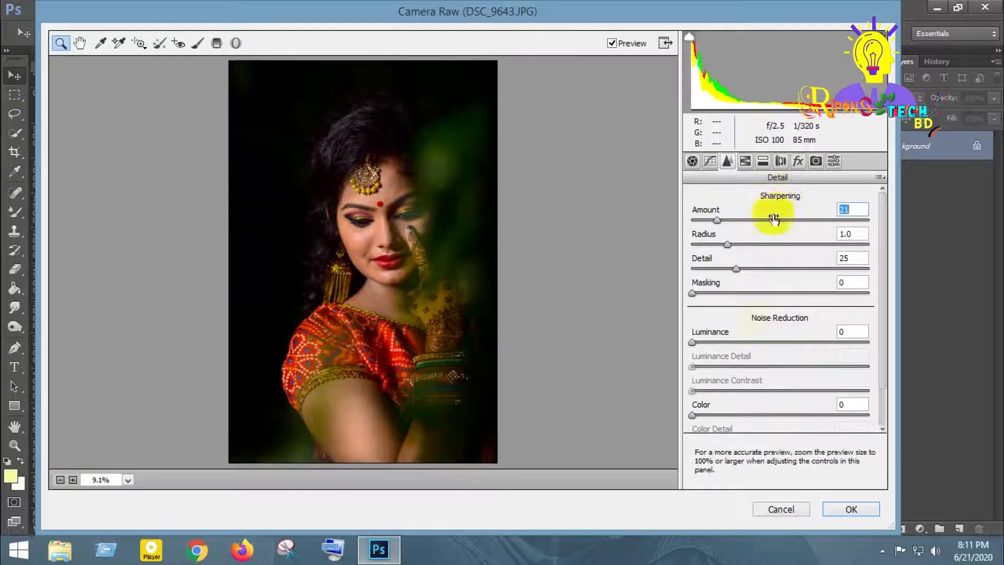
{"action": "left_click", "coordinate": [851, 508]}
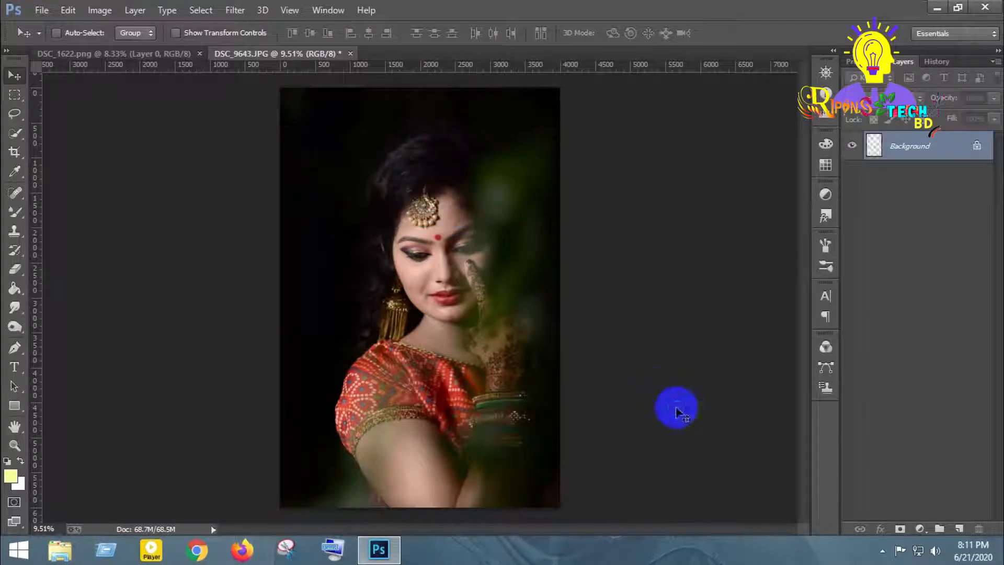
Step: Duplicate the Background layer of the adjusted portrait twice
{"action": "scroll", "coordinate": [451, 270], "scroll_direction": "up", "scroll_amount": 3}
{"action": "scroll", "coordinate": [439, 264], "scroll_direction": "up", "scroll_amount": 3}
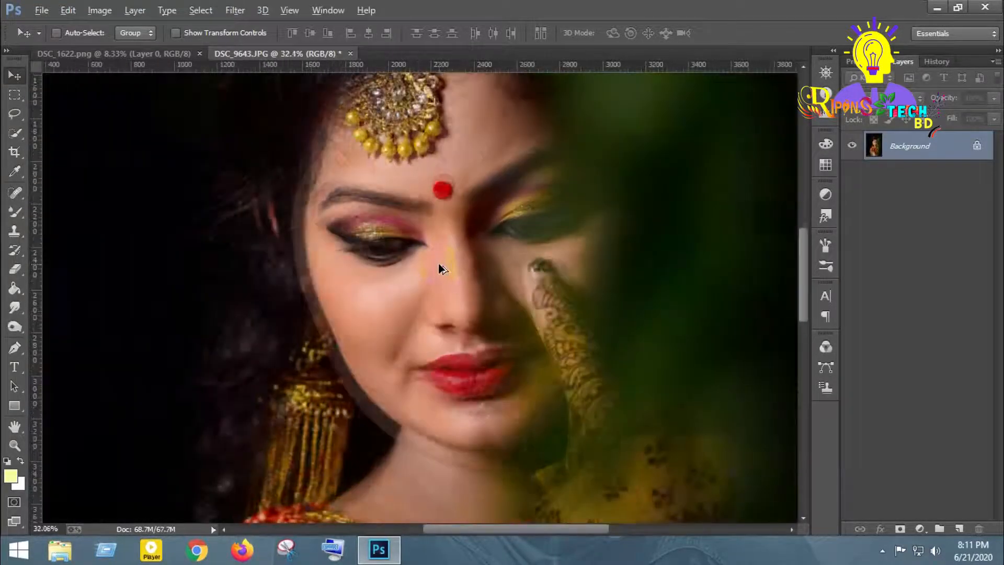
{"action": "scroll", "coordinate": [438, 263], "scroll_direction": "up", "scroll_amount": 1}
{"action": "left_click_drag", "start_coordinate": [957, 162], "coordinate": [959, 529]}
{"action": "left_click_drag", "start_coordinate": [934, 163], "coordinate": [959, 528]}
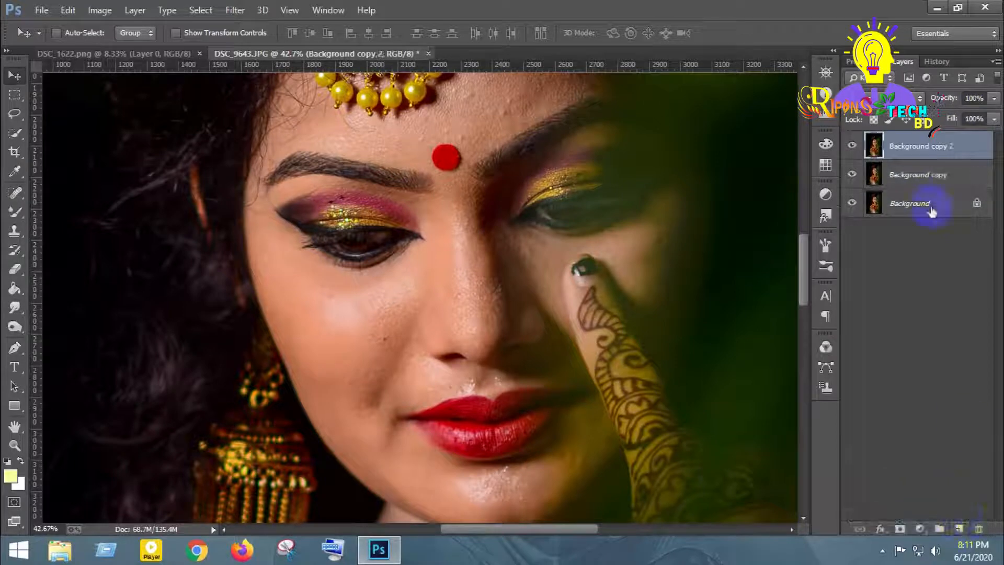
Step: Hide the Background copy 2 layer and apply a Gaussian Blur to Background copy to soften the skin
{"action": "left_click", "coordinate": [917, 168]}
{"action": "left_click", "coordinate": [918, 149]}
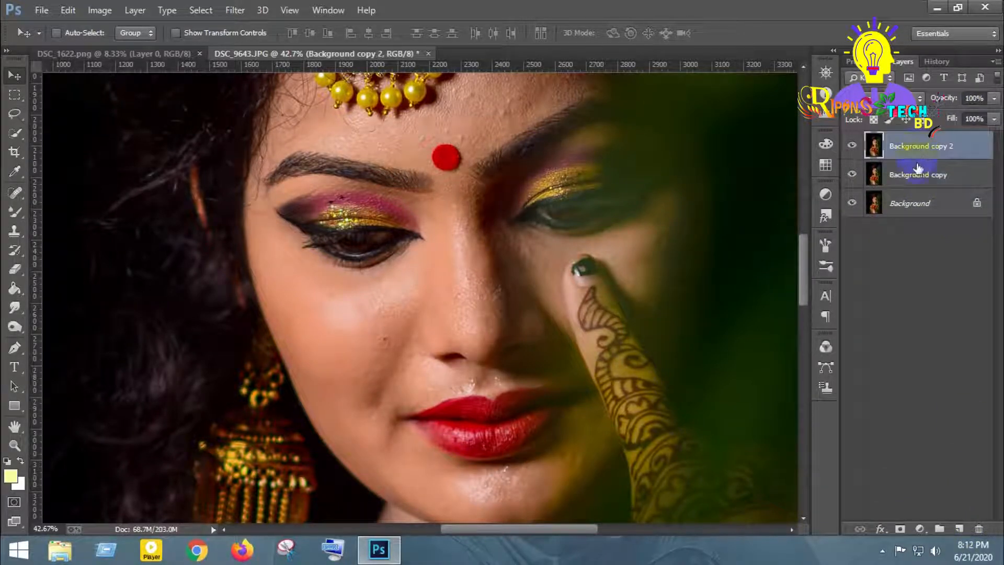
{"action": "left_click", "coordinate": [918, 174]}
{"action": "left_click", "coordinate": [911, 152]}
{"action": "left_click", "coordinate": [918, 174]}
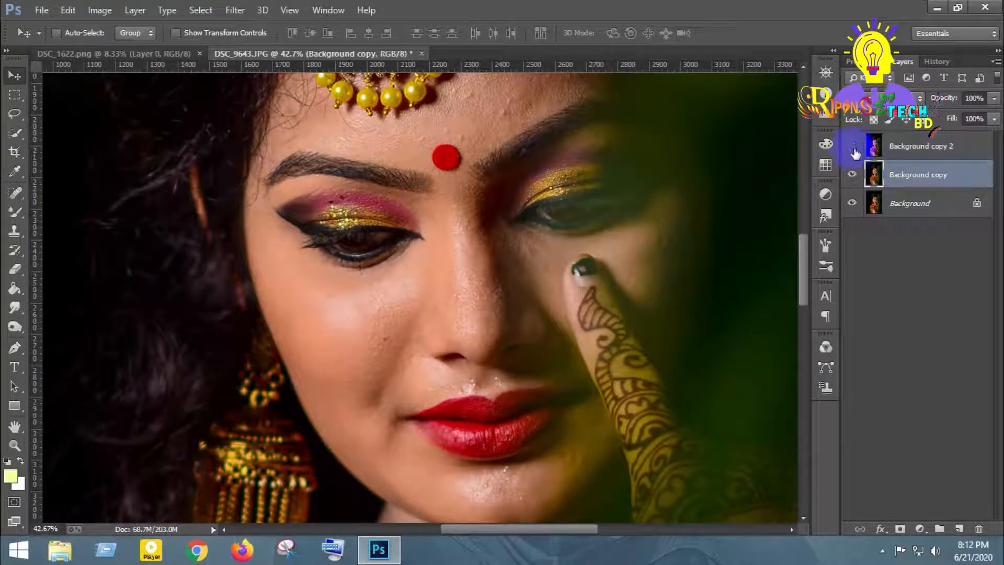
{"action": "left_click", "coordinate": [234, 11]}
{"action": "mouse_move", "coordinate": [293, 186]}
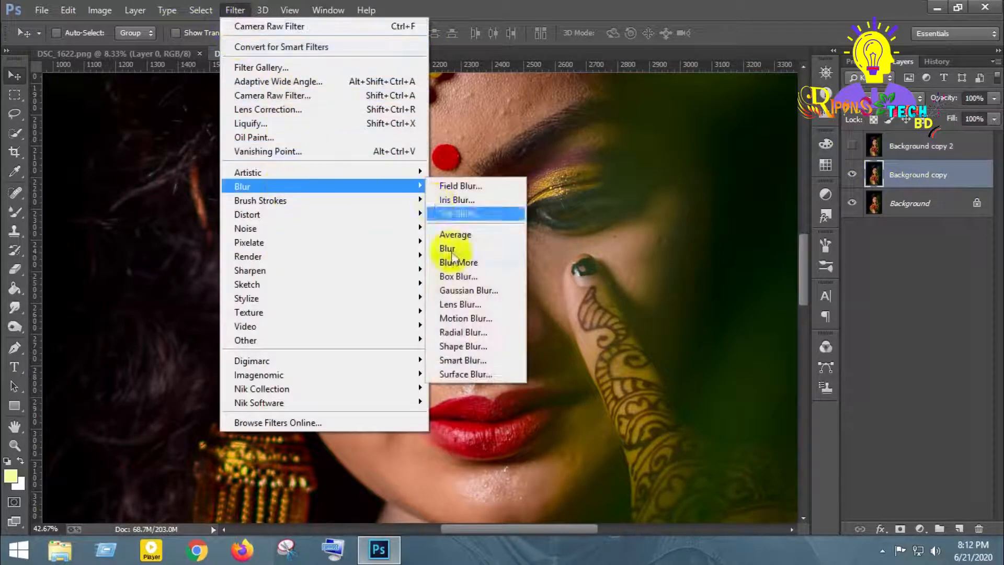
{"action": "left_click", "coordinate": [491, 292]}
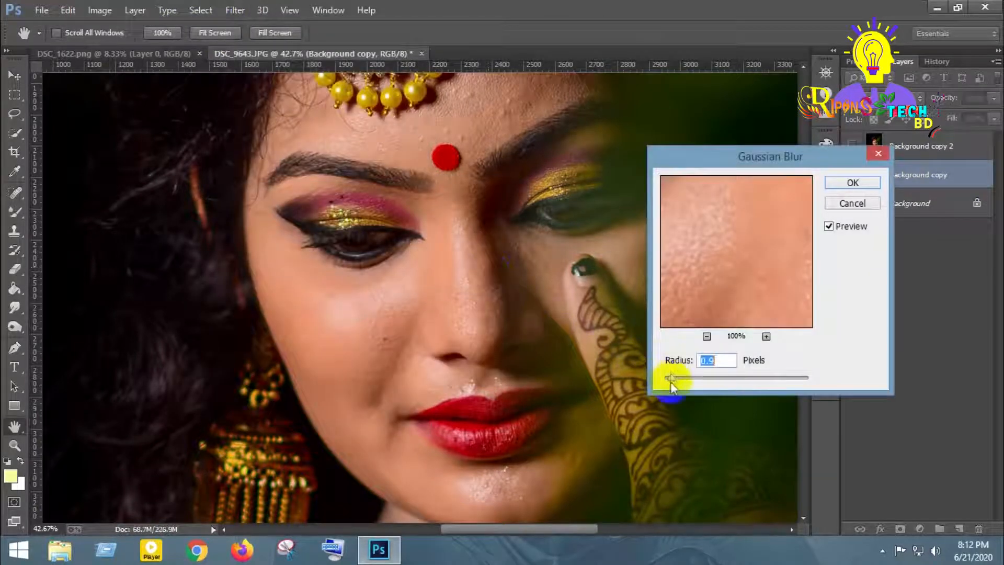
{"action": "left_click_drag", "start_coordinate": [689, 381], "coordinate": [689, 378]}
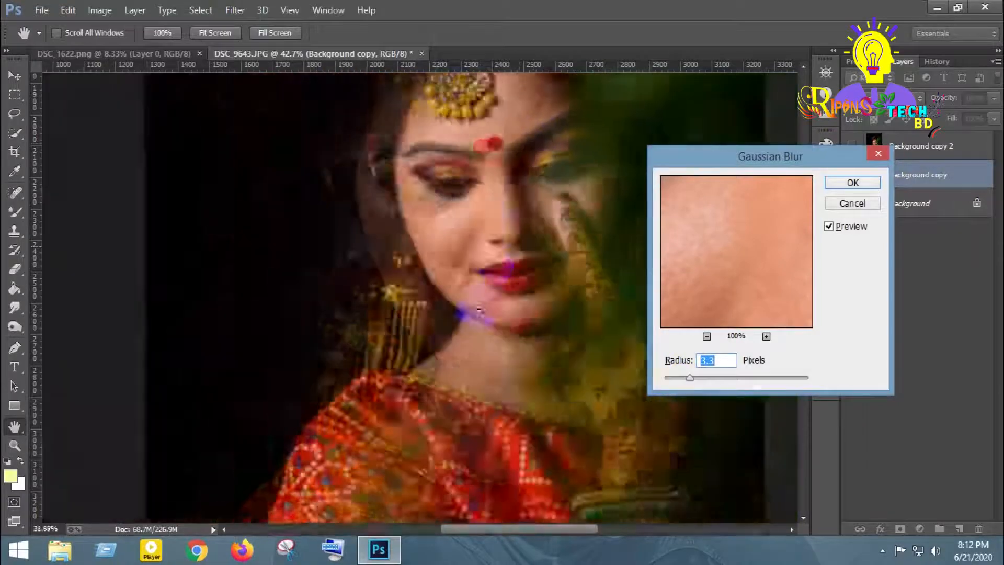
{"action": "scroll", "coordinate": [480, 312], "scroll_direction": "down", "scroll_amount": 5}
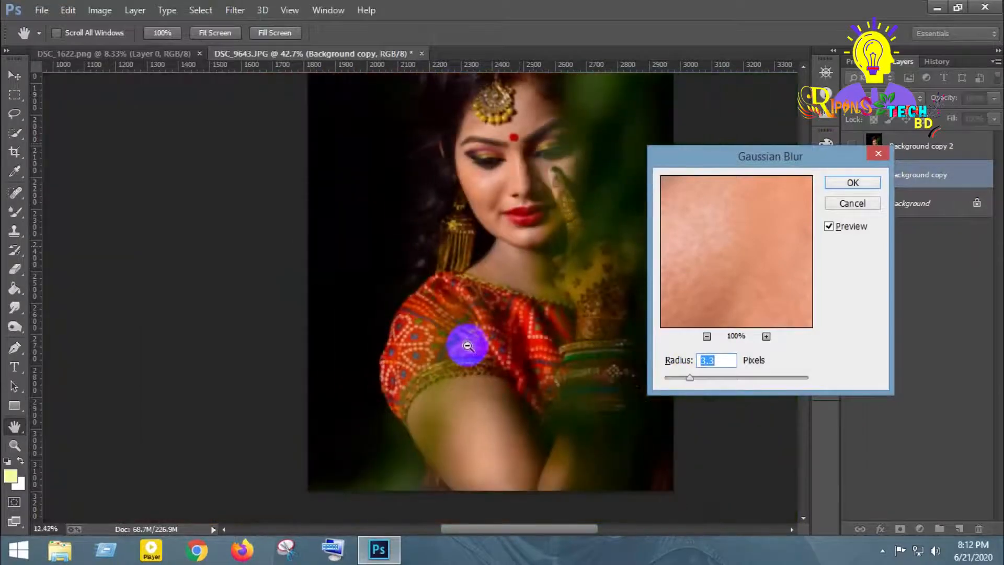
{"action": "scroll", "coordinate": [545, 173], "scroll_direction": "down", "scroll_amount": 5}
{"action": "scroll", "coordinate": [540, 219], "scroll_direction": "up", "scroll_amount": 5}
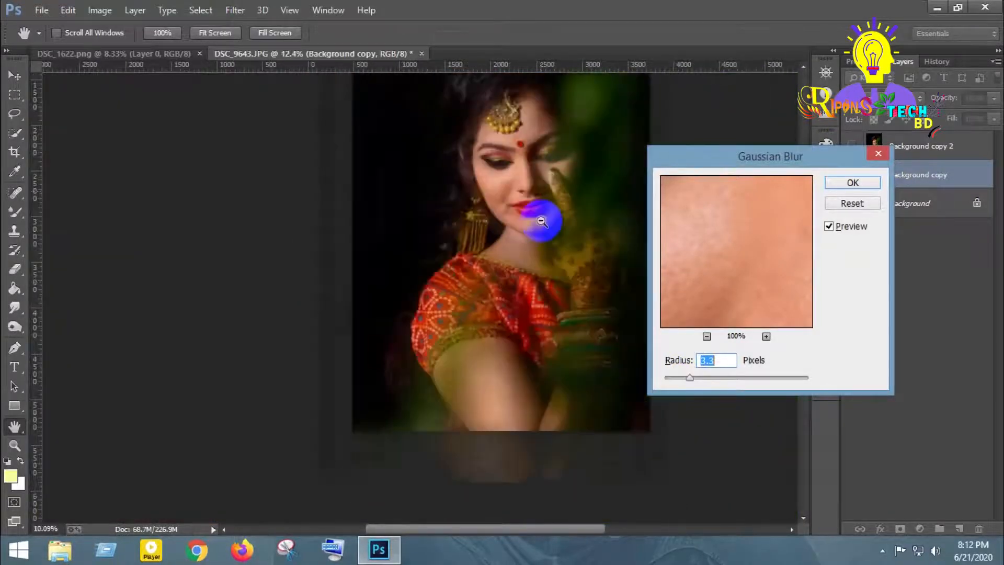
{"action": "scroll", "coordinate": [528, 245], "scroll_direction": "down", "scroll_amount": 3}
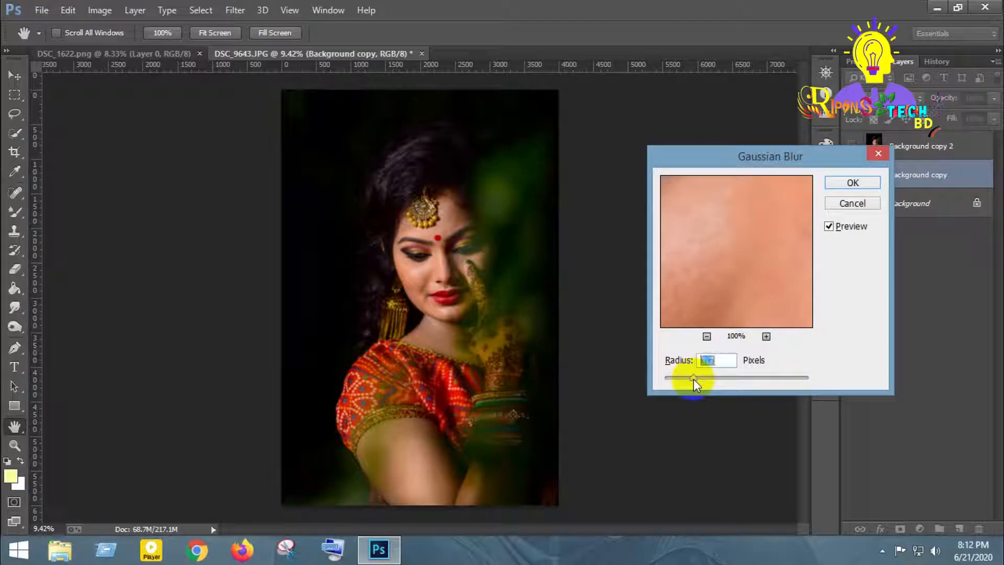
{"action": "left_click", "coordinate": [853, 183]}
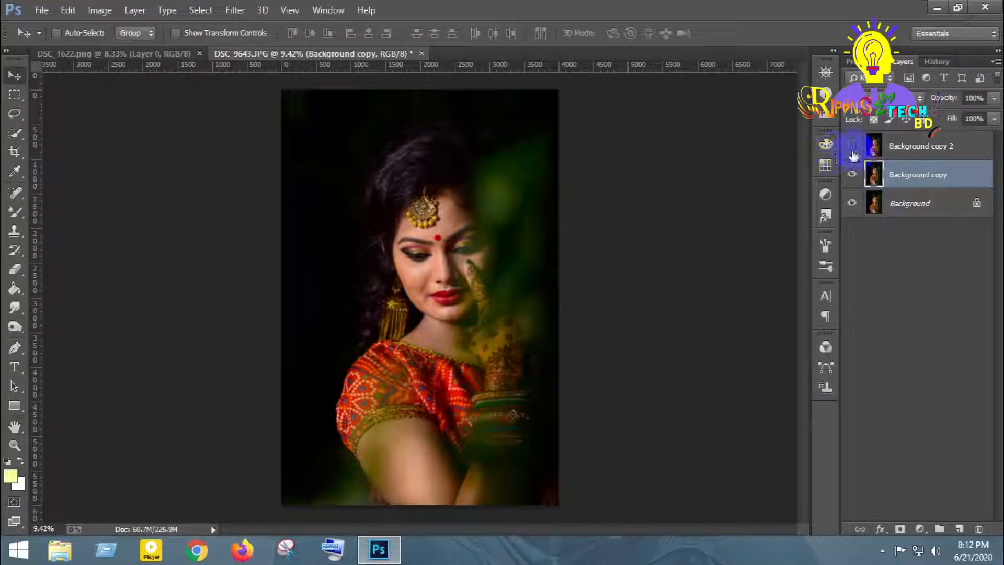
Step: Toggle Background copy 2 to compare it with the blurred layer, leaving it visible and selected
{"action": "left_click", "coordinate": [852, 146]}
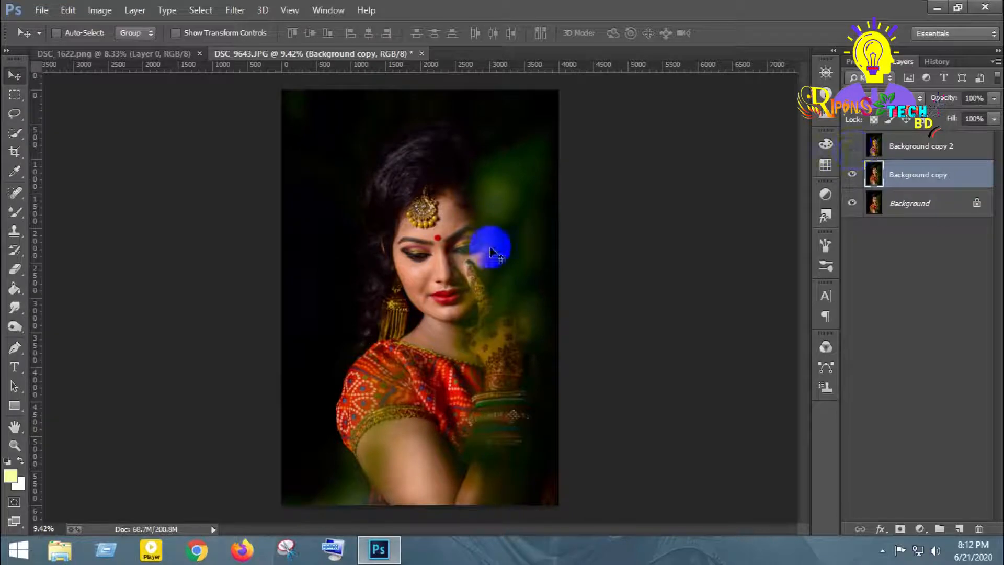
{"action": "scroll", "coordinate": [486, 243], "scroll_direction": "up", "scroll_amount": 6}
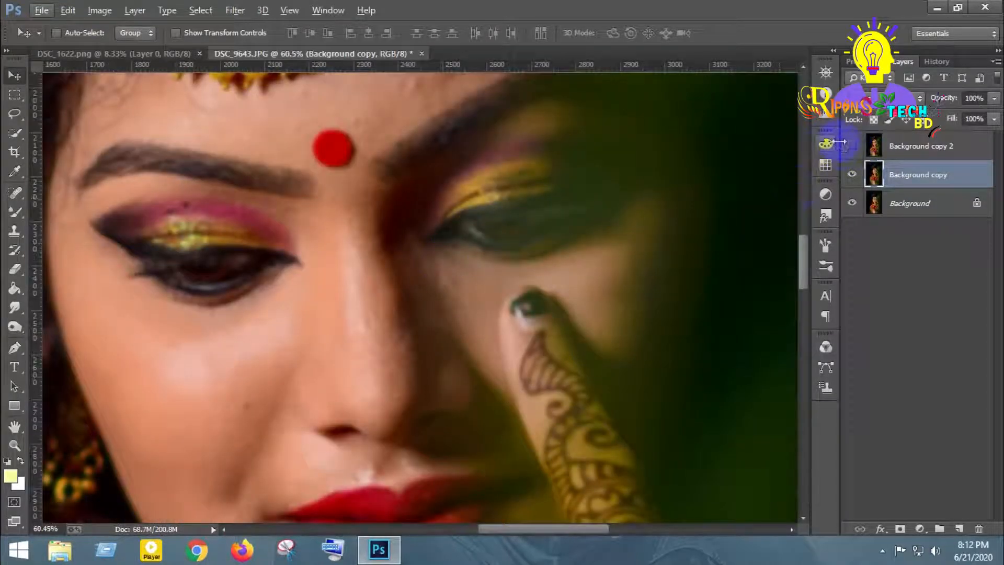
{"action": "left_click", "coordinate": [852, 147]}
{"action": "left_click", "coordinate": [853, 147]}
{"action": "left_click", "coordinate": [853, 148]}
{"action": "left_click", "coordinate": [936, 147]}
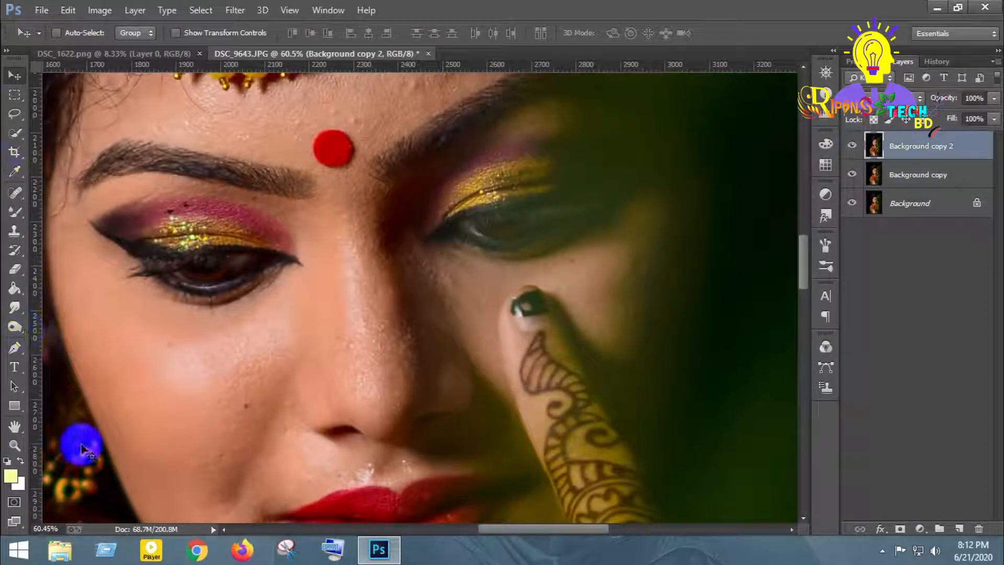
Step: Set the foreground color to neutral gray with RGB values 128, 128, 128 and bring the layer list back into view
{"action": "left_click", "coordinate": [11, 479]}
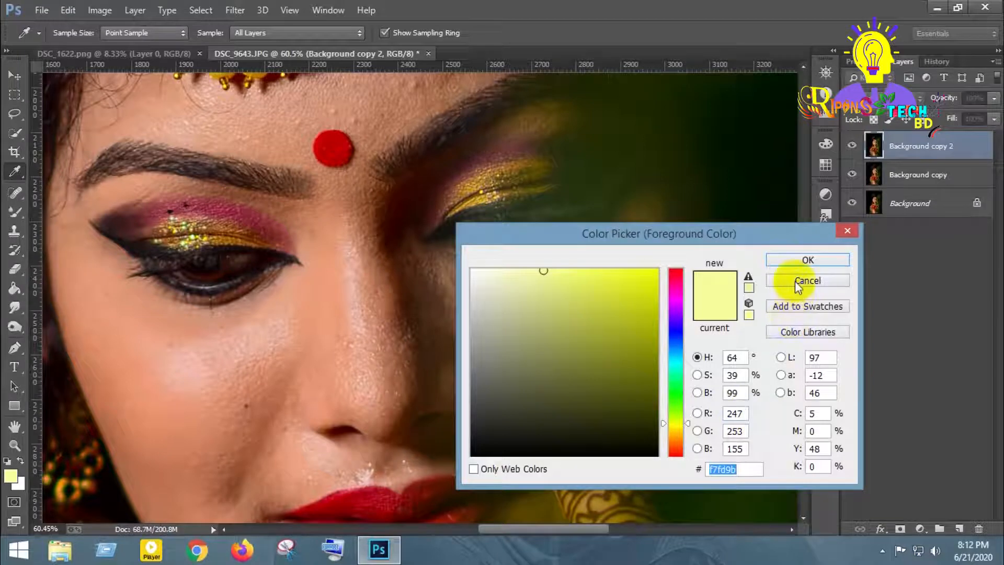
{"action": "left_click", "coordinate": [807, 260]}
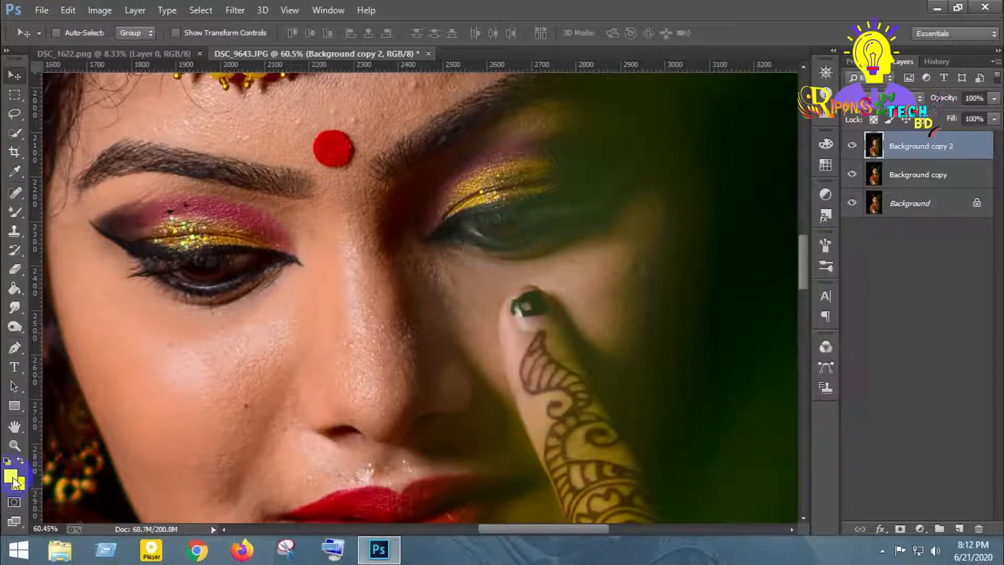
{"action": "left_click", "coordinate": [12, 478]}
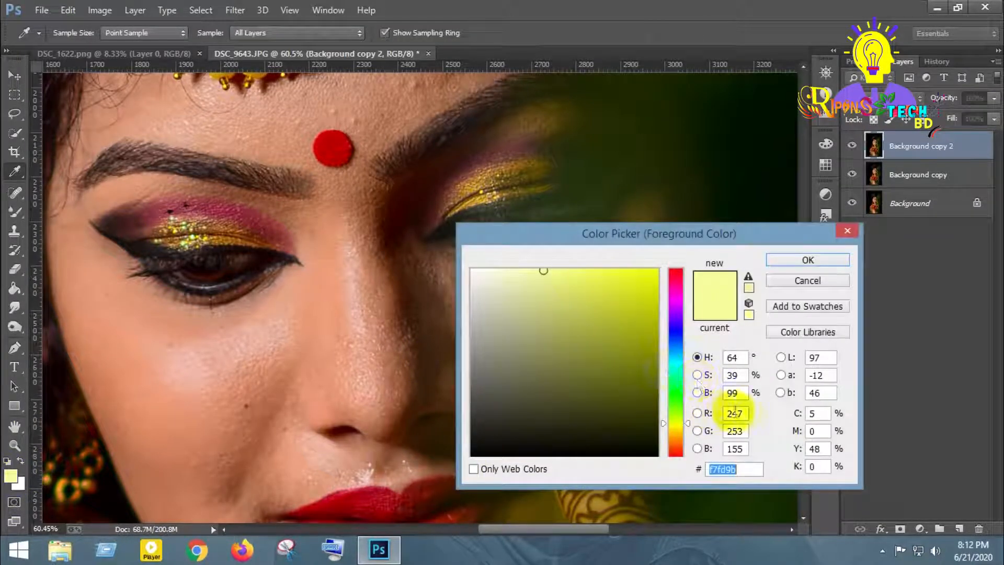
{"action": "left_click_drag", "start_coordinate": [746, 413], "coordinate": [698, 419]}
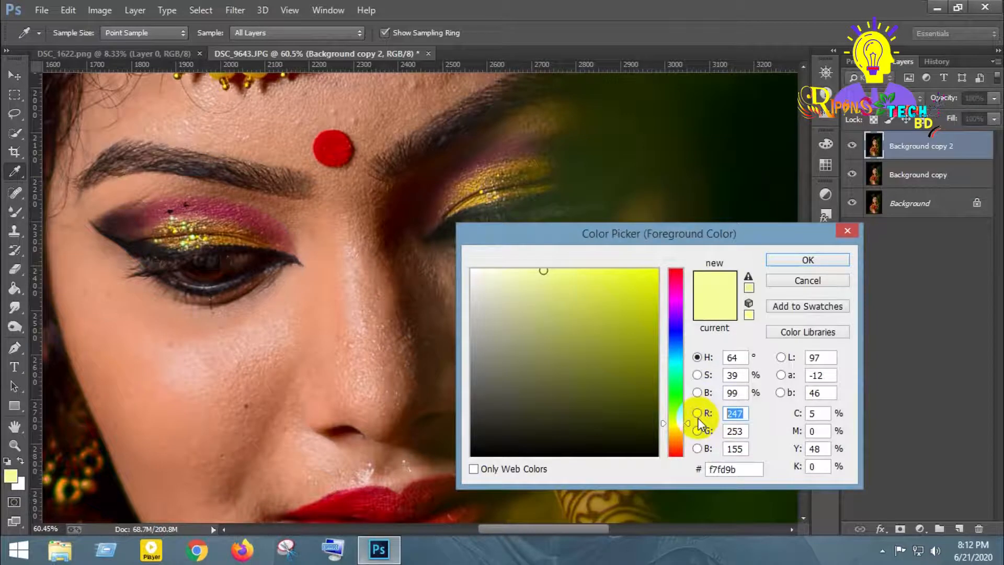
{"action": "type", "text": "128"}
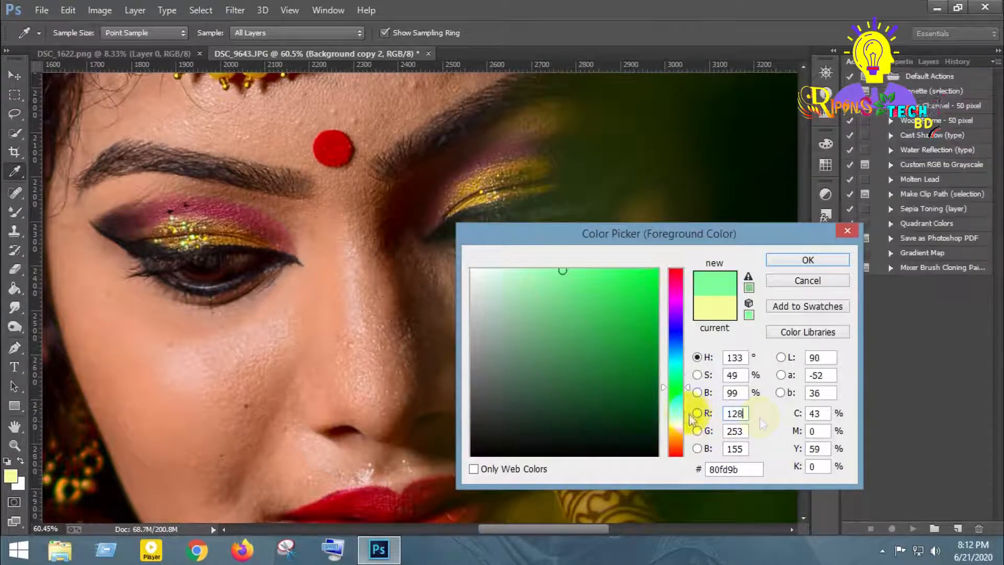
{"action": "left_click_drag", "start_coordinate": [745, 431], "coordinate": [695, 443]}
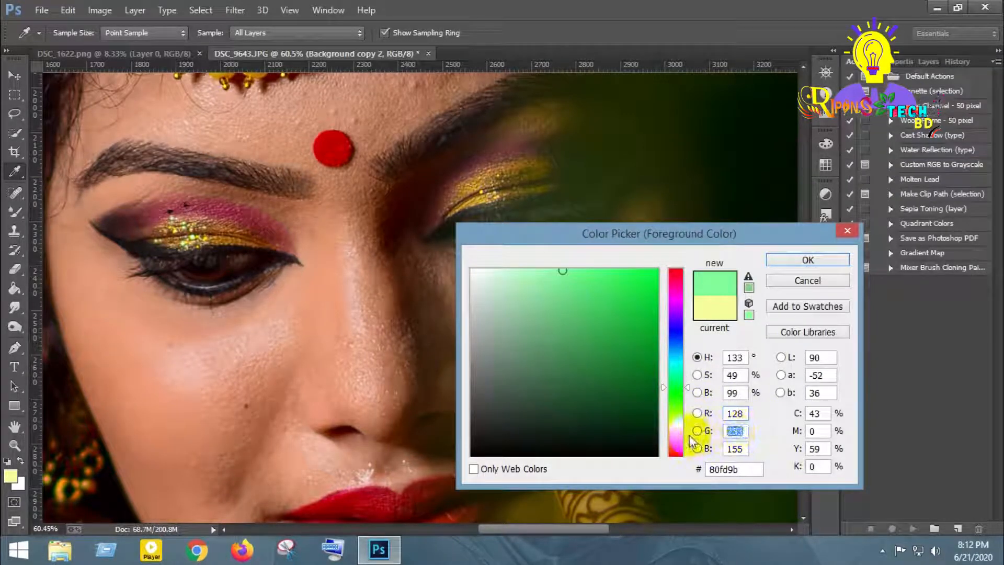
{"action": "type", "text": "128"}
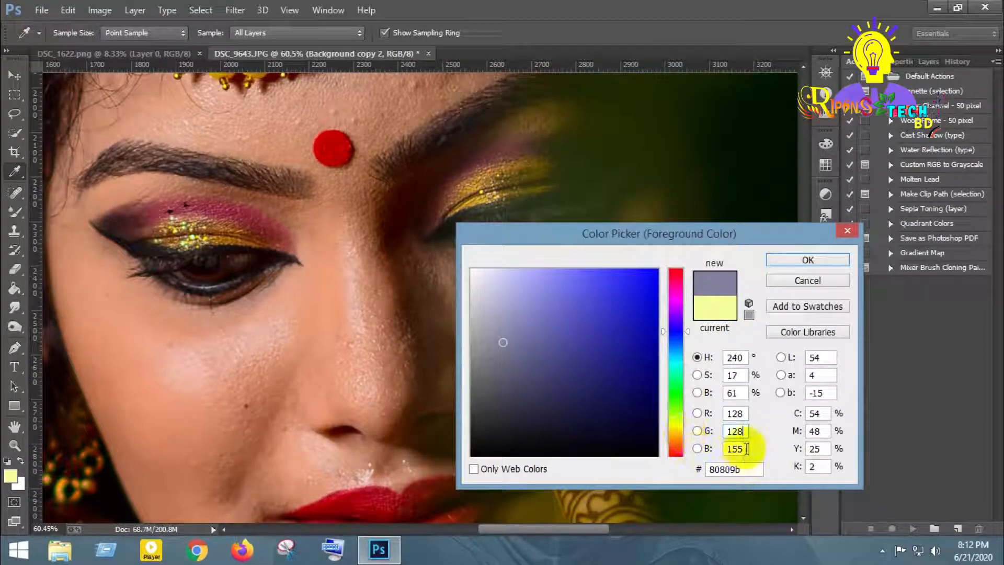
{"action": "left_click_drag", "start_coordinate": [743, 448], "coordinate": [707, 448]}
{"action": "type", "text": "128"}
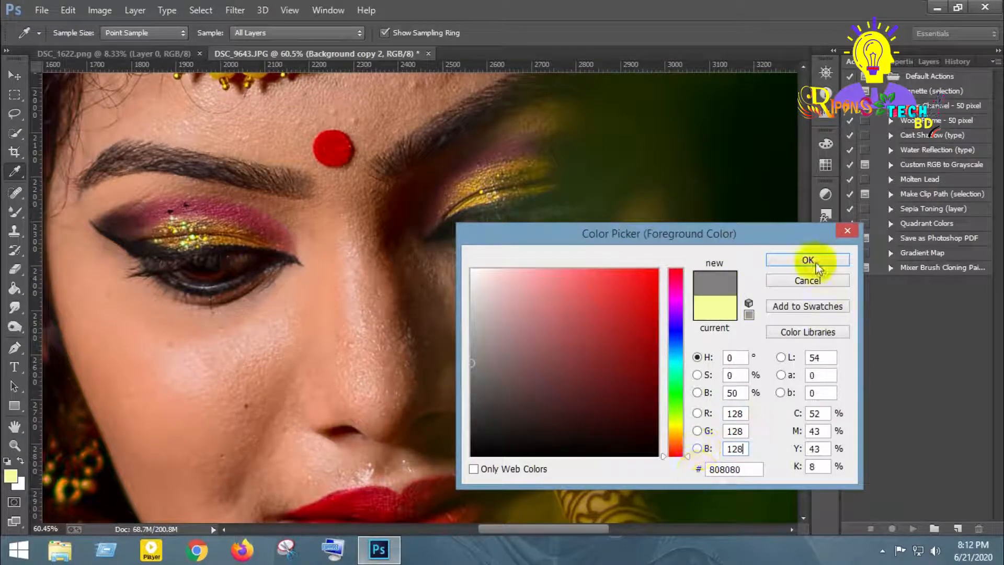
{"action": "left_click", "coordinate": [807, 260]}
{"action": "left_click", "coordinate": [928, 61]}
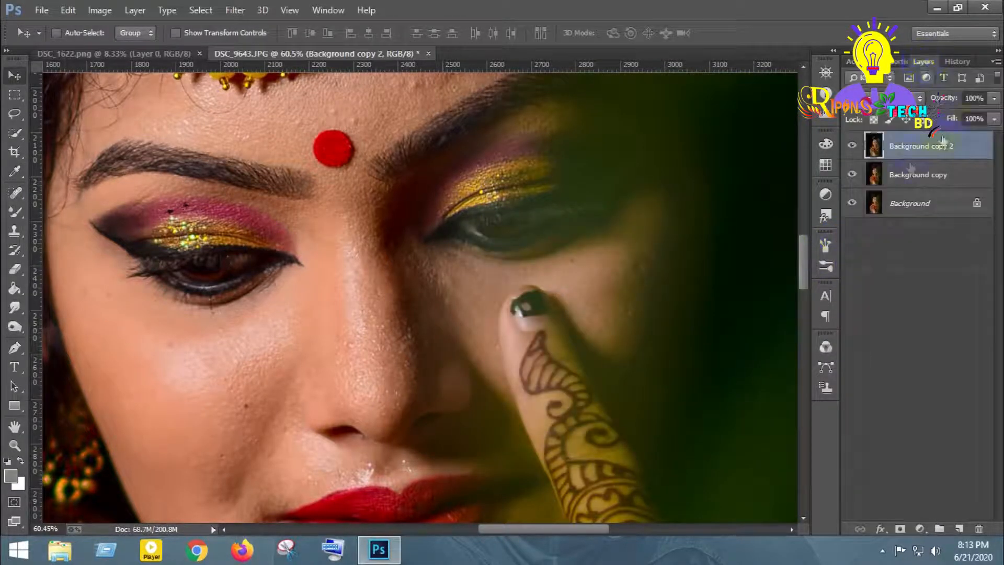
Step: Use Apply Image on Background copy 2 with Background copy as source layer, Subtract blending, 100% opacity, scale 2, offset 128 and no mask
{"action": "scroll", "coordinate": [402, 225], "scroll_direction": "down", "scroll_amount": 4}
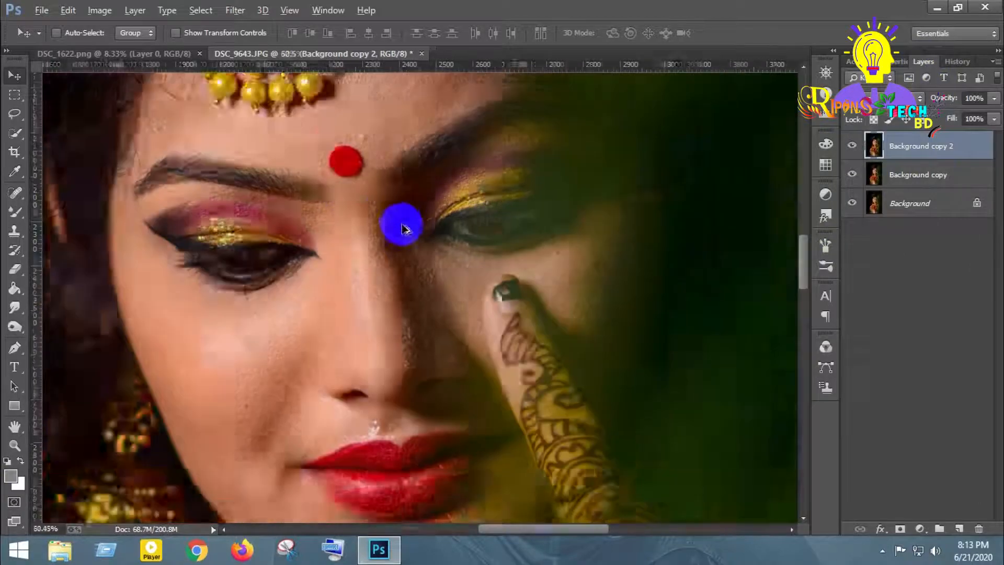
{"action": "scroll", "coordinate": [411, 241], "scroll_direction": "down", "scroll_amount": 3}
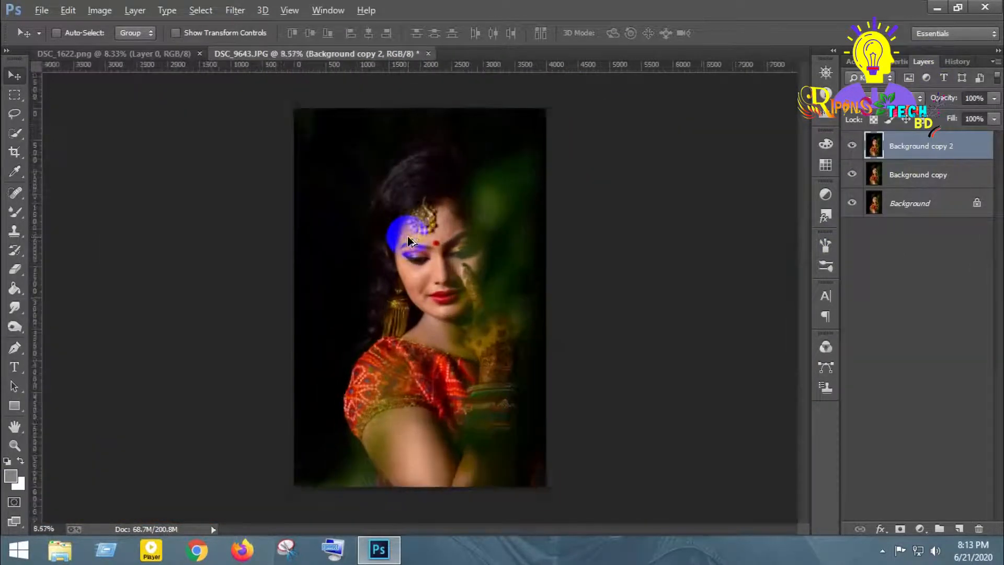
{"action": "left_click", "coordinate": [100, 11]}
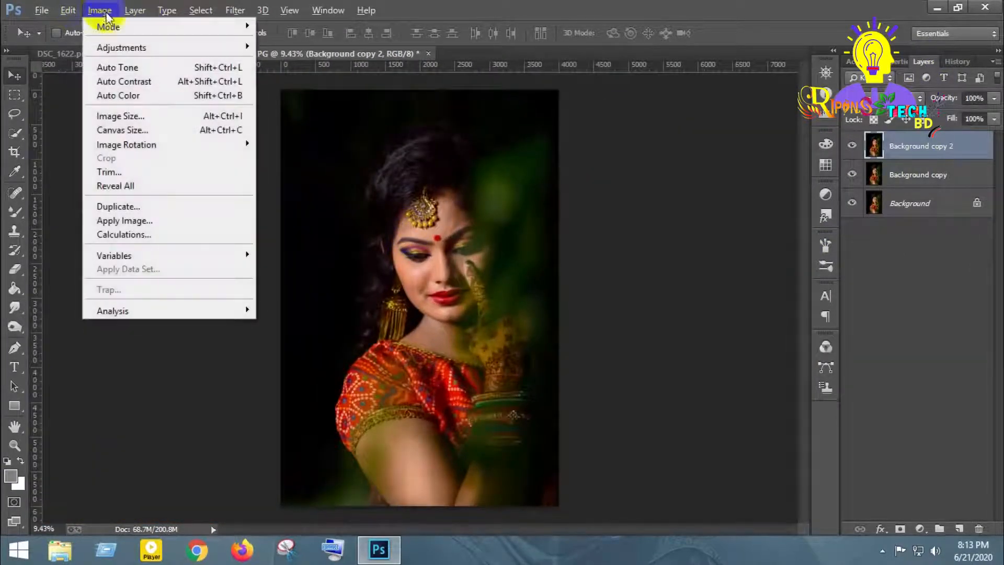
{"action": "left_click", "coordinate": [142, 221]}
{"action": "left_click_drag", "start_coordinate": [515, 125], "coordinate": [750, 147]}
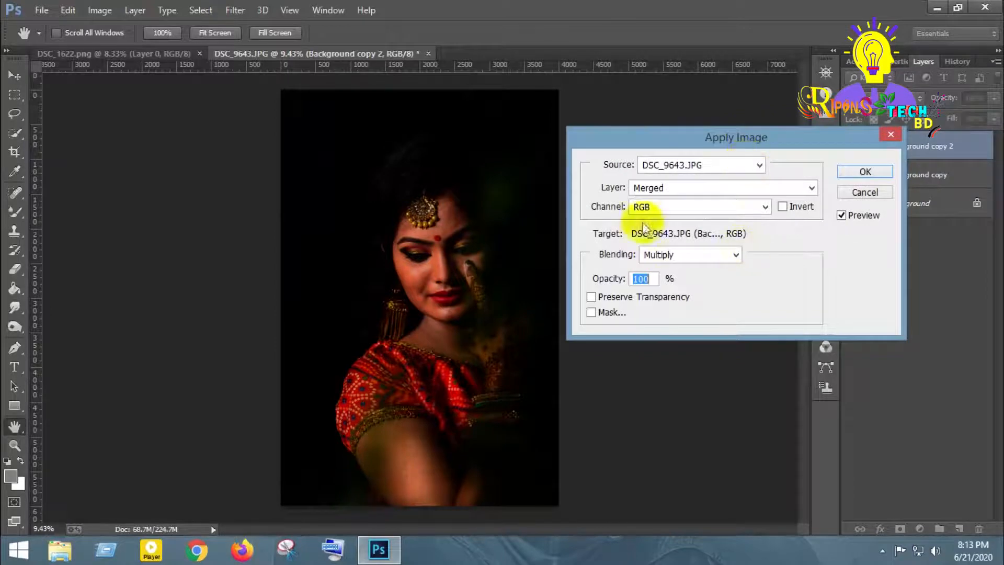
{"action": "left_click", "coordinate": [680, 256]}
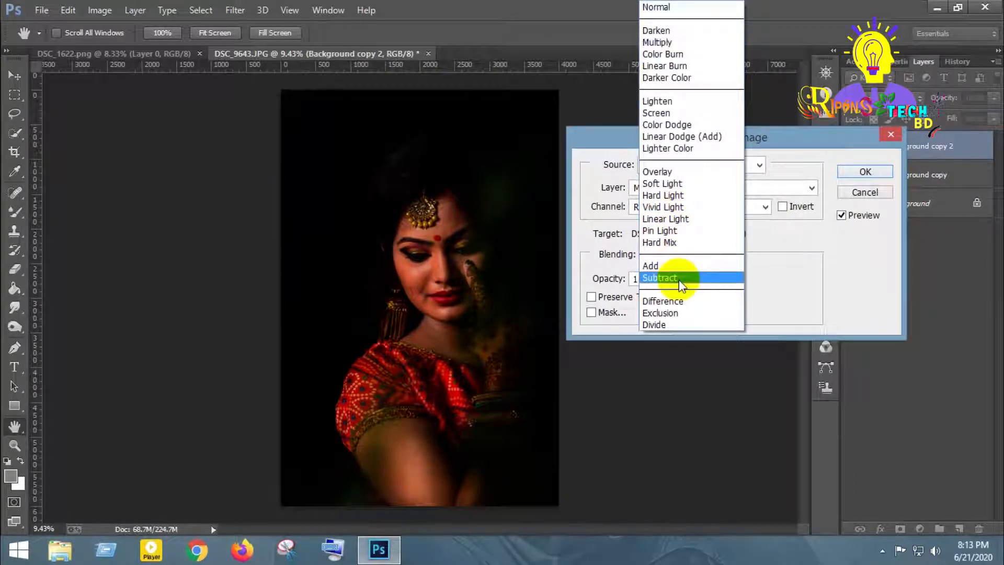
{"action": "left_click", "coordinate": [679, 280]}
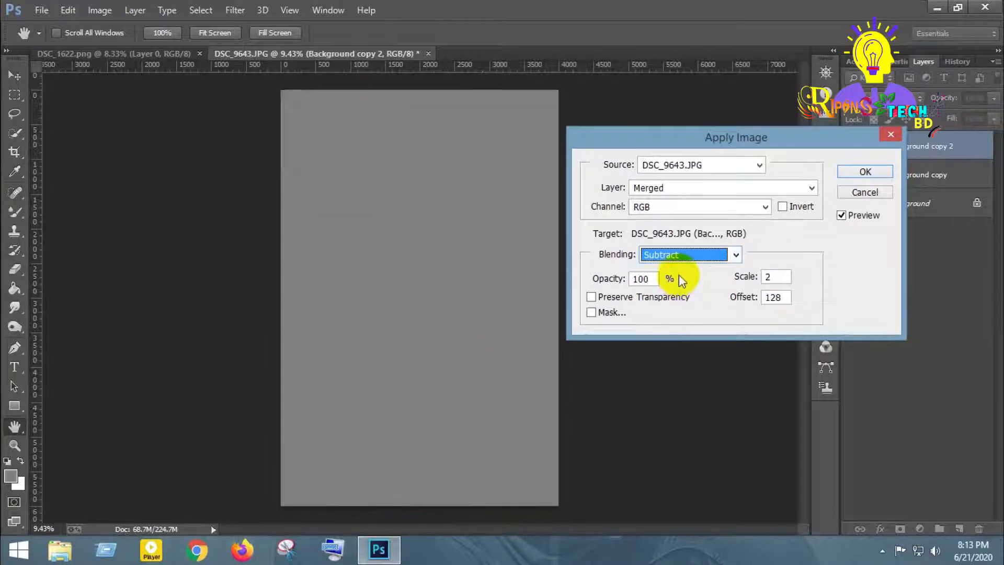
{"action": "left_click", "coordinate": [673, 189]}
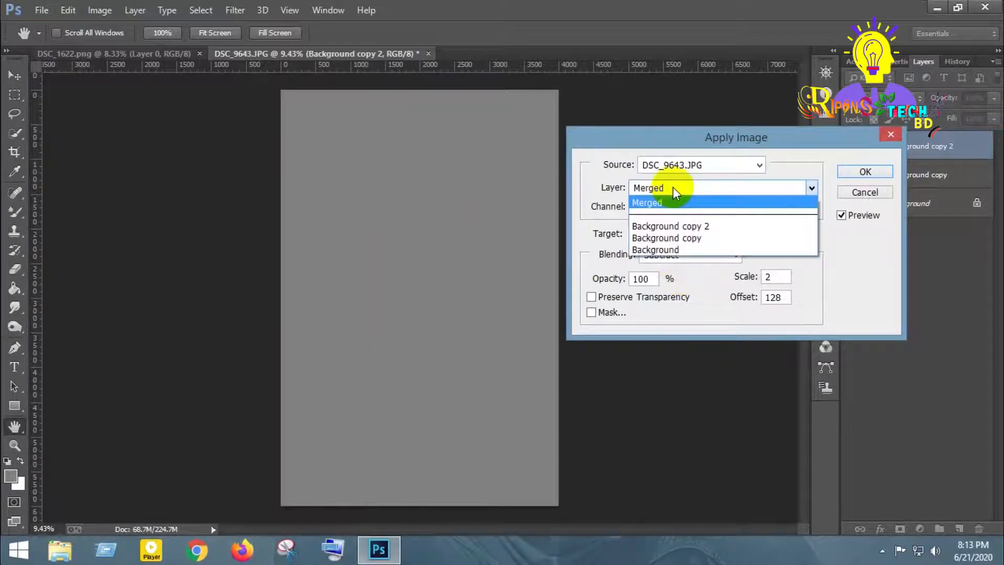
{"action": "left_click", "coordinate": [683, 238]}
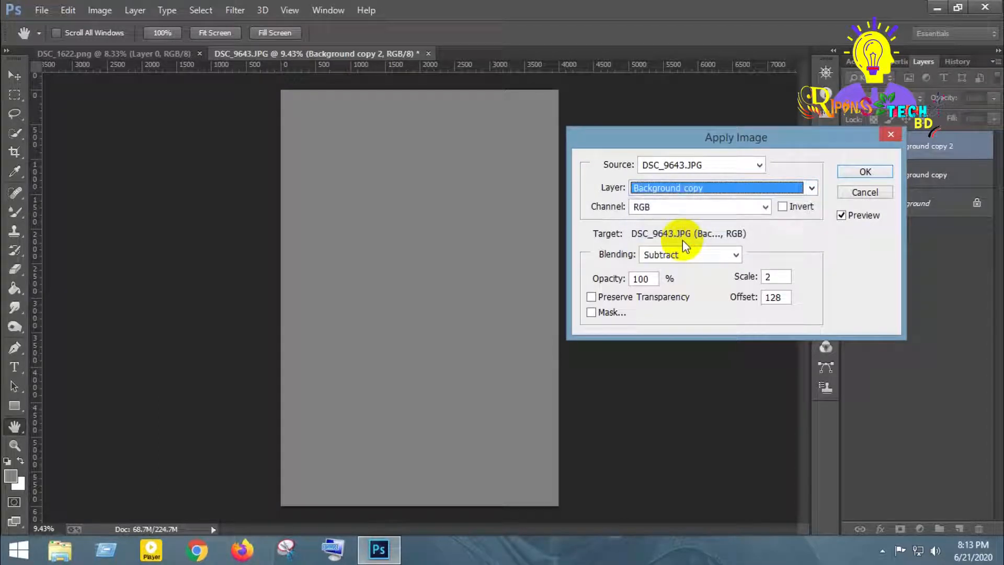
{"action": "left_click", "coordinate": [591, 312]}
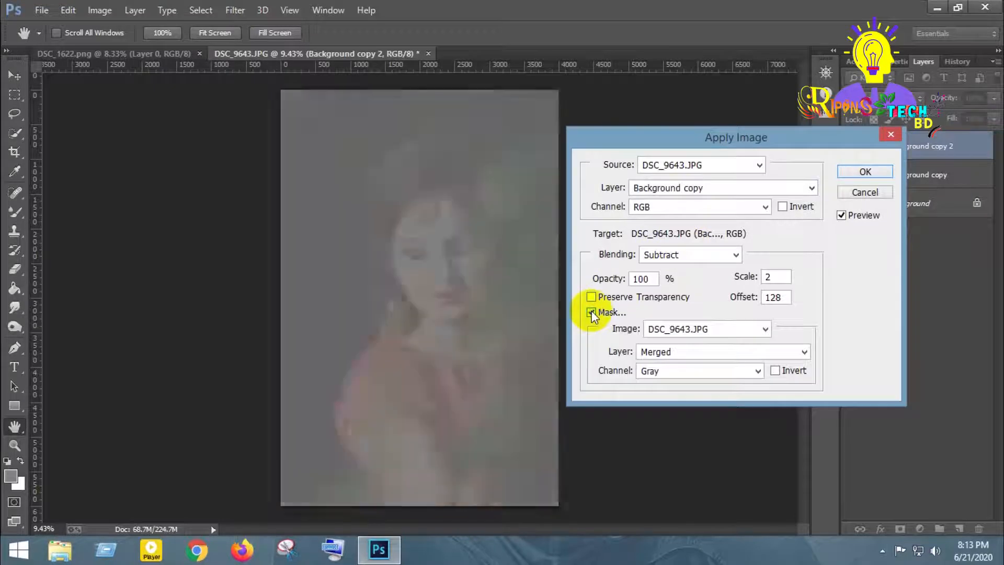
{"action": "left_click", "coordinate": [591, 312]}
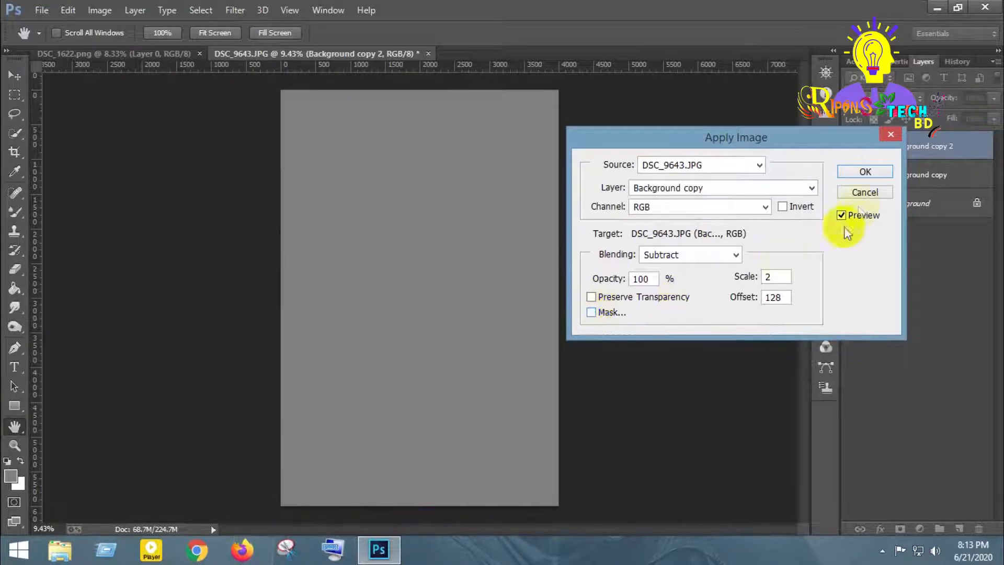
{"action": "left_click", "coordinate": [864, 174]}
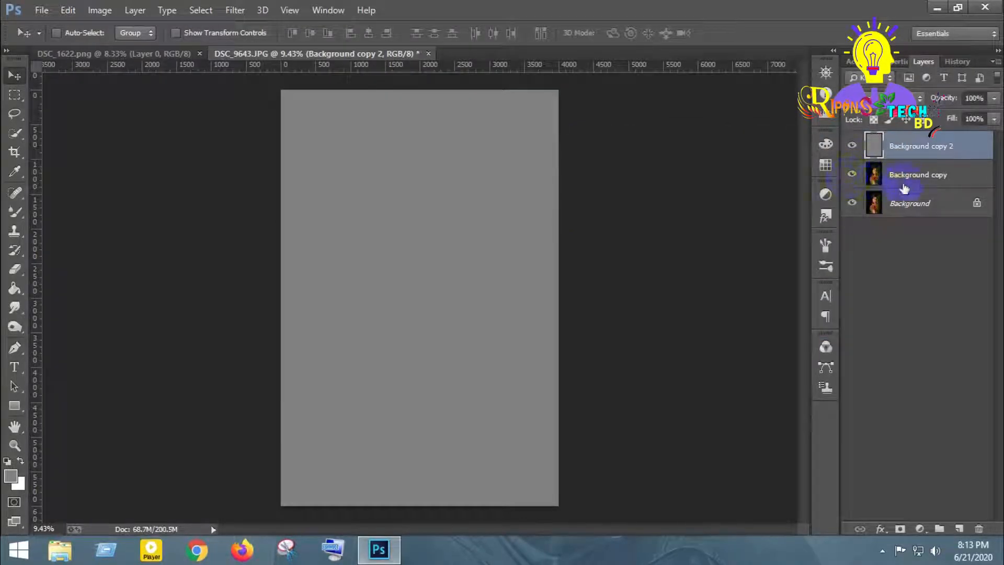
Step: Set the Background copy 2 layer's blend mode to Linear Light and toggle its visibility to compare the result
{"action": "left_click", "coordinate": [883, 97]}
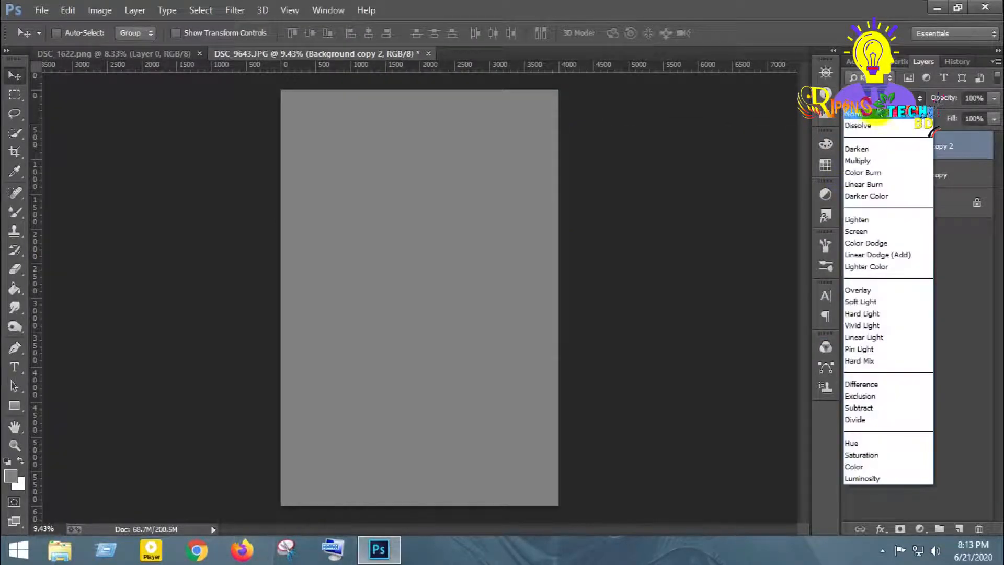
{"action": "left_click", "coordinate": [869, 338]}
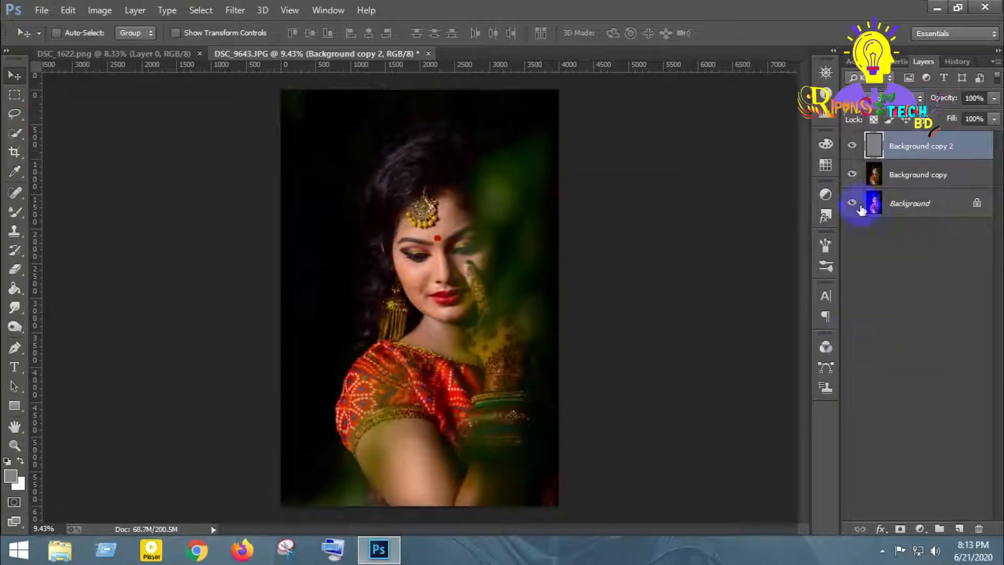
{"action": "left_click", "coordinate": [853, 146]}
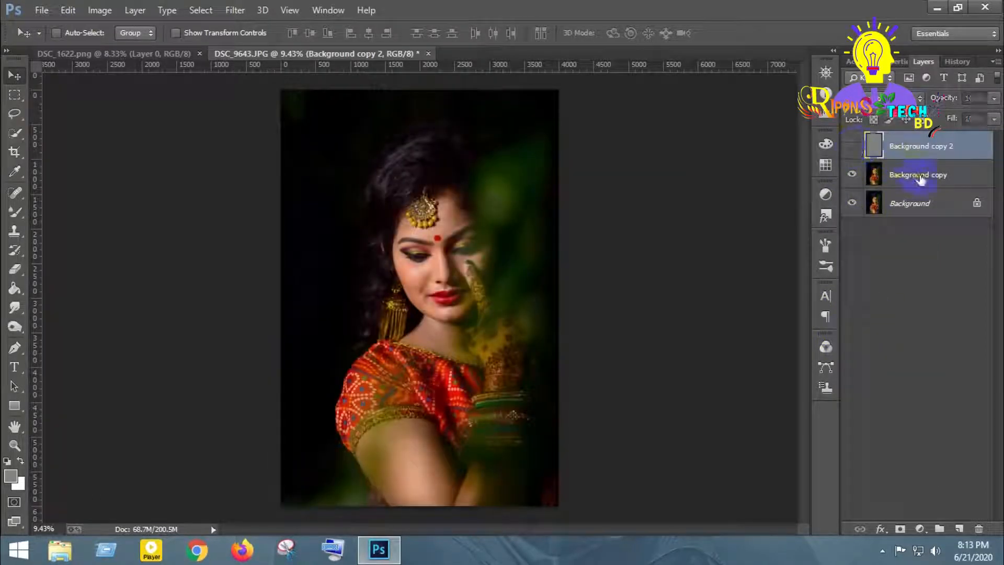
{"action": "left_click", "coordinate": [852, 146]}
Step: Hide the Background copy 2 layer and select the blurred Background copy layer for retouching the face
{"action": "left_click", "coordinate": [902, 175]}
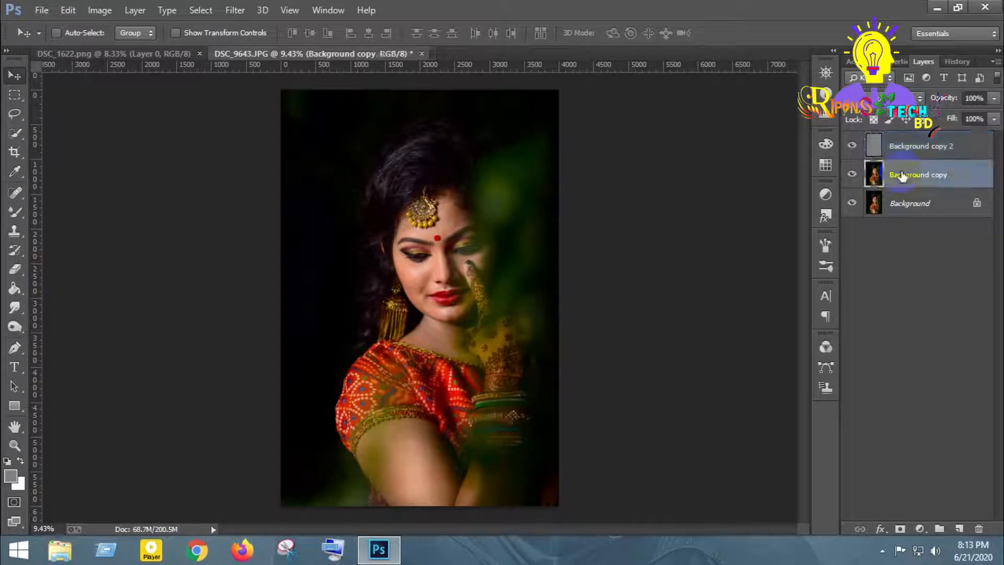
{"action": "left_click", "coordinate": [889, 154]}
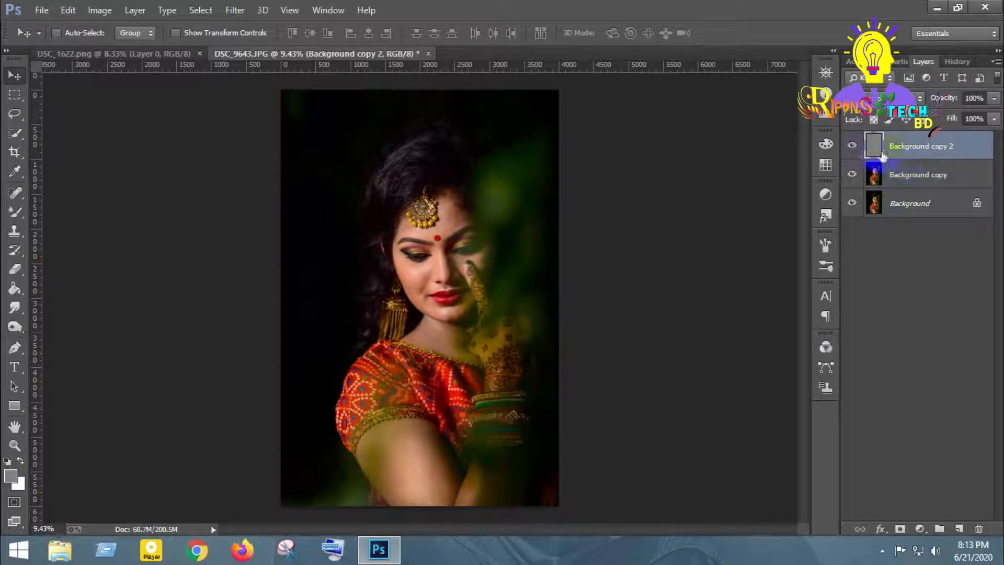
{"action": "left_click", "coordinate": [904, 175]}
{"action": "scroll", "coordinate": [440, 274], "scroll_direction": "up", "scroll_amount": 10}
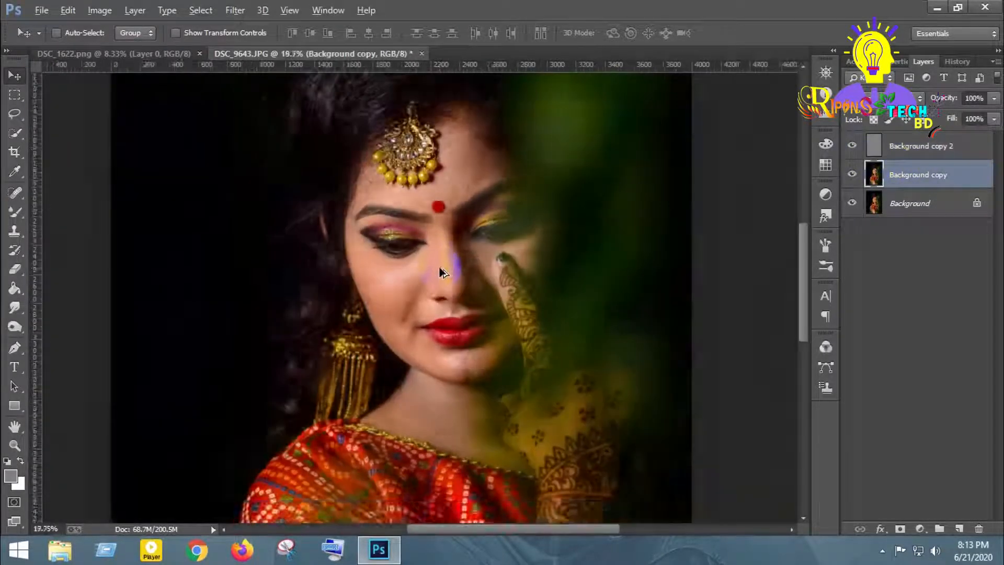
{"action": "scroll", "coordinate": [552, 289], "scroll_direction": "up", "scroll_amount": 2}
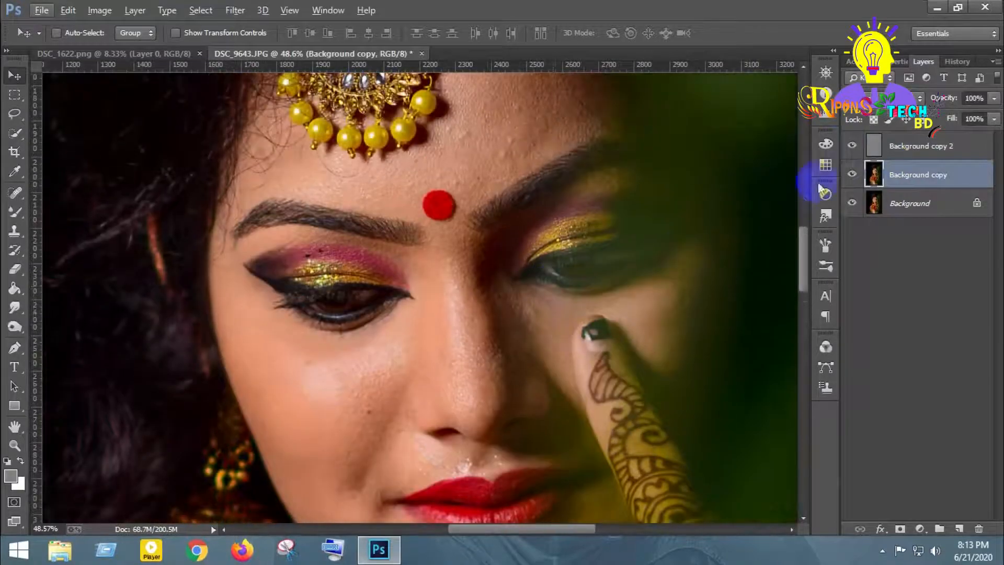
{"action": "left_click", "coordinate": [910, 154]}
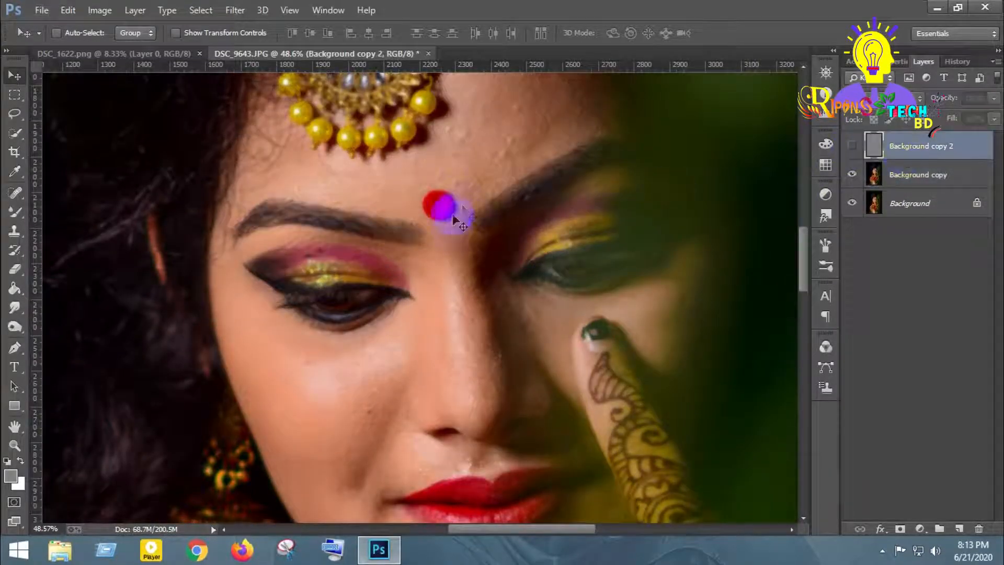
{"action": "left_click", "coordinate": [911, 176]}
{"action": "scroll", "coordinate": [525, 261], "scroll_direction": "up", "scroll_amount": 3}
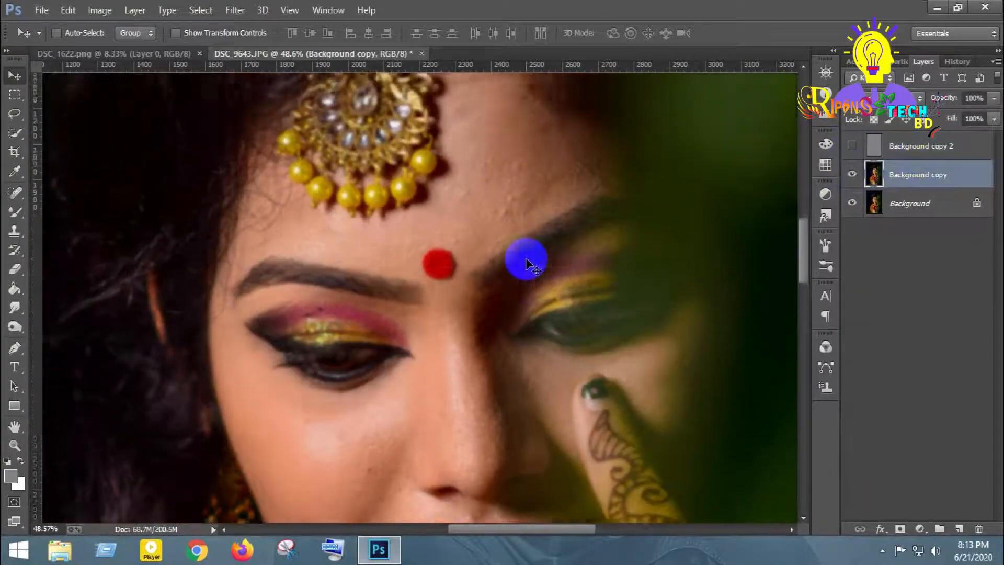
Step: Choose the Mixer Brush tool, set its flow to 15%, and turn on loading the brush after each stroke
{"action": "left_click", "coordinate": [16, 212]}
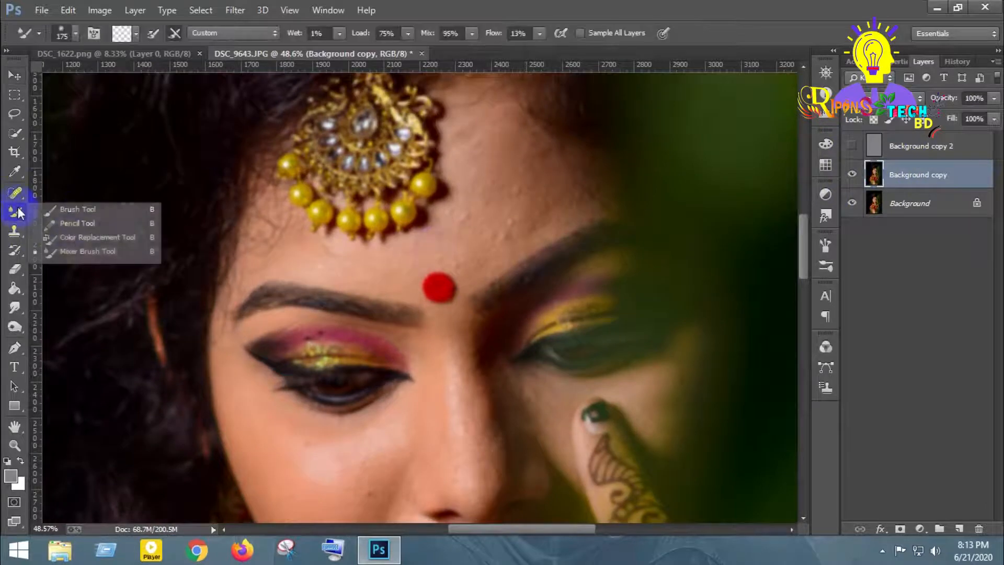
{"action": "left_click", "coordinate": [91, 252]}
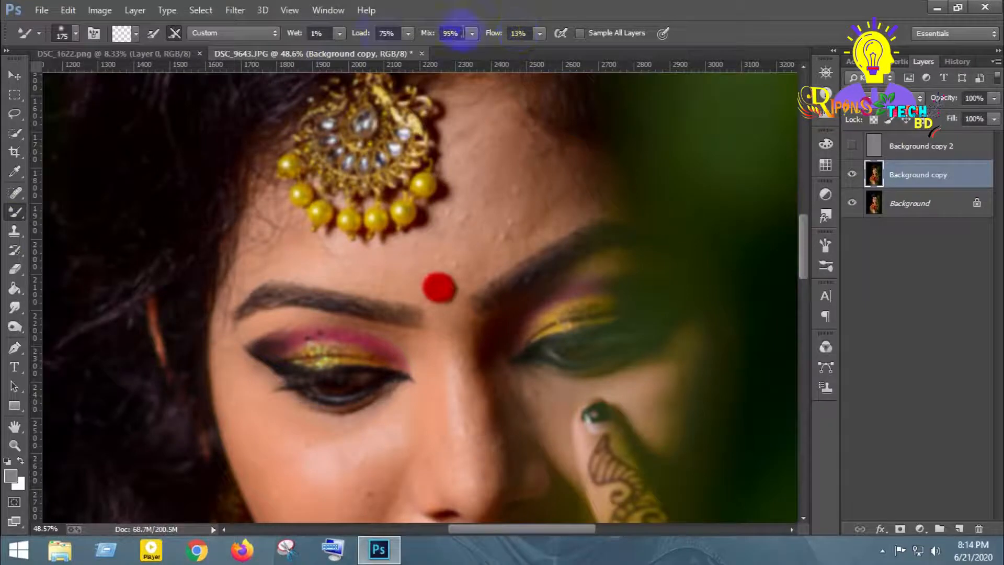
{"action": "left_click", "coordinate": [518, 33]}
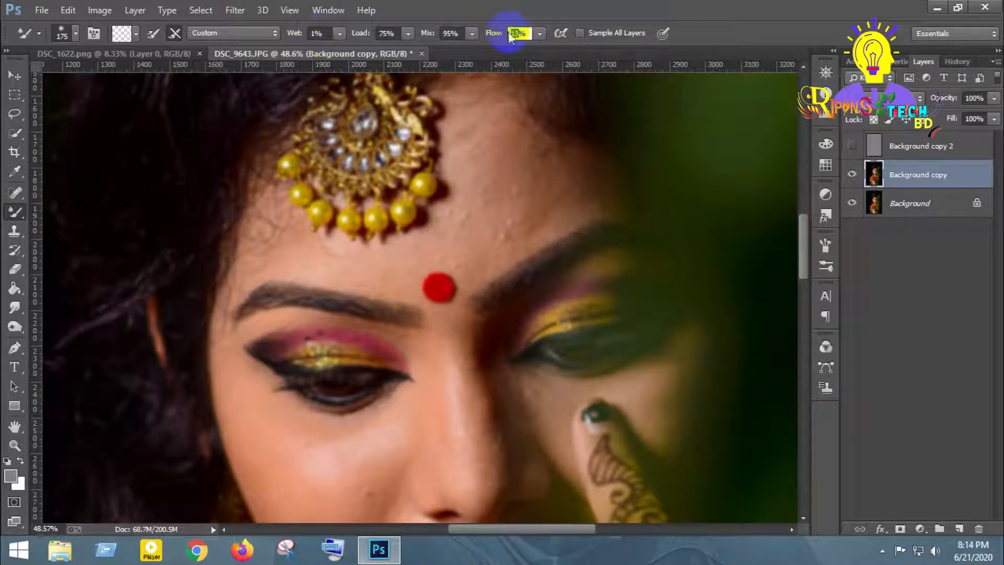
{"action": "type", "text": "15"}
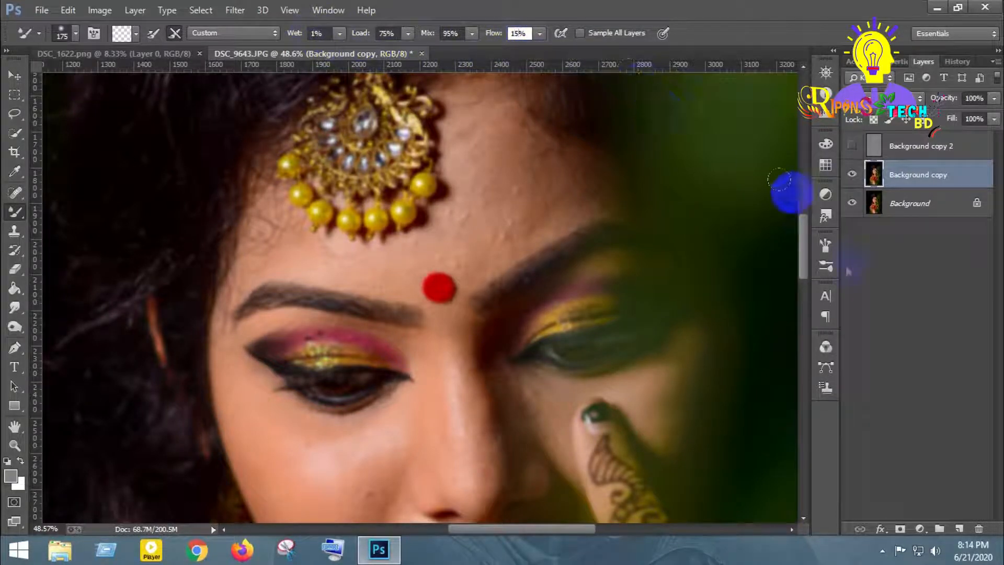
{"action": "key", "text": "Return"}
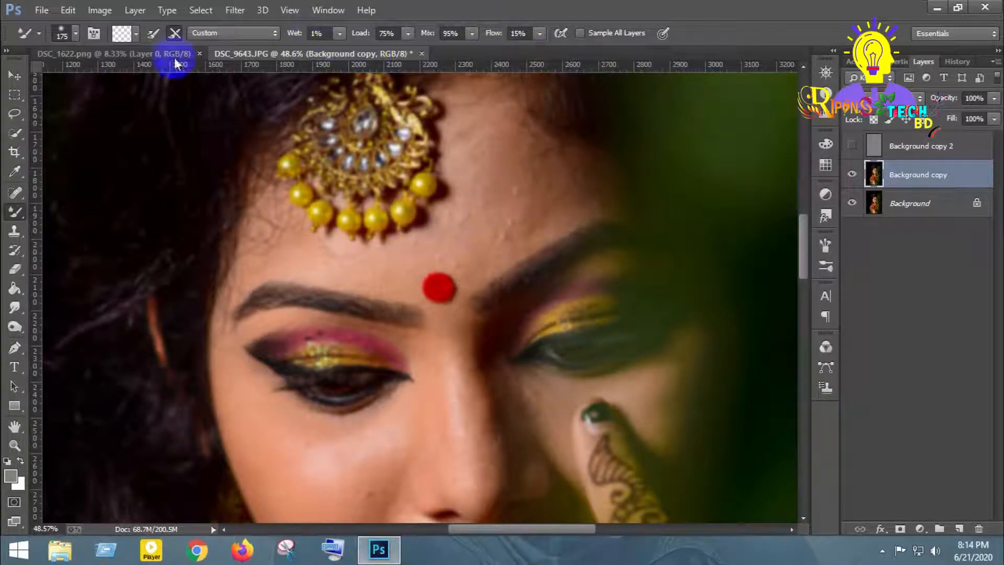
{"action": "left_click", "coordinate": [157, 34]}
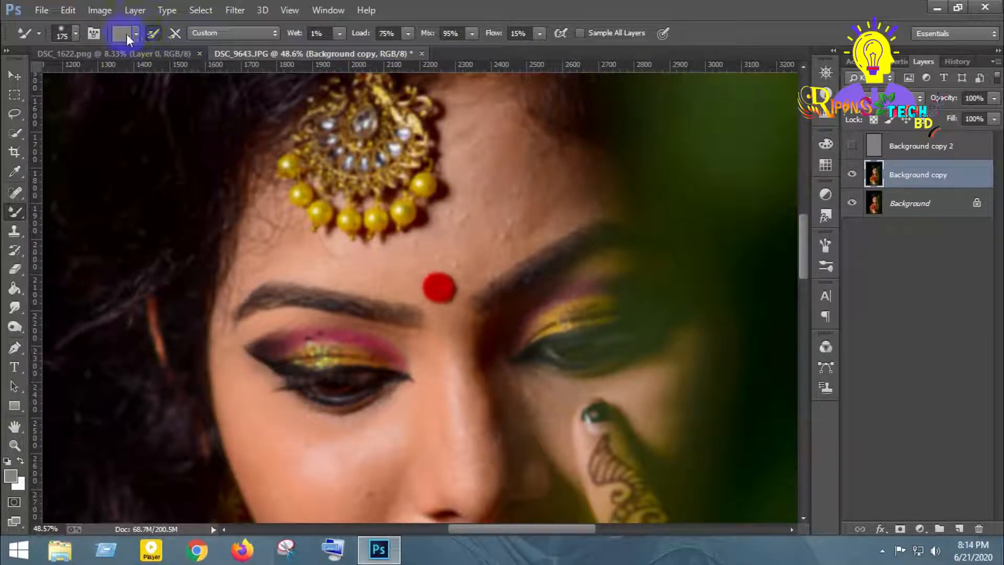
Step: Set the Mixer Brush to clean instead of load after each stroke and blend the forehead skin with a size 175 brush
{"action": "right_click", "coordinate": [16, 216]}
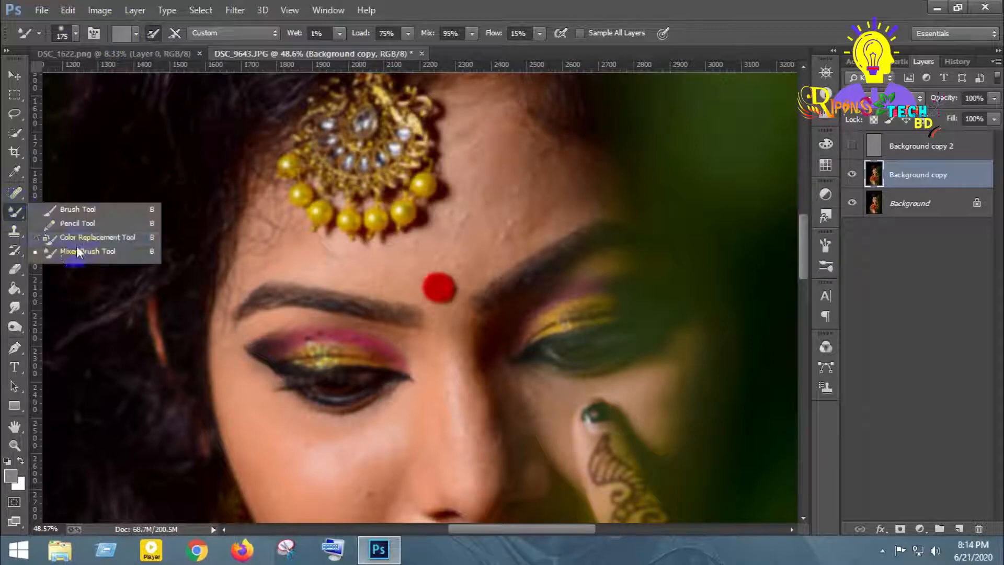
{"action": "left_click", "coordinate": [88, 255]}
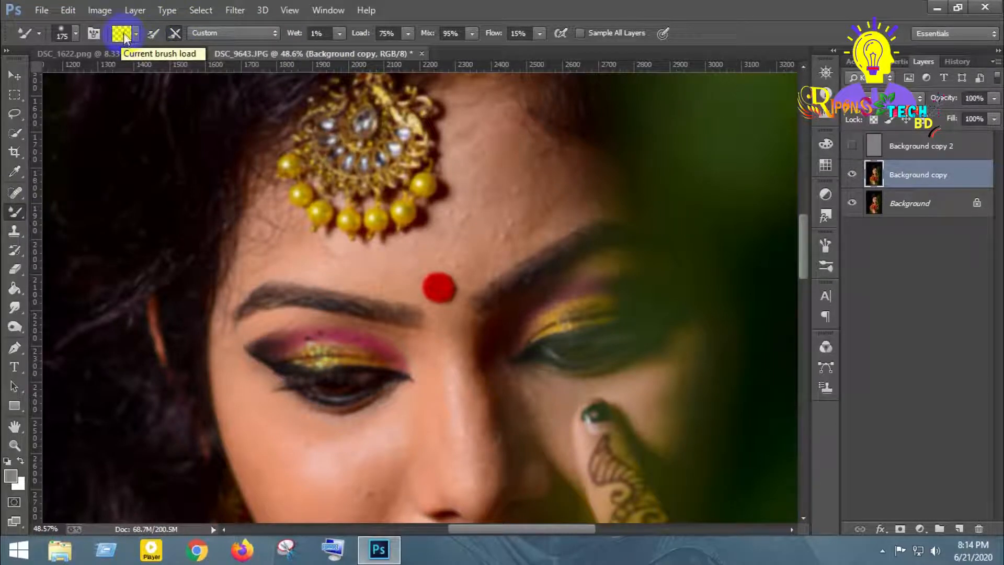
{"action": "scroll", "coordinate": [477, 245], "scroll_direction": "up", "scroll_amount": 3}
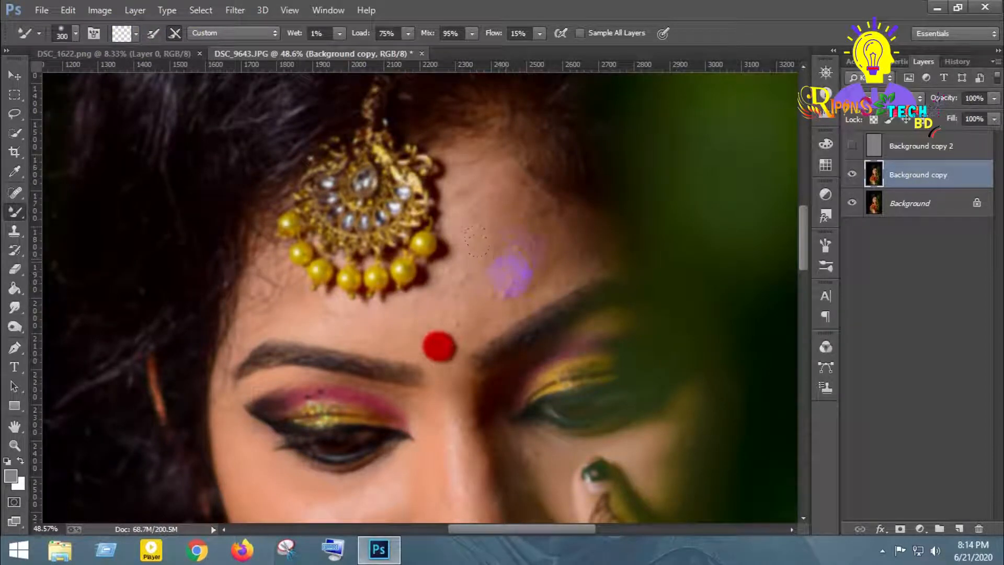
{"action": "left_click_drag", "start_coordinate": [503, 250], "coordinate": [509, 264]}
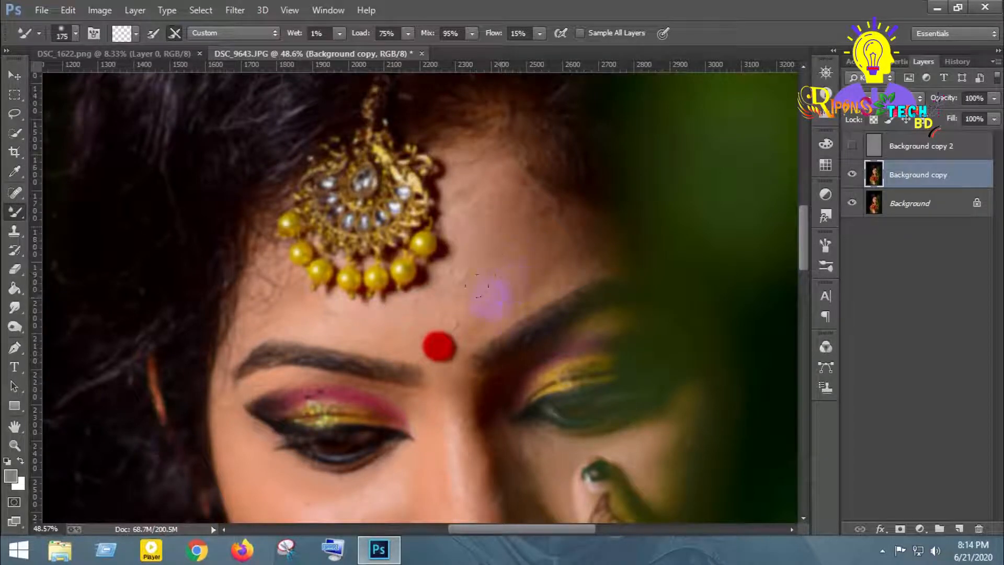
{"action": "mouse_move", "coordinate": [503, 204]}
{"action": "left_mouse_down"}
{"action": "mouse_move", "coordinate": [596, 236]}
{"action": "mouse_move", "coordinate": [511, 299]}
{"action": "left_mouse_up"}
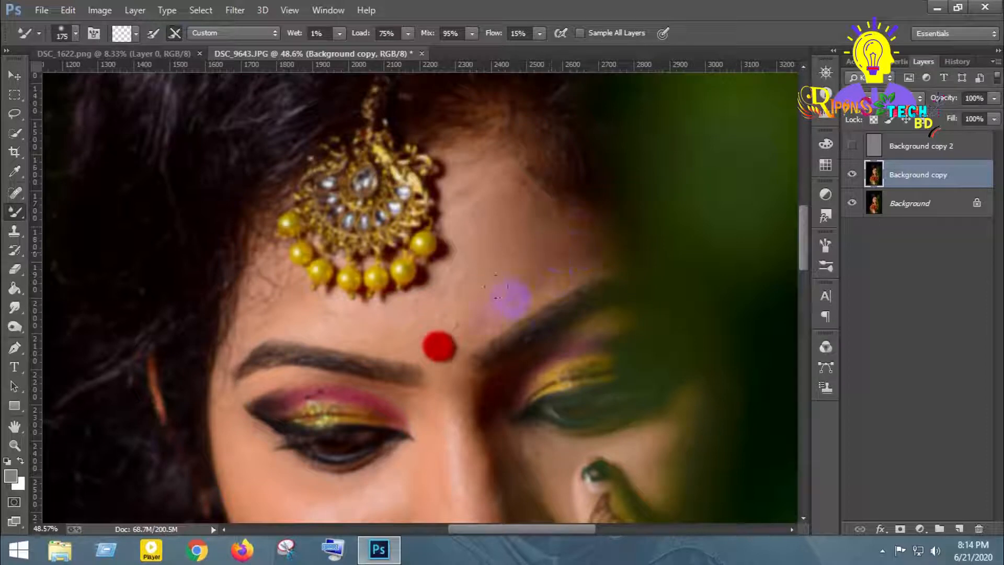
{"action": "left_click_drag", "start_coordinate": [450, 289], "coordinate": [441, 253]}
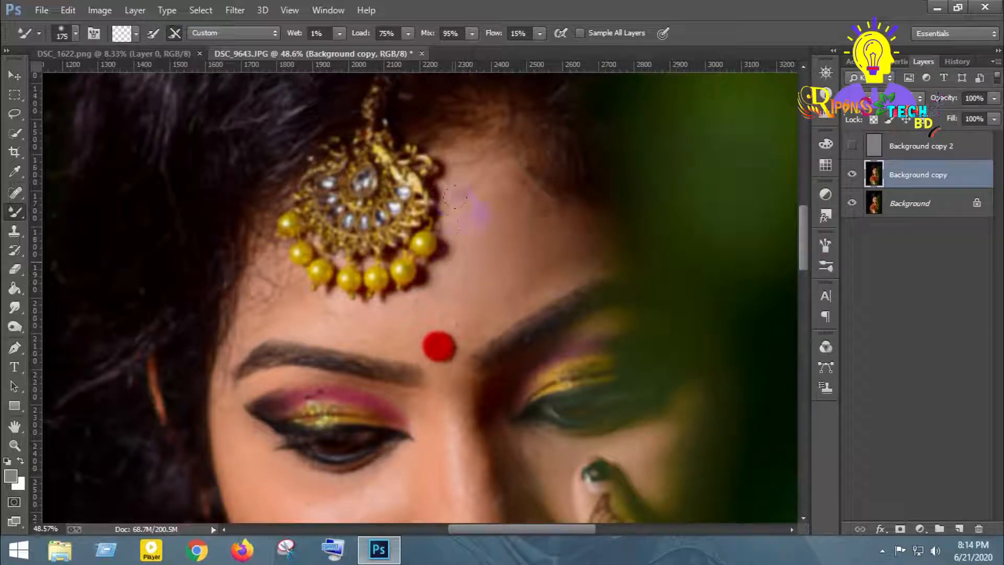
{"action": "mouse_move", "coordinate": [525, 223]}
{"action": "left_mouse_down"}
{"action": "mouse_move", "coordinate": [602, 255]}
{"action": "mouse_move", "coordinate": [573, 222]}
{"action": "mouse_move", "coordinate": [580, 260]}
{"action": "mouse_move", "coordinate": [486, 313]}
{"action": "left_mouse_up"}
{"action": "left_click_drag", "start_coordinate": [487, 242], "coordinate": [489, 238]}
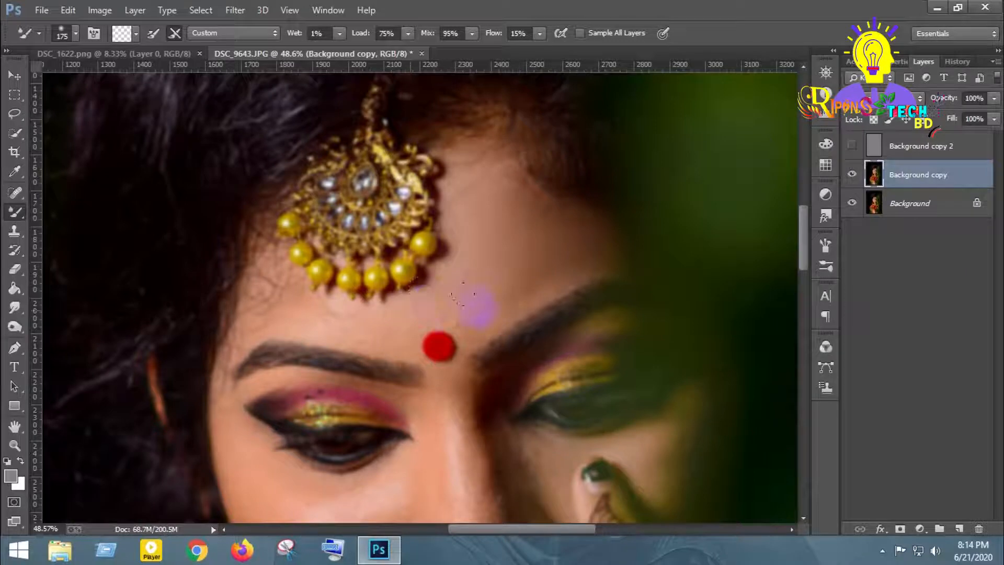
{"action": "left_click_drag", "start_coordinate": [455, 315], "coordinate": [504, 282]}
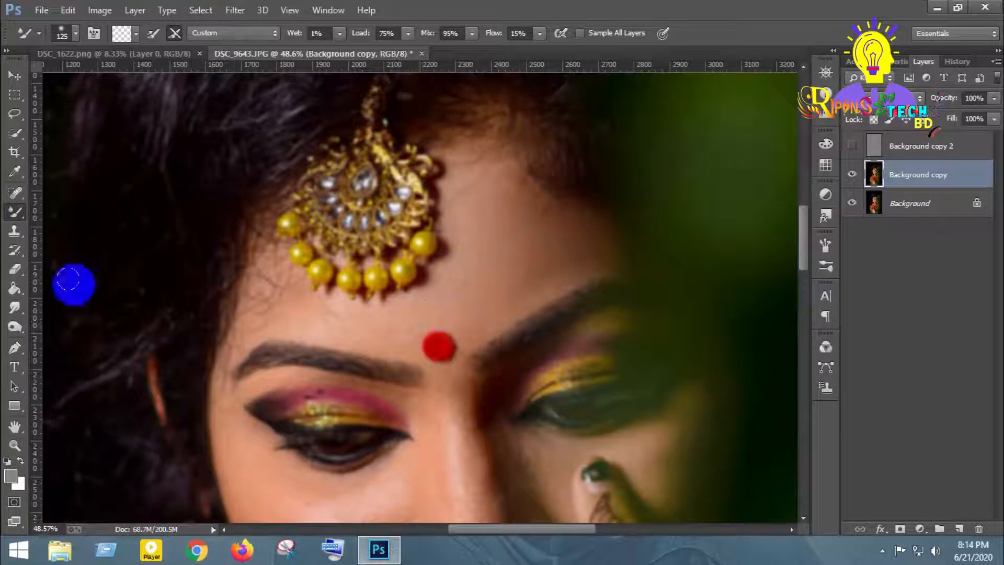
Step: Smooth the forehead beside the jewelry and the skin under the eye with the Smudge tool at 11% strength and size 150
{"action": "left_click", "coordinate": [14, 307]}
{"action": "key", "text": "bracketright"}
{"action": "key", "text": "bracketright"}
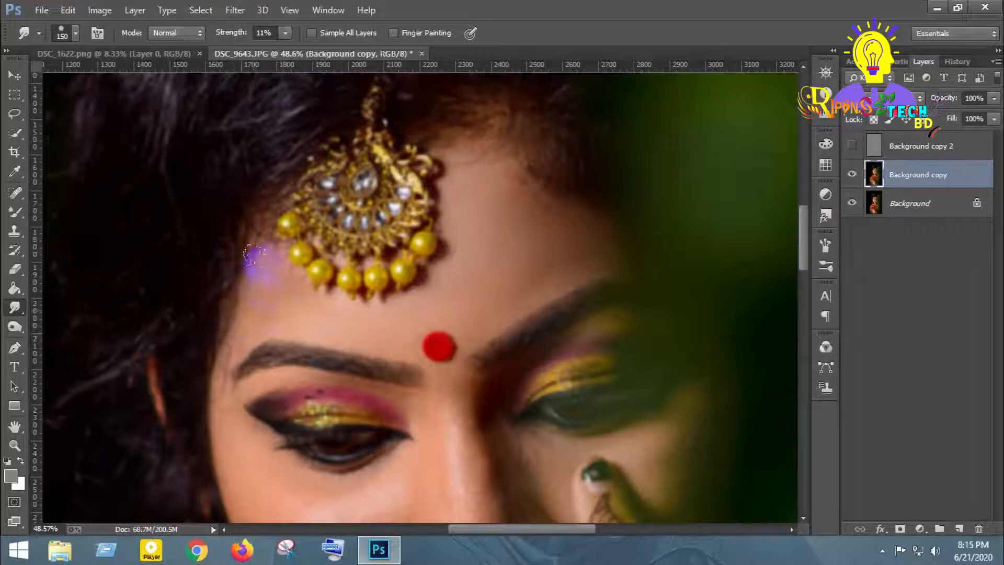
{"action": "scroll", "coordinate": [293, 292], "scroll_direction": "down", "scroll_amount": 3}
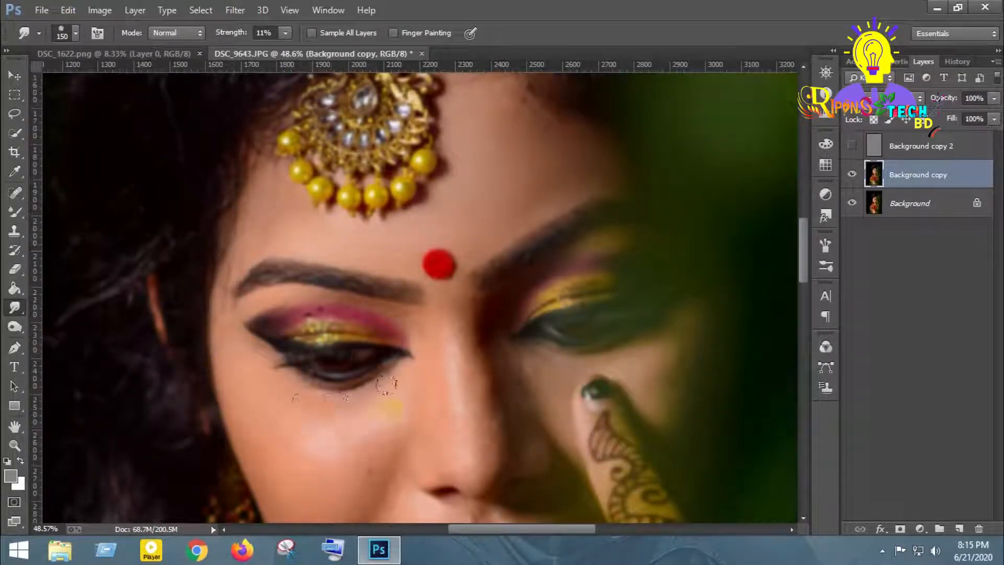
{"action": "scroll", "coordinate": [331, 400], "scroll_direction": "down", "scroll_amount": 4}
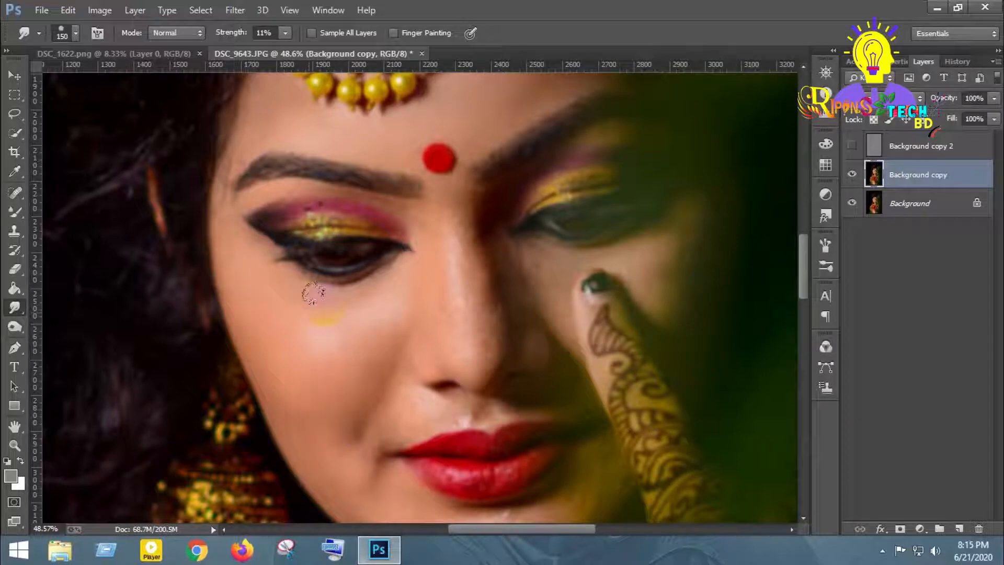
Step: Smudge the near cheek, the jawline and the skin beside the mouth with the brush enlarged to 175
{"action": "mouse_move", "coordinate": [374, 371]}
{"action": "left_mouse_down"}
{"action": "mouse_move", "coordinate": [366, 363]}
{"action": "mouse_move", "coordinate": [377, 373]}
{"action": "mouse_move", "coordinate": [356, 423]}
{"action": "mouse_move", "coordinate": [304, 415]}
{"action": "mouse_move", "coordinate": [409, 413]}
{"action": "mouse_move", "coordinate": [437, 460]}
{"action": "mouse_move", "coordinate": [483, 444]}
{"action": "left_mouse_up"}
{"action": "scroll", "coordinate": [324, 408], "scroll_direction": "down", "scroll_amount": 3}
{"action": "key", "text": "bracketright"}
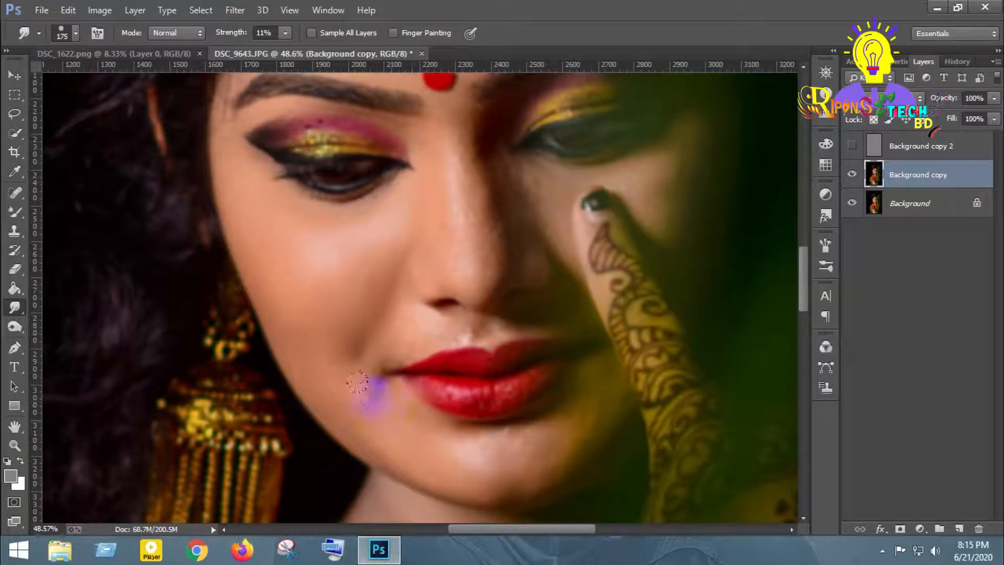
{"action": "left_click_drag", "start_coordinate": [355, 415], "coordinate": [387, 434]}
{"action": "mouse_move", "coordinate": [355, 385]}
{"action": "left_mouse_down"}
{"action": "mouse_move", "coordinate": [359, 347]}
{"action": "mouse_move", "coordinate": [384, 324]}
{"action": "mouse_move", "coordinate": [419, 317]}
{"action": "mouse_move", "coordinate": [403, 326]}
{"action": "mouse_move", "coordinate": [397, 242]}
{"action": "left_mouse_up"}
{"action": "mouse_move", "coordinate": [381, 282]}
{"action": "left_mouse_down"}
{"action": "mouse_move", "coordinate": [334, 291]}
{"action": "mouse_move", "coordinate": [367, 310]}
{"action": "left_mouse_up"}
{"action": "mouse_move", "coordinate": [349, 349]}
{"action": "left_mouse_down"}
{"action": "mouse_move", "coordinate": [379, 359]}
{"action": "mouse_move", "coordinate": [389, 430]}
{"action": "left_mouse_up"}
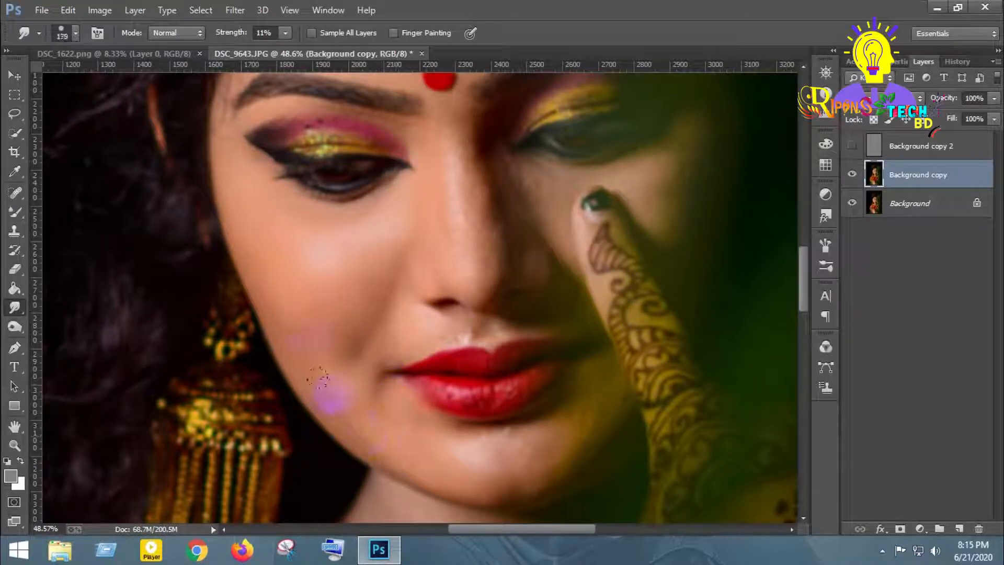
Step: Smudge the upper cheek and along the nose, reducing the brush size for the narrower areas
{"action": "left_click_drag", "start_coordinate": [339, 223], "coordinate": [366, 235]}
{"action": "key", "text": "bracketleft"}
{"action": "key", "text": "bracketleft"}
{"action": "mouse_move", "coordinate": [464, 277]}
{"action": "left_mouse_down"}
{"action": "mouse_move", "coordinate": [452, 177]}
{"action": "mouse_move", "coordinate": [447, 247]}
{"action": "mouse_move", "coordinate": [430, 258]}
{"action": "mouse_move", "coordinate": [428, 225]}
{"action": "mouse_move", "coordinate": [377, 249]}
{"action": "mouse_move", "coordinate": [409, 308]}
{"action": "mouse_move", "coordinate": [404, 325]}
{"action": "mouse_move", "coordinate": [418, 320]}
{"action": "mouse_move", "coordinate": [463, 193]}
{"action": "mouse_move", "coordinate": [477, 267]}
{"action": "mouse_move", "coordinate": [481, 230]}
{"action": "mouse_move", "coordinate": [495, 236]}
{"action": "mouse_move", "coordinate": [463, 175]}
{"action": "mouse_move", "coordinate": [481, 235]}
{"action": "mouse_move", "coordinate": [439, 145]}
{"action": "mouse_move", "coordinate": [437, 104]}
{"action": "mouse_move", "coordinate": [456, 234]}
{"action": "left_mouse_up"}
{"action": "key", "text": "bracketleft"}
{"action": "key", "text": "bracketleft"}
{"action": "mouse_move", "coordinate": [410, 131]}
{"action": "left_mouse_down"}
{"action": "mouse_move", "coordinate": [391, 116]}
{"action": "mouse_move", "coordinate": [397, 124]}
{"action": "mouse_move", "coordinate": [340, 105]}
{"action": "mouse_move", "coordinate": [282, 104]}
{"action": "mouse_move", "coordinate": [302, 105]}
{"action": "mouse_move", "coordinate": [225, 130]}
{"action": "mouse_move", "coordinate": [287, 108]}
{"action": "mouse_move", "coordinate": [355, 108]}
{"action": "mouse_move", "coordinate": [417, 137]}
{"action": "mouse_move", "coordinate": [397, 122]}
{"action": "mouse_move", "coordinate": [424, 163]}
{"action": "mouse_move", "coordinate": [431, 142]}
{"action": "mouse_move", "coordinate": [486, 164]}
{"action": "mouse_move", "coordinate": [479, 207]}
{"action": "mouse_move", "coordinate": [463, 119]}
{"action": "mouse_move", "coordinate": [477, 136]}
{"action": "mouse_move", "coordinate": [483, 279]}
{"action": "left_mouse_up"}
Step: Smudge the far cheek between the nose and the raised fingertip, varying the brush size up to 200
{"action": "key", "text": "bracketright"}
{"action": "key", "text": "bracketright"}
{"action": "mouse_move", "coordinate": [494, 212]}
{"action": "left_mouse_down"}
{"action": "mouse_move", "coordinate": [502, 219]}
{"action": "mouse_move", "coordinate": [502, 195]}
{"action": "mouse_move", "coordinate": [511, 197]}
{"action": "mouse_move", "coordinate": [539, 227]}
{"action": "mouse_move", "coordinate": [540, 173]}
{"action": "mouse_move", "coordinate": [666, 151]}
{"action": "mouse_move", "coordinate": [657, 222]}
{"action": "mouse_move", "coordinate": [668, 173]}
{"action": "mouse_move", "coordinate": [679, 188]}
{"action": "mouse_move", "coordinate": [701, 130]}
{"action": "mouse_move", "coordinate": [691, 202]}
{"action": "mouse_move", "coordinate": [699, 94]}
{"action": "mouse_move", "coordinate": [694, 273]}
{"action": "mouse_move", "coordinate": [701, 141]}
{"action": "mouse_move", "coordinate": [659, 190]}
{"action": "left_mouse_up"}
{"action": "key", "text": "bracketright"}
{"action": "key", "text": "bracketright"}
{"action": "key", "text": "bracketright"}
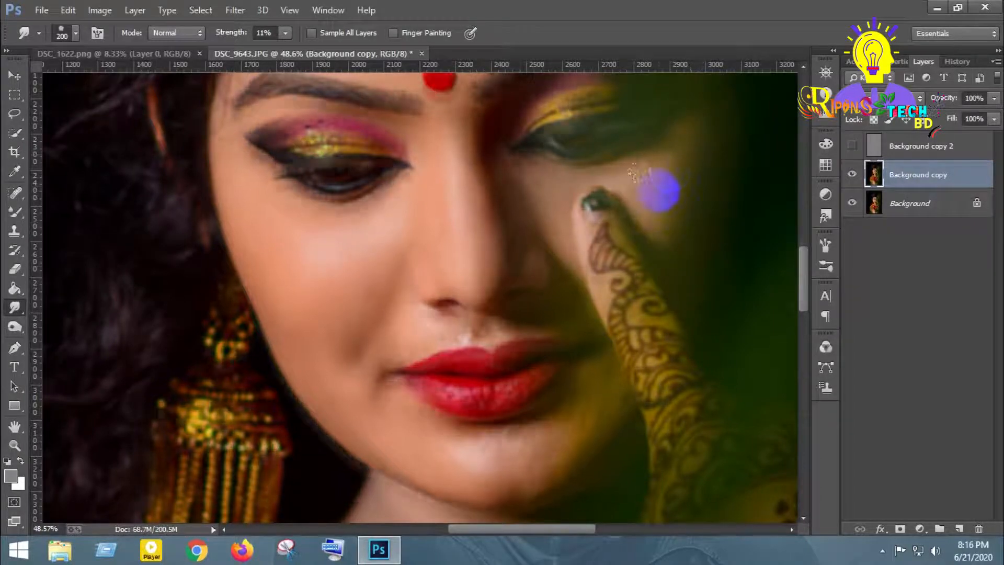
{"action": "scroll", "coordinate": [668, 215], "scroll_direction": "up", "scroll_amount": 3}
{"action": "key", "text": "bracketleft"}
{"action": "key", "text": "bracketleft"}
{"action": "key", "text": "bracketleft"}
{"action": "key", "text": "bracketleft"}
{"action": "mouse_move", "coordinate": [641, 240]}
{"action": "left_mouse_down"}
{"action": "mouse_move", "coordinate": [547, 242]}
{"action": "mouse_move", "coordinate": [504, 280]}
{"action": "mouse_move", "coordinate": [649, 213]}
{"action": "mouse_move", "coordinate": [659, 226]}
{"action": "left_mouse_up"}
Step: Smudge the shaded side of the nose and the cheek beside it, and reduce the brush size to 100
{"action": "scroll", "coordinate": [488, 254], "scroll_direction": "down", "scroll_amount": 3}
{"action": "left_click", "coordinate": [488, 253]}
{"action": "mouse_move", "coordinate": [489, 254]}
{"action": "left_mouse_down"}
{"action": "mouse_move", "coordinate": [512, 279]}
{"action": "mouse_move", "coordinate": [497, 239]}
{"action": "mouse_move", "coordinate": [509, 246]}
{"action": "mouse_move", "coordinate": [466, 198]}
{"action": "mouse_move", "coordinate": [458, 222]}
{"action": "mouse_move", "coordinate": [518, 237]}
{"action": "mouse_move", "coordinate": [537, 209]}
{"action": "mouse_move", "coordinate": [573, 292]}
{"action": "mouse_move", "coordinate": [552, 238]}
{"action": "mouse_move", "coordinate": [570, 198]}
{"action": "mouse_move", "coordinate": [536, 195]}
{"action": "mouse_move", "coordinate": [509, 232]}
{"action": "mouse_move", "coordinate": [506, 301]}
{"action": "left_mouse_up"}
{"action": "left_click", "coordinate": [415, 270]}
{"action": "mouse_move", "coordinate": [415, 271]}
{"action": "left_mouse_down"}
{"action": "mouse_move", "coordinate": [397, 391]}
{"action": "mouse_move", "coordinate": [473, 386]}
{"action": "mouse_move", "coordinate": [548, 359]}
{"action": "mouse_move", "coordinate": [570, 371]}
{"action": "mouse_move", "coordinate": [556, 372]}
{"action": "mouse_move", "coordinate": [582, 344]}
{"action": "mouse_move", "coordinate": [586, 303]}
{"action": "mouse_move", "coordinate": [583, 331]}
{"action": "mouse_move", "coordinate": [513, 389]}
{"action": "mouse_move", "coordinate": [492, 370]}
{"action": "mouse_move", "coordinate": [482, 380]}
{"action": "mouse_move", "coordinate": [494, 357]}
{"action": "mouse_move", "coordinate": [548, 371]}
{"action": "mouse_move", "coordinate": [560, 363]}
{"action": "mouse_move", "coordinate": [526, 398]}
{"action": "mouse_move", "coordinate": [516, 398]}
{"action": "mouse_move", "coordinate": [550, 381]}
{"action": "mouse_move", "coordinate": [582, 312]}
{"action": "mouse_move", "coordinate": [604, 334]}
{"action": "mouse_move", "coordinate": [595, 355]}
{"action": "mouse_move", "coordinate": [552, 387]}
{"action": "mouse_move", "coordinate": [595, 298]}
{"action": "mouse_move", "coordinate": [601, 355]}
{"action": "mouse_move", "coordinate": [515, 397]}
{"action": "mouse_move", "coordinate": [555, 365]}
{"action": "mouse_move", "coordinate": [492, 215]}
{"action": "mouse_move", "coordinate": [484, 250]}
{"action": "mouse_move", "coordinate": [579, 257]}
{"action": "mouse_move", "coordinate": [541, 244]}
{"action": "mouse_move", "coordinate": [549, 248]}
{"action": "mouse_move", "coordinate": [476, 251]}
{"action": "mouse_move", "coordinate": [308, 332]}
{"action": "mouse_move", "coordinate": [377, 323]}
{"action": "mouse_move", "coordinate": [436, 216]}
{"action": "mouse_move", "coordinate": [427, 168]}
{"action": "mouse_move", "coordinate": [473, 192]}
{"action": "mouse_move", "coordinate": [400, 171]}
{"action": "mouse_move", "coordinate": [393, 203]}
{"action": "left_mouse_up"}
{"action": "scroll", "coordinate": [394, 394], "scroll_direction": "down", "scroll_amount": 2}
{"action": "key", "text": "bracketright"}
{"action": "key", "text": "bracketleft"}
{"action": "key", "text": "bracketleft"}
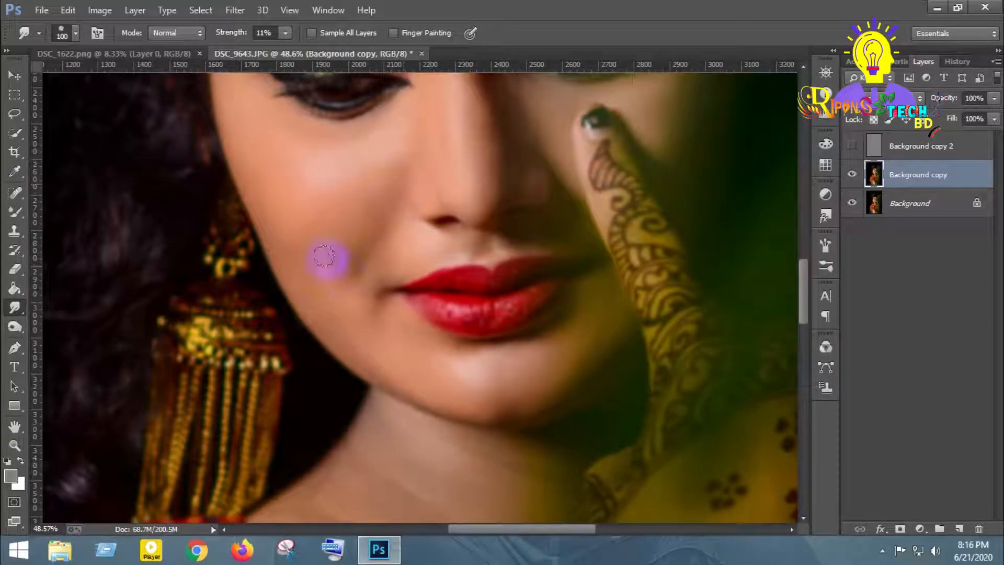
Step: Smudge the skin of the neck and upper shoulder, enlarging the brush to 400 for the broad areas
{"action": "scroll", "coordinate": [410, 287], "scroll_direction": "down", "scroll_amount": 3}
{"action": "scroll", "coordinate": [421, 287], "scroll_direction": "down", "scroll_amount": 1}
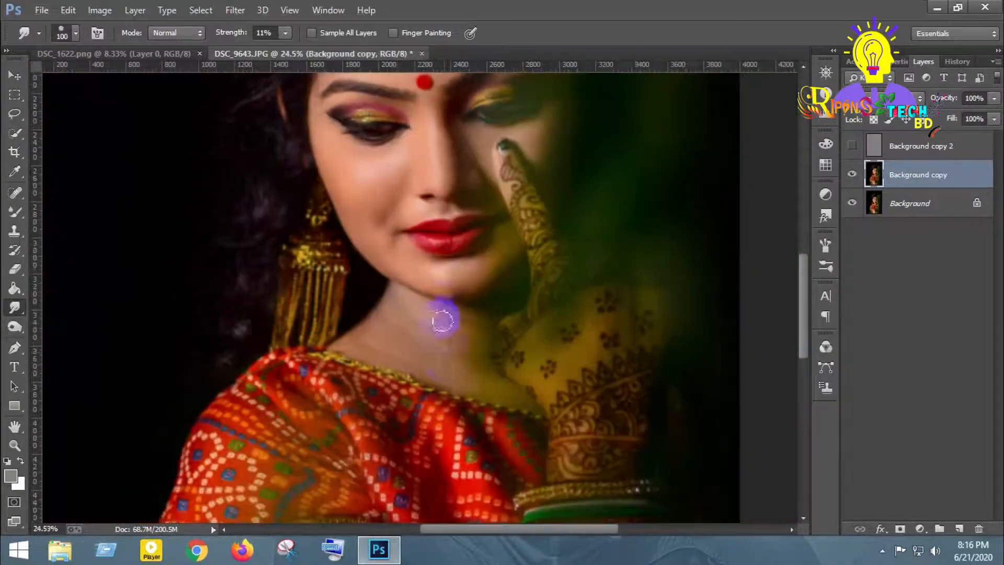
{"action": "left_click_drag", "start_coordinate": [443, 361], "coordinate": [385, 365]}
{"action": "key", "text": "bracketright"}
{"action": "key", "text": "bracketright"}
{"action": "key", "text": "bracketright"}
{"action": "mouse_move", "coordinate": [388, 347]}
{"action": "left_mouse_down"}
{"action": "mouse_move", "coordinate": [406, 345]}
{"action": "mouse_move", "coordinate": [394, 356]}
{"action": "mouse_move", "coordinate": [333, 341]}
{"action": "mouse_move", "coordinate": [373, 361]}
{"action": "left_mouse_up"}
{"action": "left_click_drag", "start_coordinate": [357, 325], "coordinate": [356, 313]}
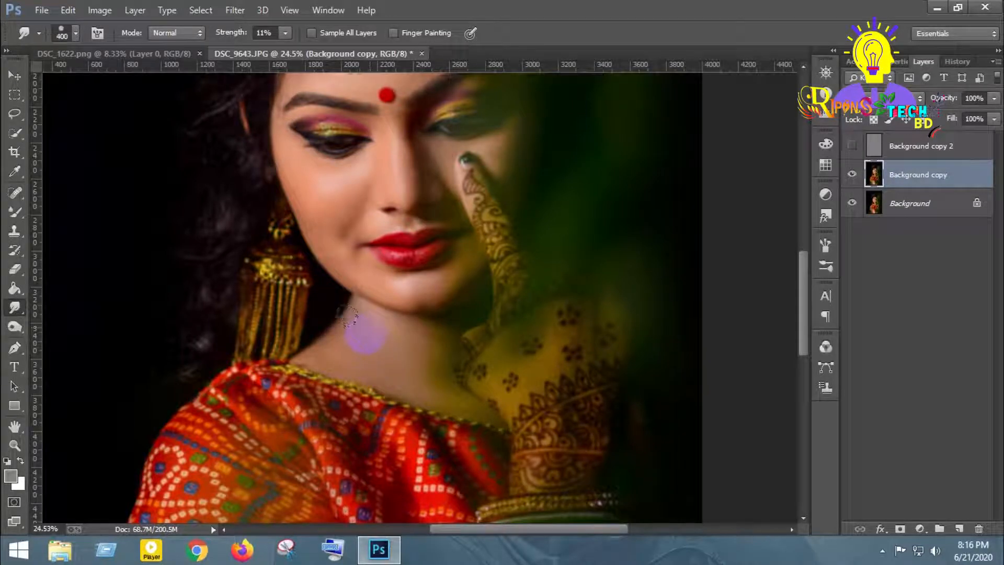
{"action": "key", "text": "bracketleft"}
{"action": "key", "text": "bracketleft"}
{"action": "mouse_move", "coordinate": [391, 339]}
{"action": "left_mouse_down"}
{"action": "mouse_move", "coordinate": [418, 352]}
{"action": "mouse_move", "coordinate": [461, 322]}
{"action": "mouse_move", "coordinate": [440, 380]}
{"action": "mouse_move", "coordinate": [493, 416]}
{"action": "mouse_move", "coordinate": [502, 352]}
{"action": "left_mouse_up"}
Step: Smudge the bare skin of the arms below the blouse sleeve and bangles, adjusting the brush size up to 400
{"action": "scroll", "coordinate": [567, 358], "scroll_direction": "down", "scroll_amount": 5}
{"action": "key", "text": "bracketleft"}
{"action": "mouse_move", "coordinate": [567, 359]}
{"action": "left_mouse_down"}
{"action": "mouse_move", "coordinate": [511, 379]}
{"action": "mouse_move", "coordinate": [489, 359]}
{"action": "left_mouse_up"}
{"action": "scroll", "coordinate": [488, 359], "scroll_direction": "down", "scroll_amount": 3}
{"action": "key", "text": "bracketright"}
{"action": "key", "text": "bracketright"}
{"action": "mouse_move", "coordinate": [425, 365]}
{"action": "left_mouse_down"}
{"action": "mouse_move", "coordinate": [369, 413]}
{"action": "mouse_move", "coordinate": [349, 413]}
{"action": "mouse_move", "coordinate": [397, 419]}
{"action": "mouse_move", "coordinate": [337, 293]}
{"action": "mouse_move", "coordinate": [366, 306]}
{"action": "mouse_move", "coordinate": [392, 416]}
{"action": "mouse_move", "coordinate": [312, 309]}
{"action": "mouse_move", "coordinate": [247, 352]}
{"action": "mouse_move", "coordinate": [314, 281]}
{"action": "mouse_move", "coordinate": [249, 334]}
{"action": "mouse_move", "coordinate": [279, 409]}
{"action": "mouse_move", "coordinate": [381, 369]}
{"action": "mouse_move", "coordinate": [324, 273]}
{"action": "mouse_move", "coordinate": [396, 442]}
{"action": "left_mouse_up"}
{"action": "key", "text": "bracketright"}
{"action": "key", "text": "bracketright"}
{"action": "key", "text": "bracketright"}
{"action": "key", "text": "bracketright"}
{"action": "mouse_move", "coordinate": [574, 447]}
{"action": "left_mouse_down"}
{"action": "mouse_move", "coordinate": [485, 458]}
{"action": "mouse_move", "coordinate": [484, 407]}
{"action": "mouse_move", "coordinate": [541, 442]}
{"action": "mouse_move", "coordinate": [589, 378]}
{"action": "mouse_move", "coordinate": [501, 464]}
{"action": "left_mouse_up"}
{"action": "left_click_drag", "start_coordinate": [478, 425], "coordinate": [480, 441]}
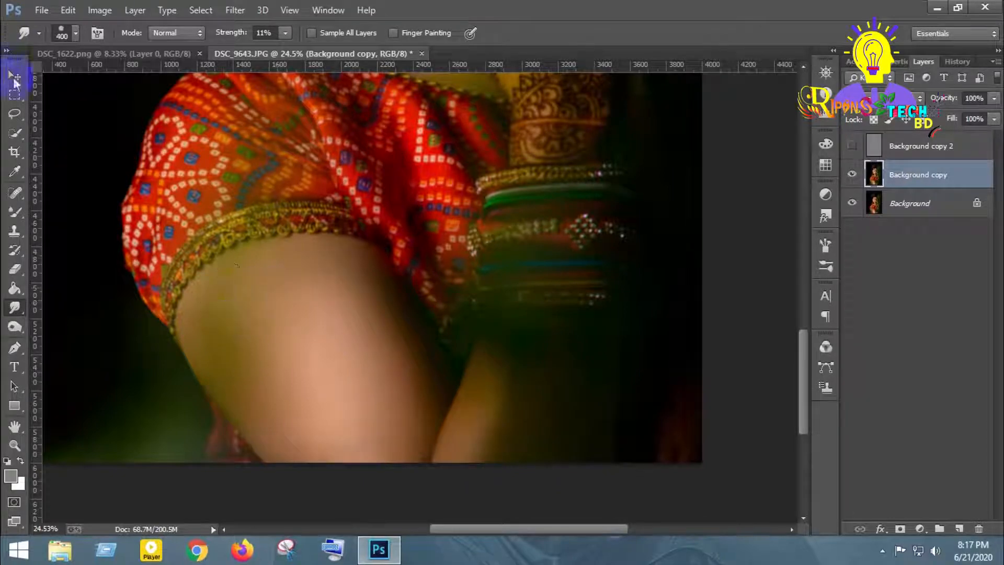
Step: Switch to the Move tool and show the Background copy 2 texture layer again to inspect the smoothed face
{"action": "left_click", "coordinate": [15, 76]}
{"action": "scroll", "coordinate": [525, 219], "scroll_direction": "down", "scroll_amount": 6}
{"action": "scroll", "coordinate": [455, 277], "scroll_direction": "up", "scroll_amount": 8}
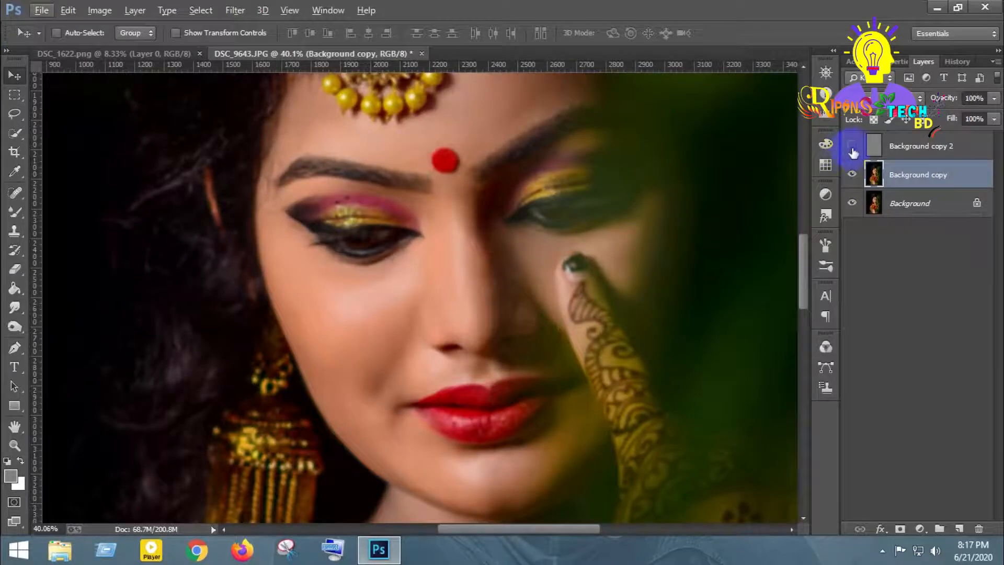
{"action": "left_click", "coordinate": [852, 147]}
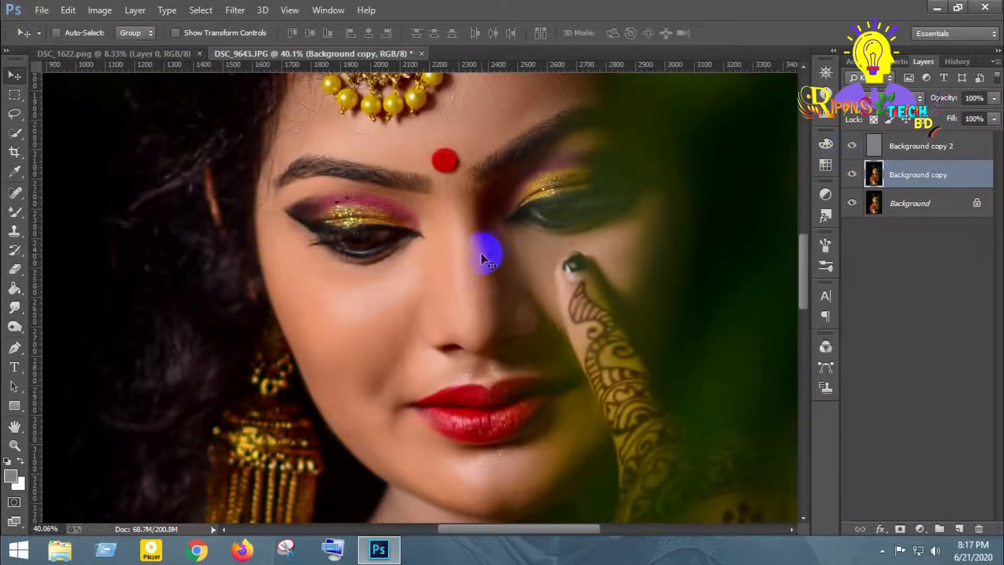
{"action": "scroll", "coordinate": [529, 246], "scroll_direction": "up", "scroll_amount": 4}
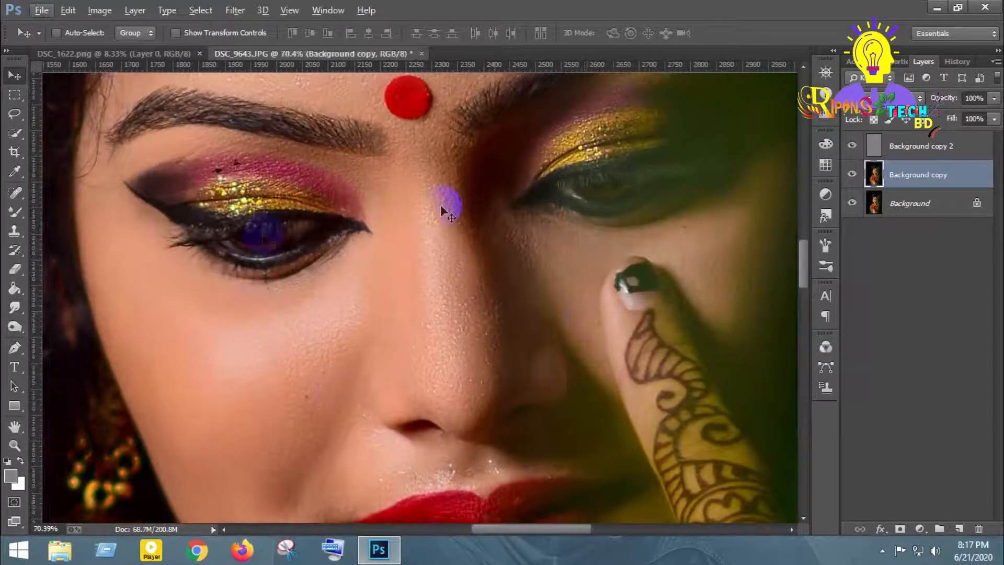
{"action": "scroll", "coordinate": [501, 342], "scroll_direction": "down", "scroll_amount": 1}
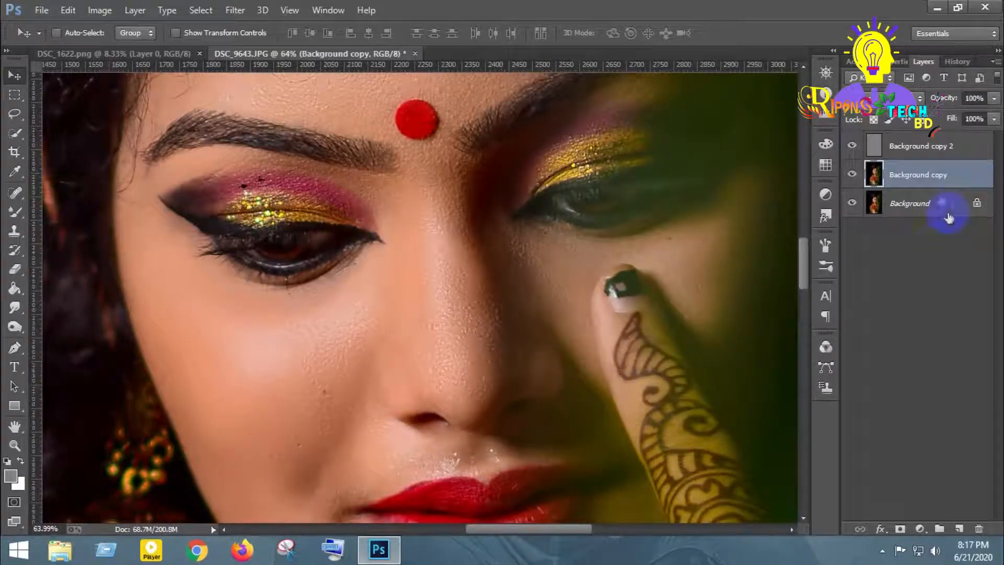
Step: Toggle the visibility of Background copy and Background copy 2 to compare the portrait before and after the skin retouching
{"action": "left_click", "coordinate": [923, 149], "text": "shift"}
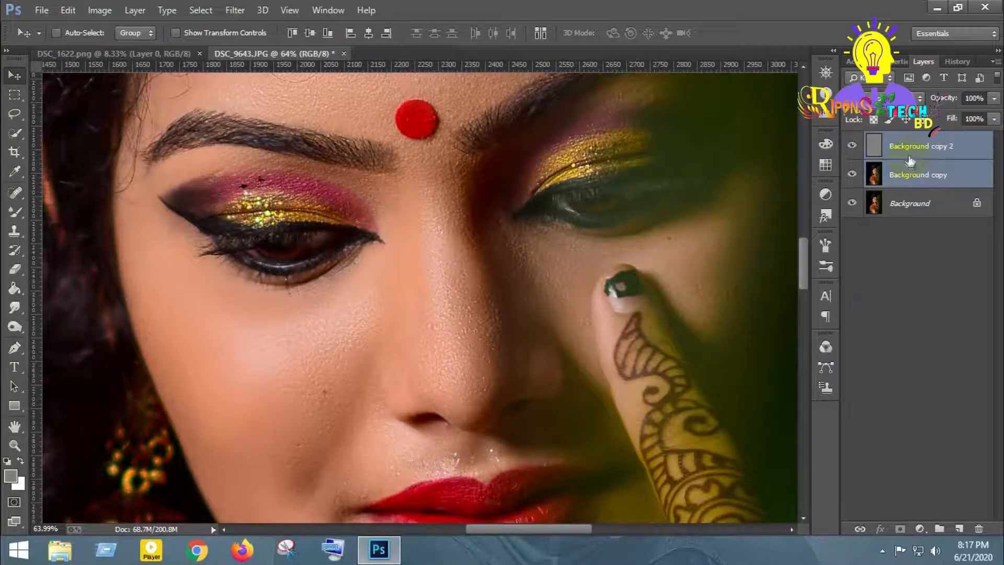
{"action": "left_click", "coordinate": [908, 156]}
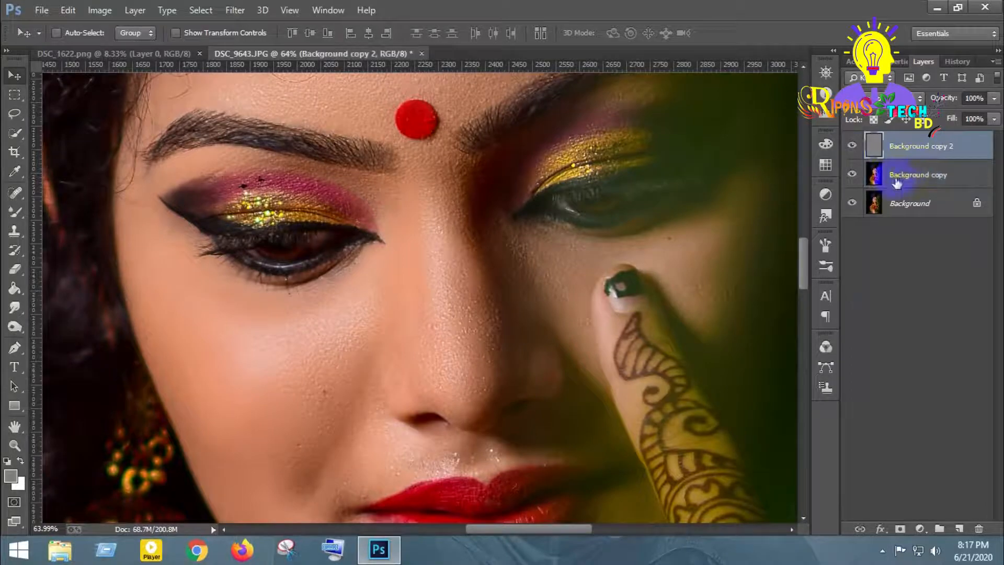
{"action": "left_click", "coordinate": [853, 175]}
{"action": "left_click", "coordinate": [852, 148]}
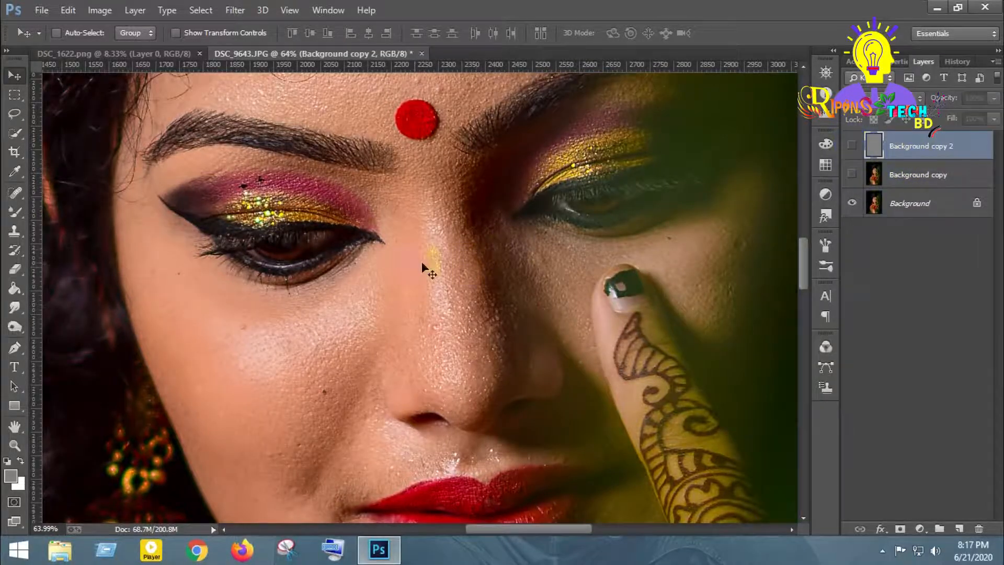
{"action": "scroll", "coordinate": [467, 264], "scroll_direction": "down", "scroll_amount": 3}
{"action": "scroll", "coordinate": [498, 282], "scroll_direction": "down", "scroll_amount": 5}
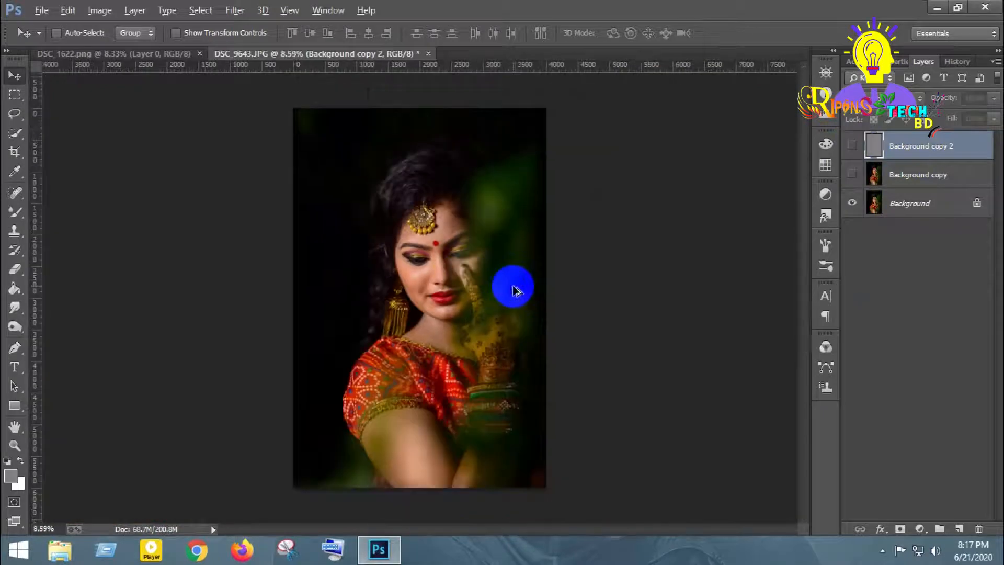
{"action": "left_click", "coordinate": [852, 147]}
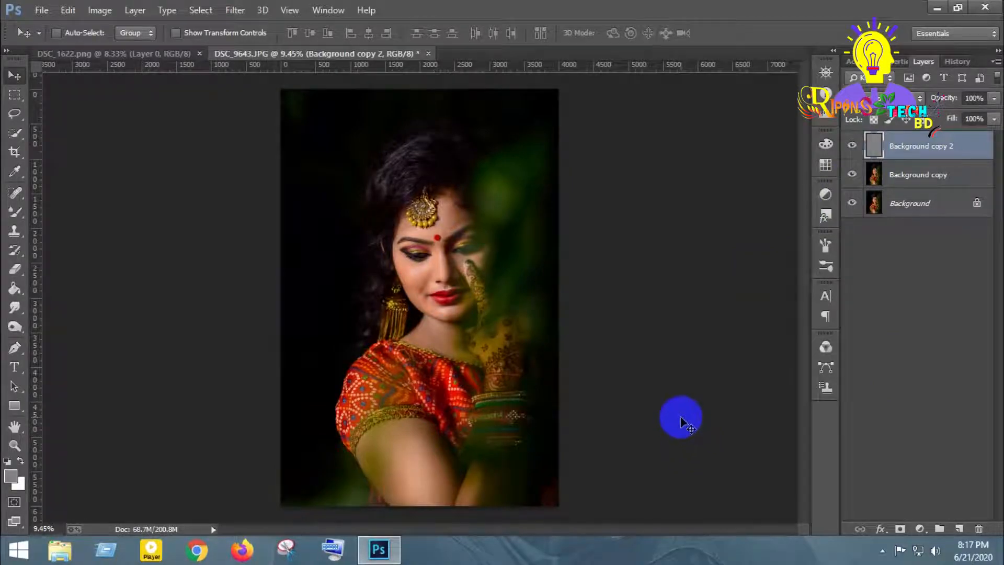
{"action": "scroll", "coordinate": [366, 242], "scroll_direction": "up", "scroll_amount": 10}
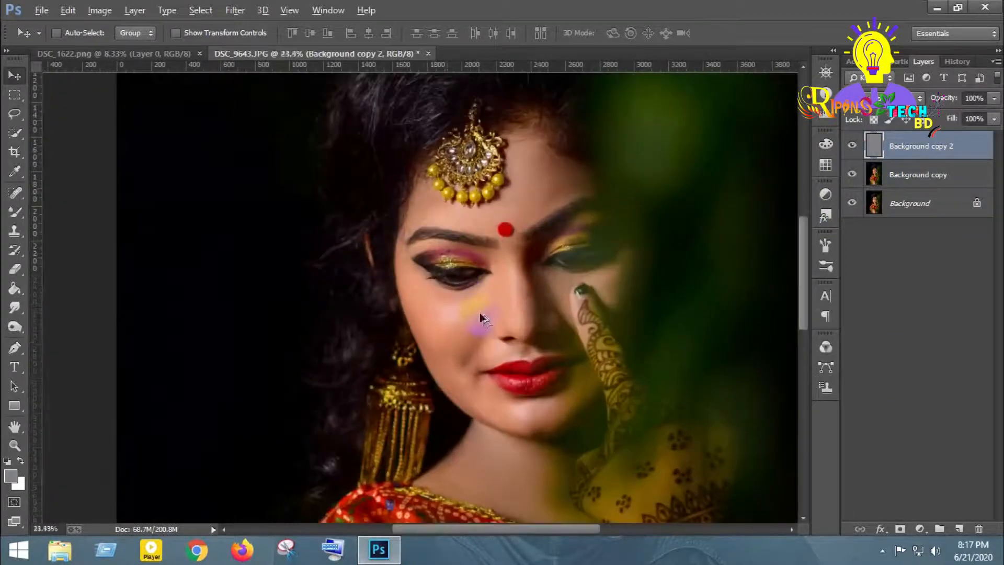
{"action": "scroll", "coordinate": [691, 376], "scroll_direction": "down", "scroll_amount": 3}
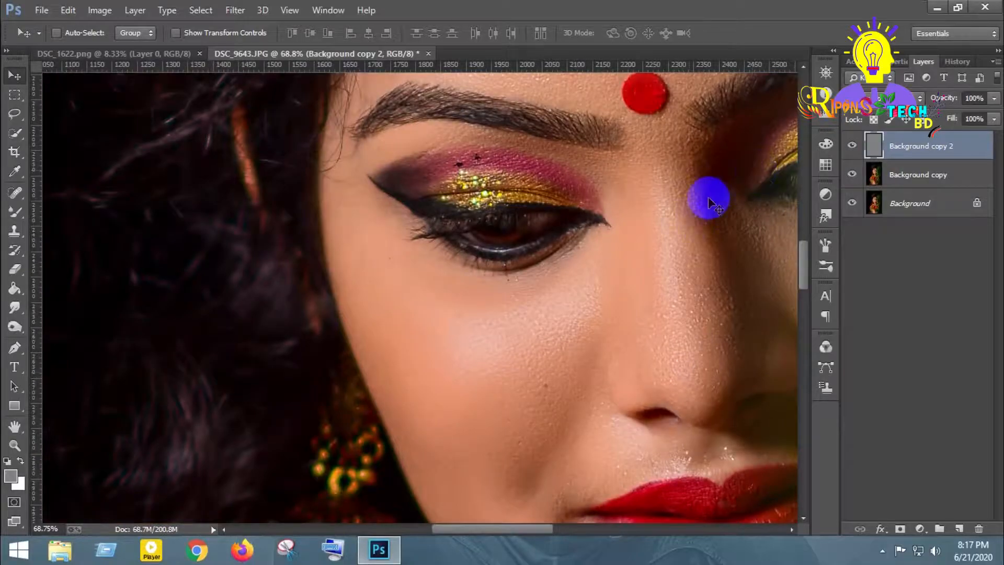
{"action": "left_click_drag", "start_coordinate": [547, 324], "coordinate": [477, 360]}
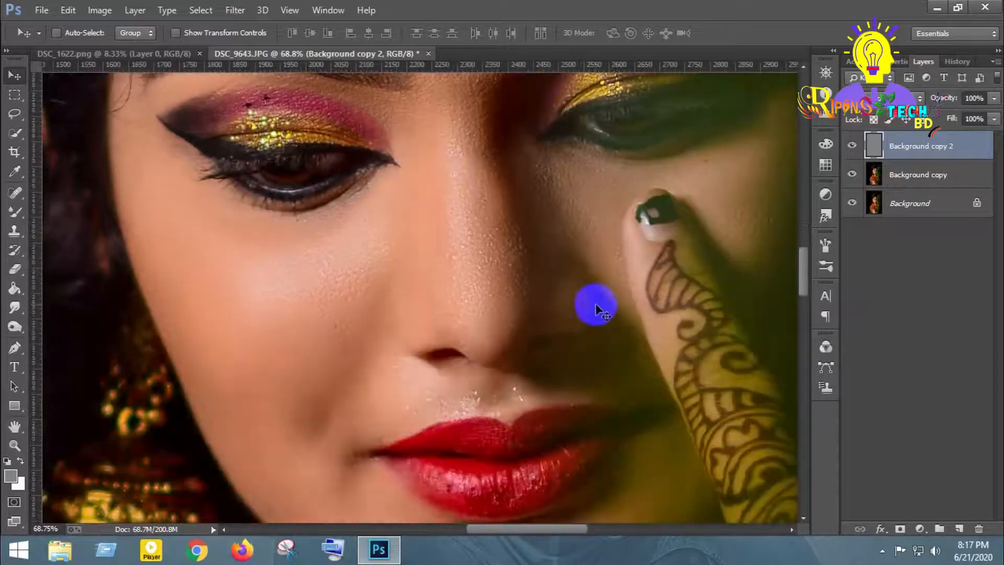
Step: Merge all visible layers into a single Background layer
{"action": "scroll", "coordinate": [599, 309], "scroll_direction": "down", "scroll_amount": 8}
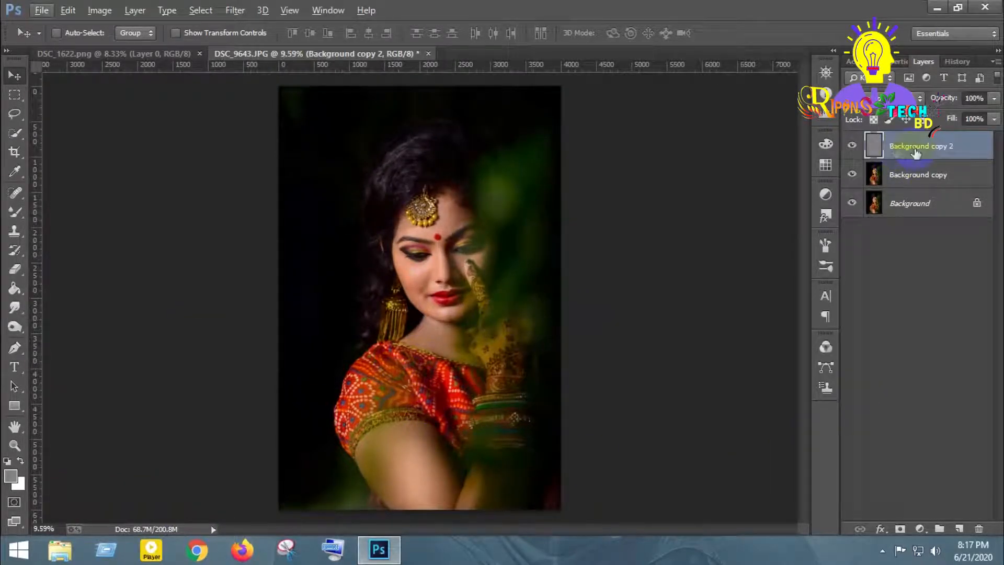
{"action": "right_click", "coordinate": [915, 151]}
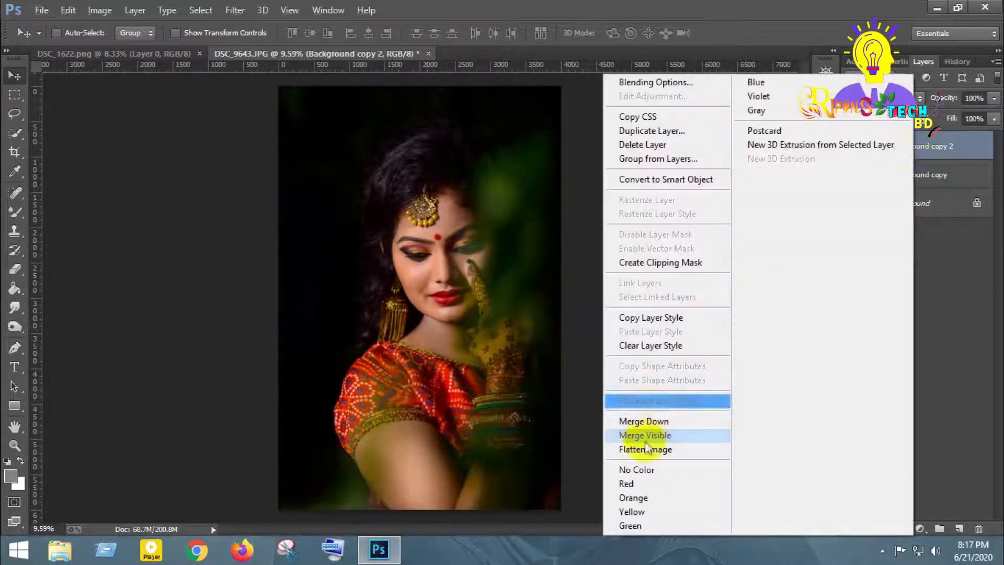
{"action": "left_click", "coordinate": [649, 437]}
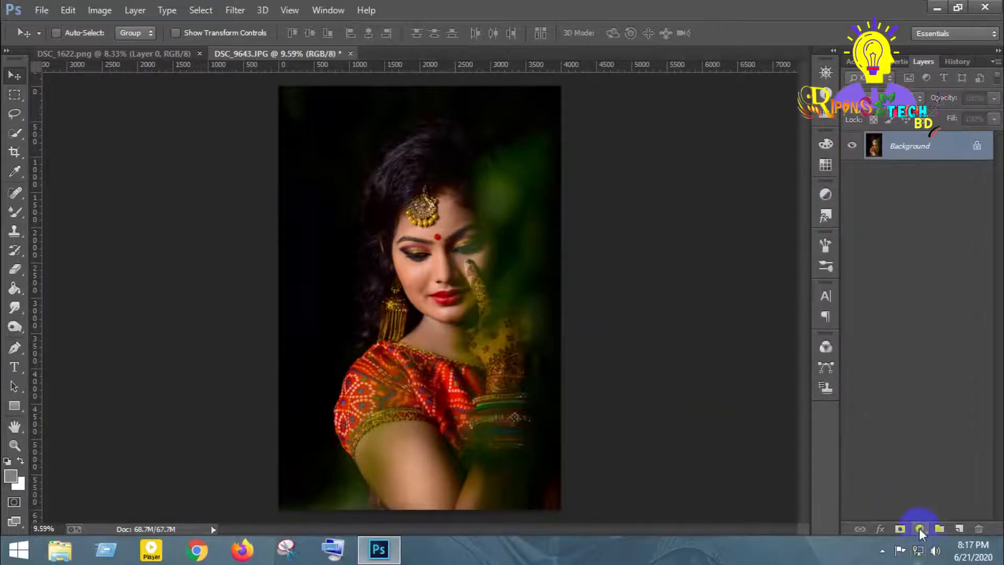
Step: Add a Curves adjustment layer, brighten the RGB curve with input 76 and output 162, and return to the layer list
{"action": "left_click", "coordinate": [919, 529]}
{"action": "left_click", "coordinate": [918, 294]}
{"action": "left_click_drag", "start_coordinate": [914, 206], "coordinate": [910, 178]}
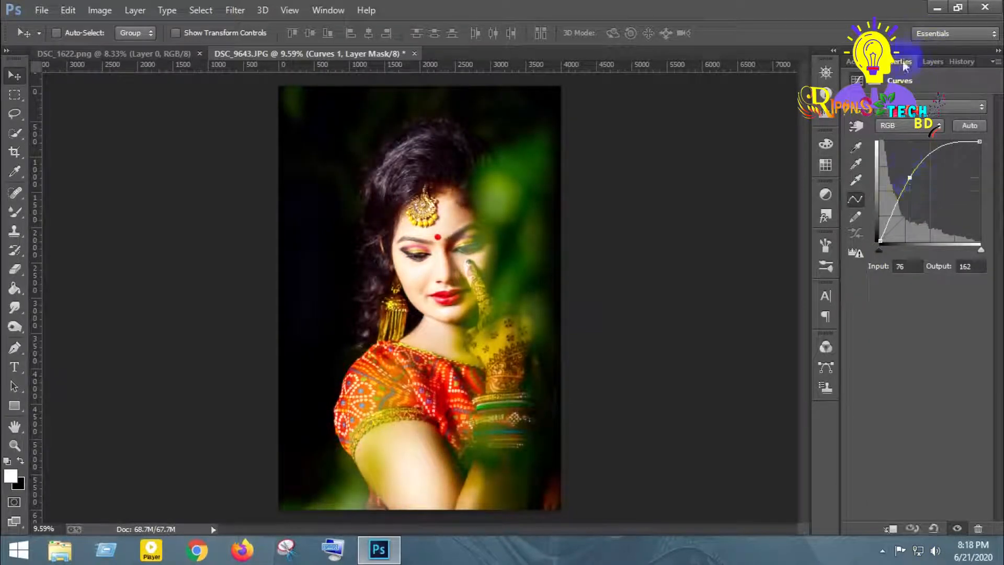
{"action": "left_click", "coordinate": [931, 62]}
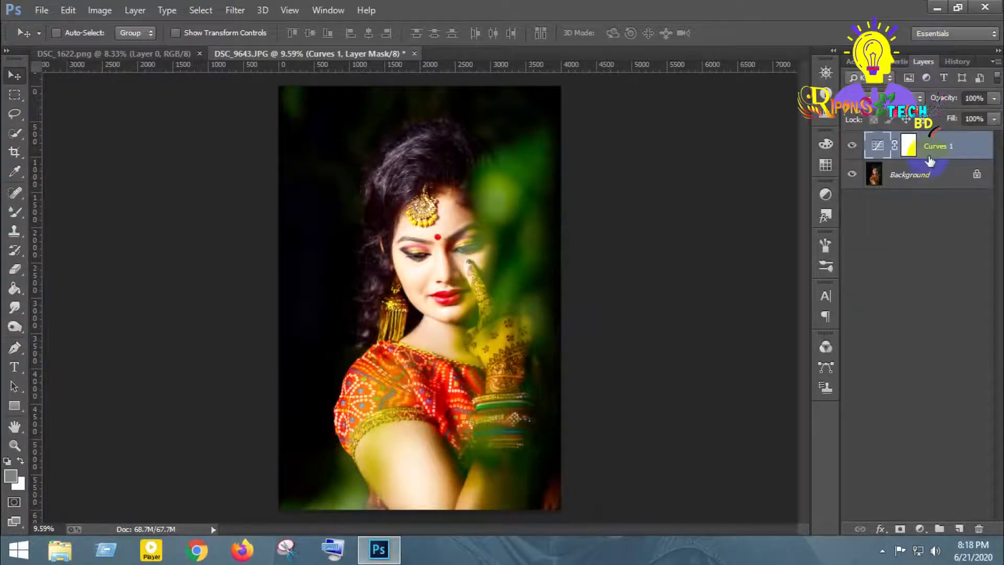
Step: In the Curves 1 blending options, split the Underlying Layer's black Blend If slider to fade the brightening out of the shadows
{"action": "double_click", "coordinate": [930, 161]}
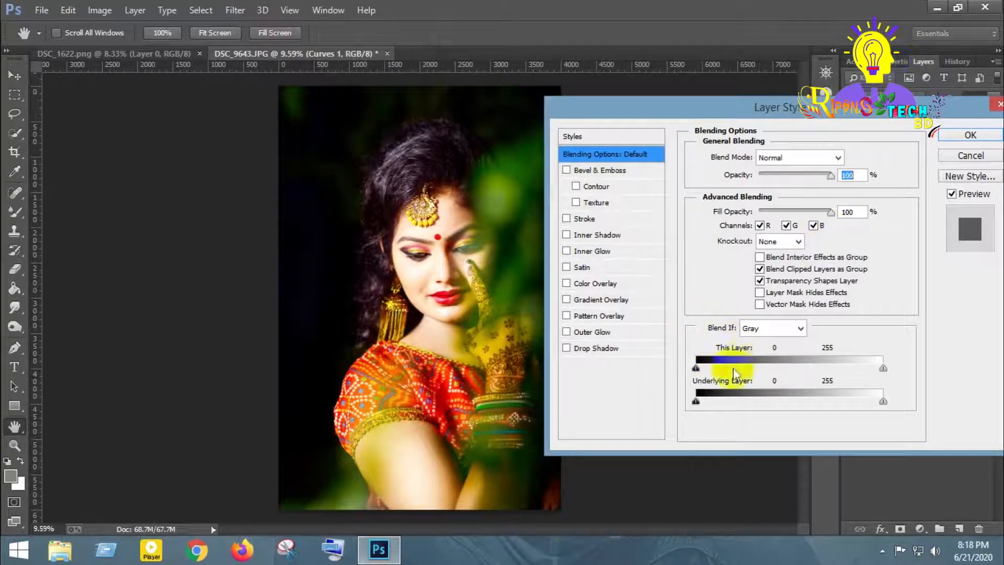
{"action": "left_click_drag", "start_coordinate": [696, 401], "coordinate": [914, 384]}
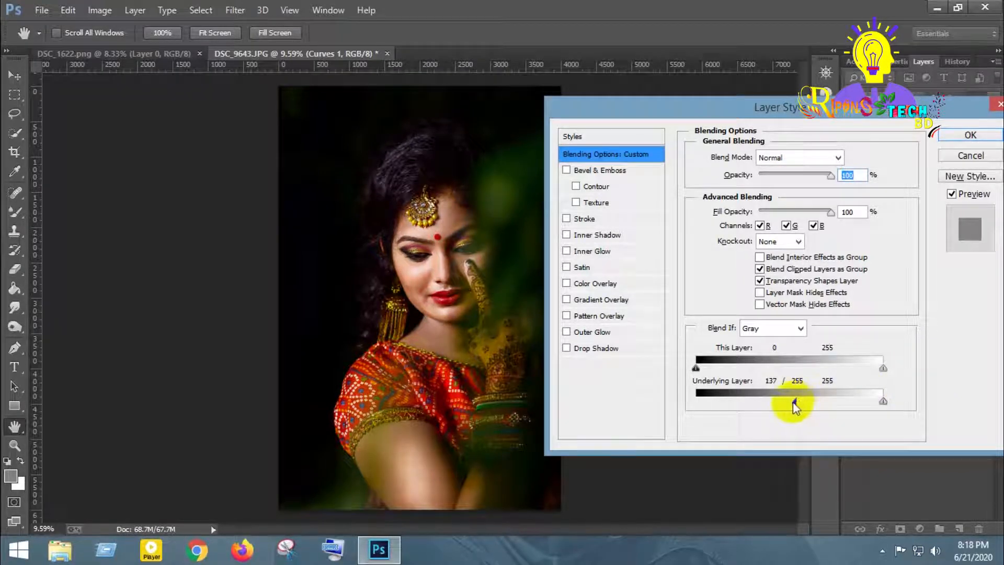
{"action": "left_click_drag", "start_coordinate": [794, 404], "coordinate": [807, 408]}
{"action": "key", "text": "Return"}
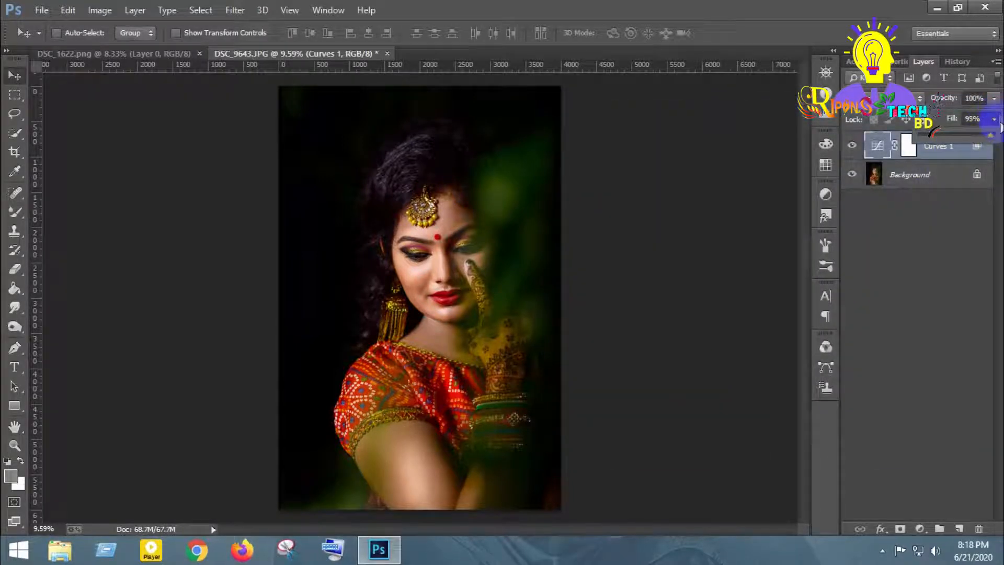
Step: Reduce the Curves 1 layer to 81% fill and 88% opacity, and merge the visible layers
{"action": "left_click_drag", "start_coordinate": [995, 106], "coordinate": [981, 129]}
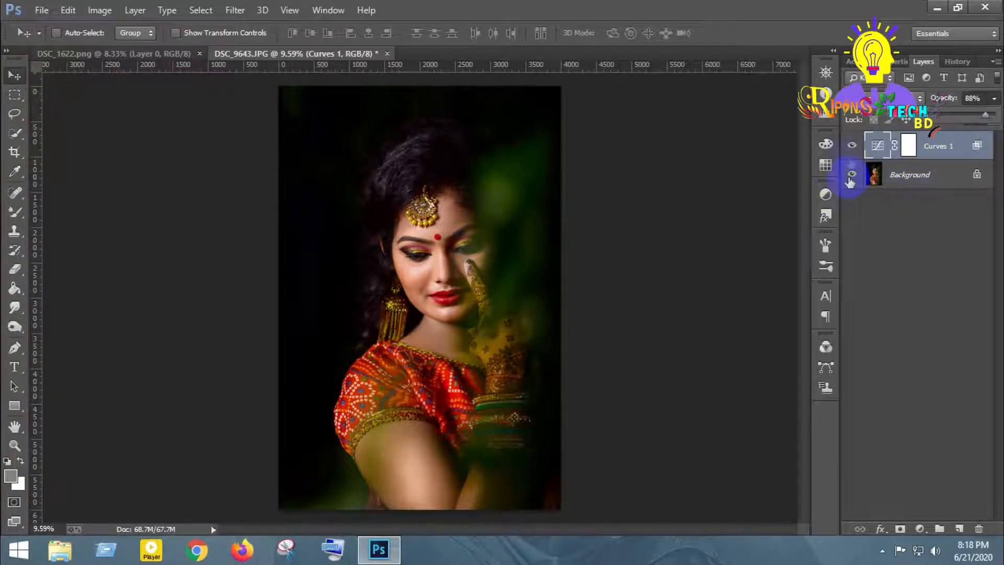
{"action": "left_click", "coordinate": [853, 146]}
{"action": "left_click", "coordinate": [852, 146]}
{"action": "left_click", "coordinate": [853, 146]}
{"action": "right_click", "coordinate": [961, 153]}
{"action": "left_click", "coordinate": [693, 448]}
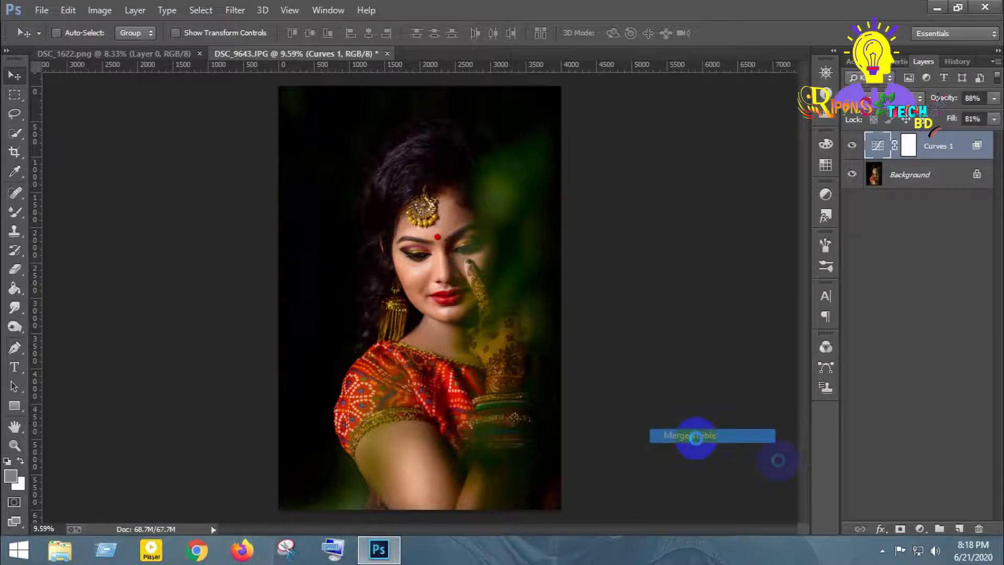
Step: Darken both eyebrows with the Burn tool at brush size 100, Midtones range and 50% exposure
{"action": "scroll", "coordinate": [438, 230], "scroll_direction": "up", "scroll_amount": 8}
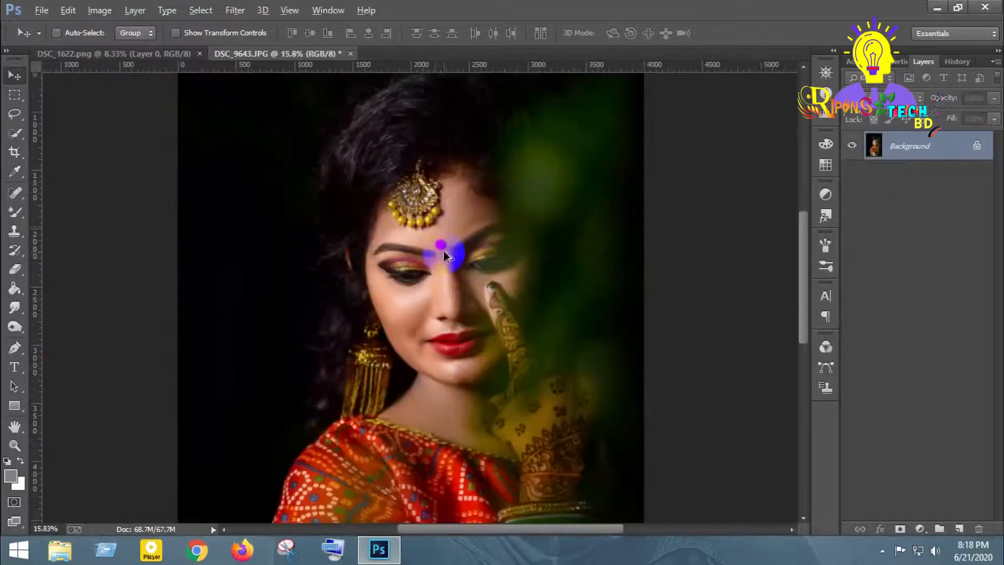
{"action": "scroll", "coordinate": [394, 225], "scroll_direction": "up", "scroll_amount": 3}
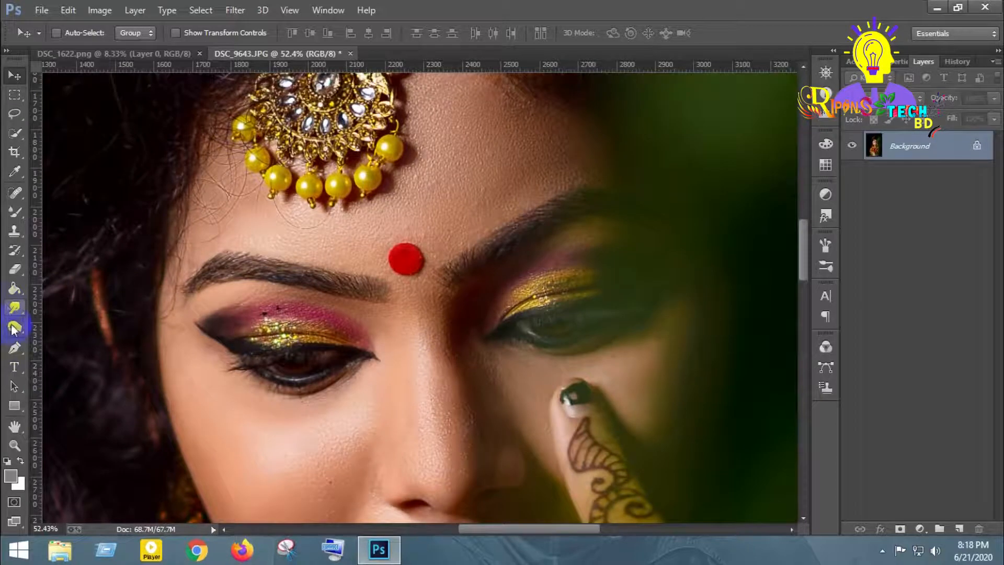
{"action": "left_click", "coordinate": [14, 328]}
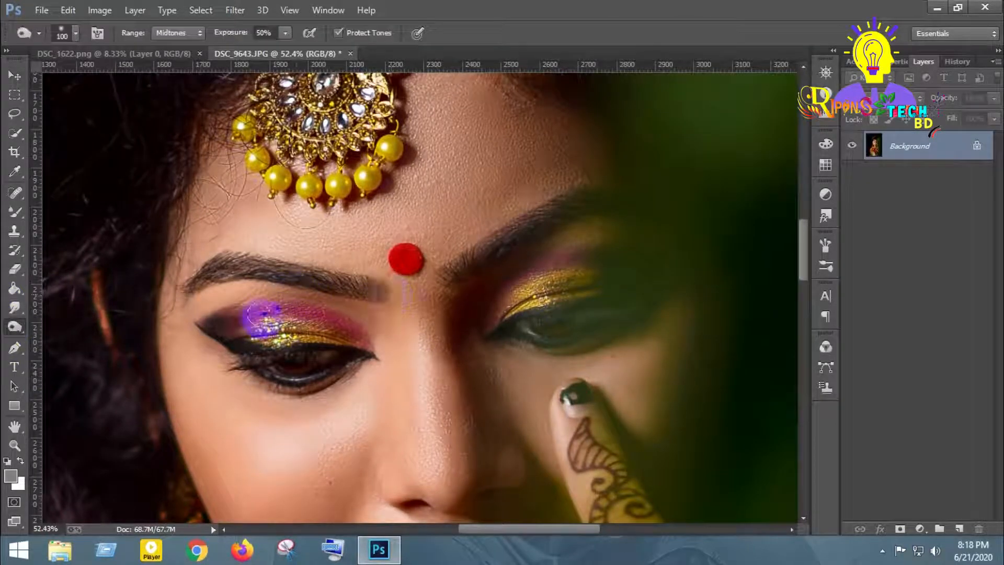
{"action": "mouse_move", "coordinate": [368, 288]}
{"action": "left_mouse_down"}
{"action": "mouse_move", "coordinate": [254, 266]}
{"action": "mouse_move", "coordinate": [210, 274]}
{"action": "left_mouse_up"}
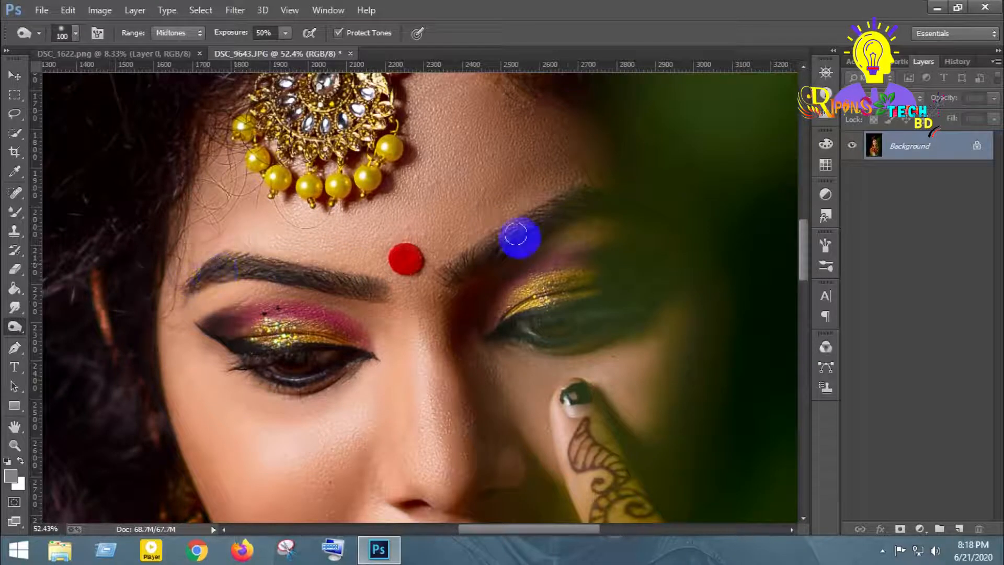
{"action": "mouse_move", "coordinate": [454, 275]}
{"action": "left_mouse_down"}
{"action": "mouse_move", "coordinate": [563, 206]}
{"action": "mouse_move", "coordinate": [627, 206]}
{"action": "left_mouse_up"}
Step: Burn the eyeliner and lash lines of both eyes using a smaller brush
{"action": "key", "text": "bracketleft"}
{"action": "mouse_move", "coordinate": [503, 331]}
{"action": "left_mouse_down"}
{"action": "mouse_move", "coordinate": [617, 298]}
{"action": "mouse_move", "coordinate": [641, 272]}
{"action": "left_mouse_up"}
{"action": "mouse_move", "coordinate": [296, 353]}
{"action": "left_mouse_down"}
{"action": "mouse_move", "coordinate": [359, 352]}
{"action": "mouse_move", "coordinate": [239, 343]}
{"action": "mouse_move", "coordinate": [209, 327]}
{"action": "mouse_move", "coordinate": [236, 325]}
{"action": "mouse_move", "coordinate": [286, 386]}
{"action": "mouse_move", "coordinate": [262, 376]}
{"action": "mouse_move", "coordinate": [293, 381]}
{"action": "mouse_move", "coordinate": [337, 363]}
{"action": "mouse_move", "coordinate": [575, 343]}
{"action": "mouse_move", "coordinate": [615, 329]}
{"action": "left_mouse_up"}
{"action": "key", "text": "bracketleft"}
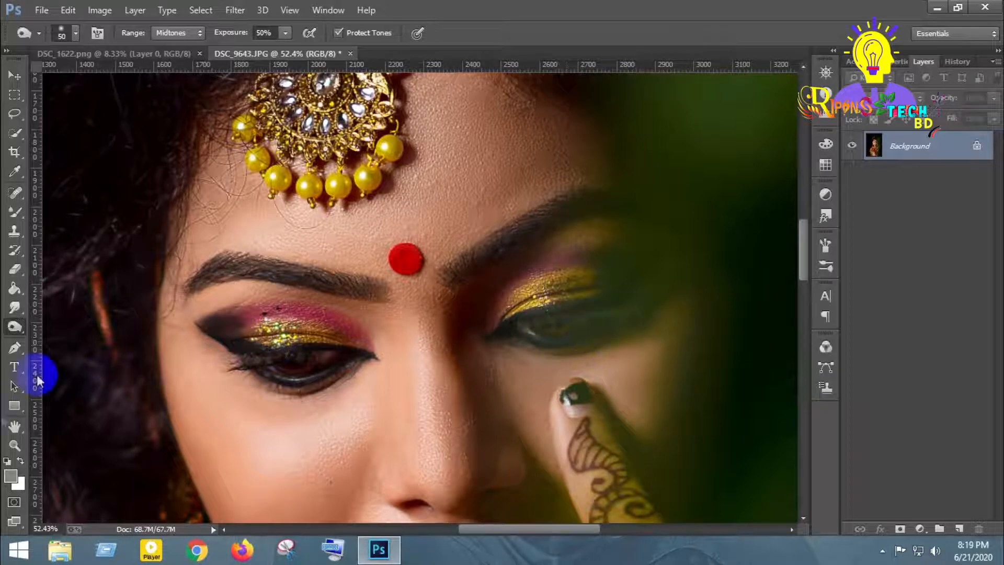
Step: Brighten the irises of both eyes with the Dodge tool at Midtones and 50% exposure, and return to the Move tool
{"action": "right_click", "coordinate": [14, 330]}
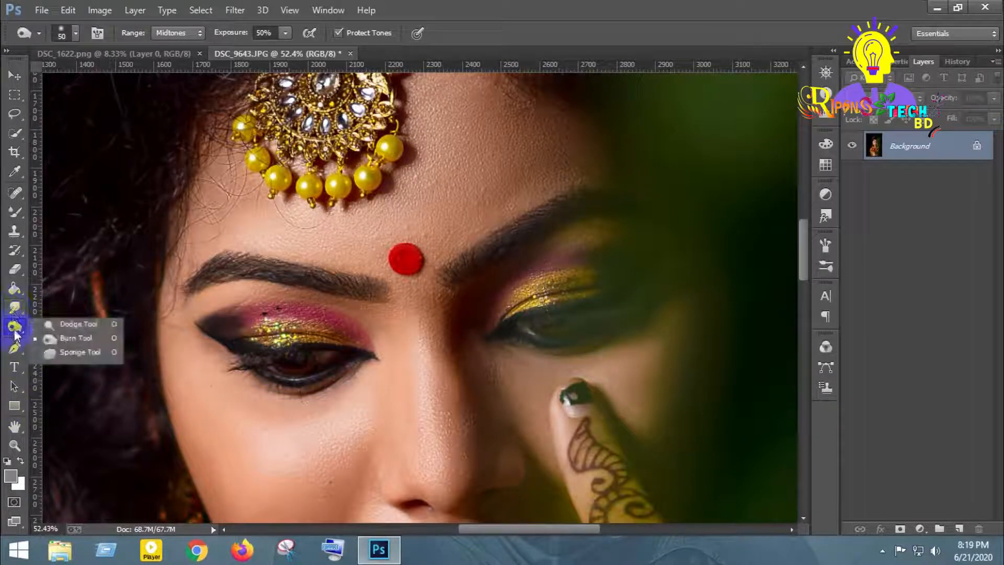
{"action": "left_click", "coordinate": [73, 325]}
{"action": "key", "text": "bracketright"}
{"action": "left_click", "coordinate": [326, 369]}
{"action": "mouse_move", "coordinate": [328, 366]}
{"action": "left_mouse_down"}
{"action": "mouse_move", "coordinate": [321, 356]}
{"action": "mouse_move", "coordinate": [275, 372]}
{"action": "mouse_move", "coordinate": [567, 320]}
{"action": "mouse_move", "coordinate": [566, 334]}
{"action": "mouse_move", "coordinate": [543, 334]}
{"action": "mouse_move", "coordinate": [570, 334]}
{"action": "mouse_move", "coordinate": [538, 329]}
{"action": "left_mouse_up"}
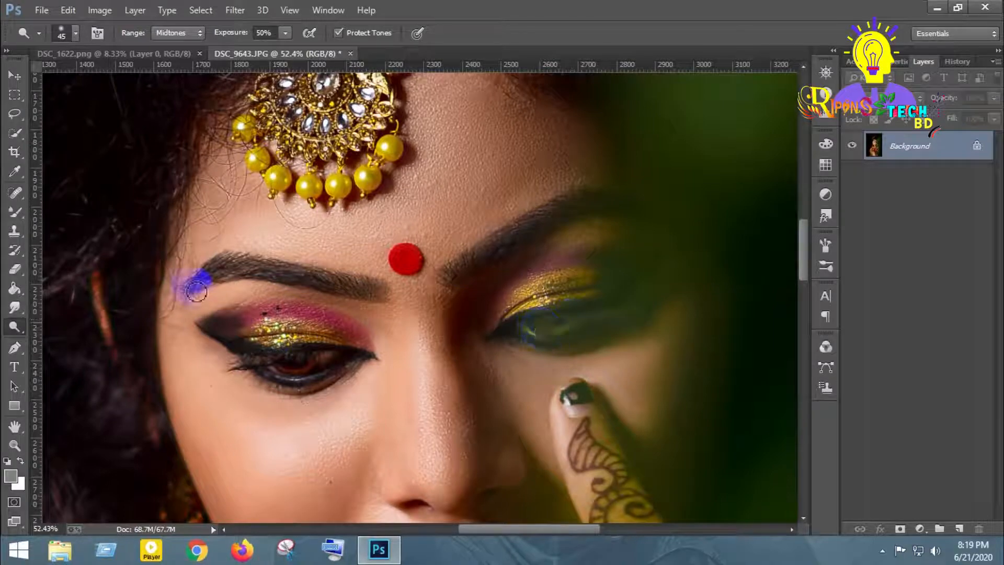
{"action": "left_click", "coordinate": [14, 76]}
{"action": "scroll", "coordinate": [468, 335], "scroll_direction": "down", "scroll_amount": 8}
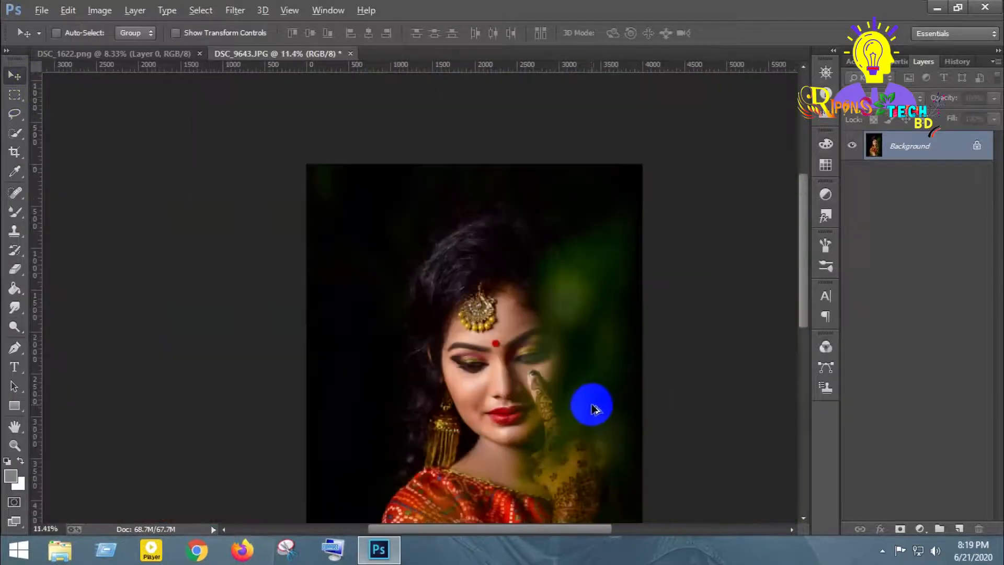
{"action": "scroll", "coordinate": [586, 407], "scroll_direction": "down", "scroll_amount": 1}
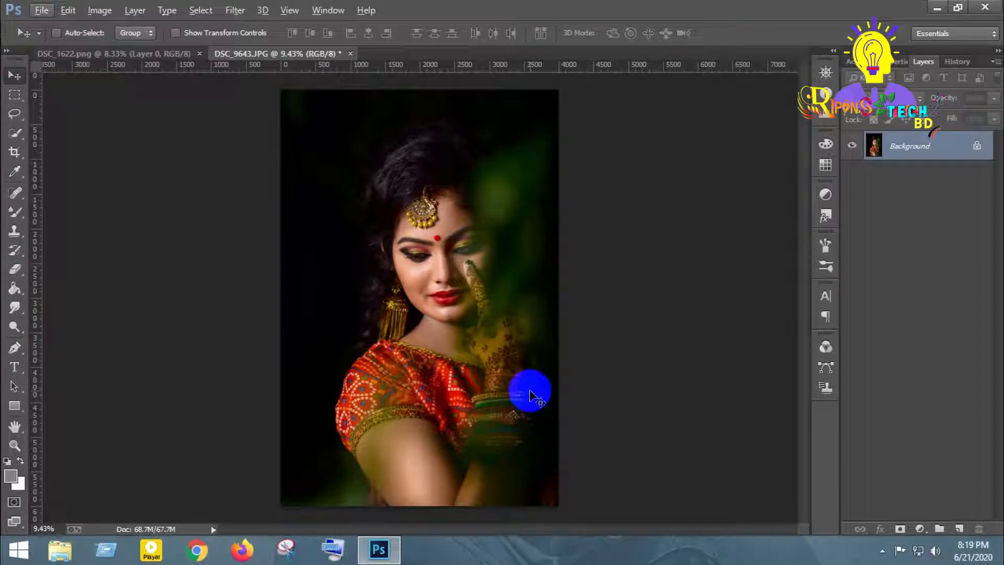
Step: Apply a Levels adjustment to the Background layer that slightly raises the black output level
{"action": "left_click", "coordinate": [100, 10]}
{"action": "mouse_move", "coordinate": [121, 47]}
{"action": "left_click", "coordinate": [282, 88]}
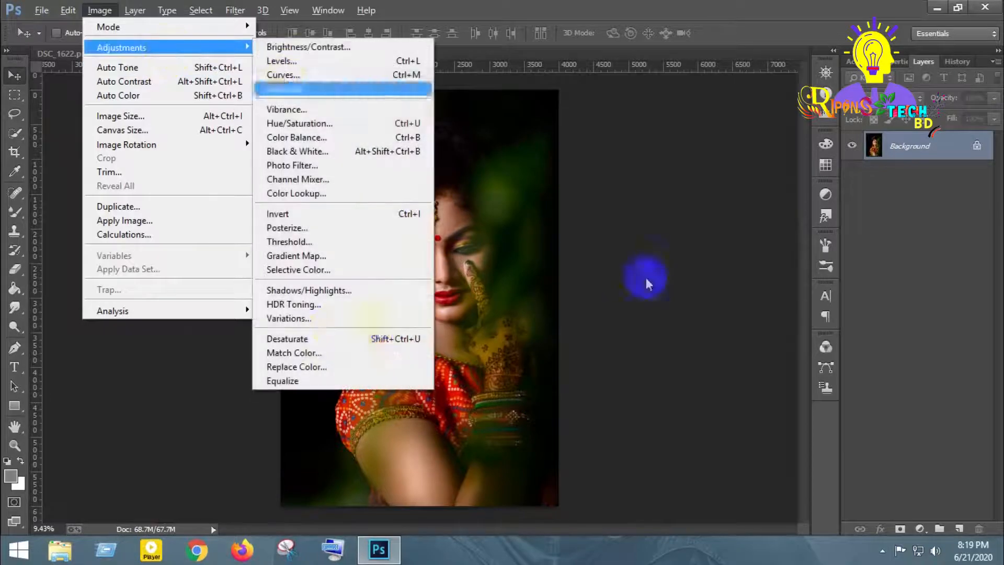
{"action": "left_click", "coordinate": [337, 66]}
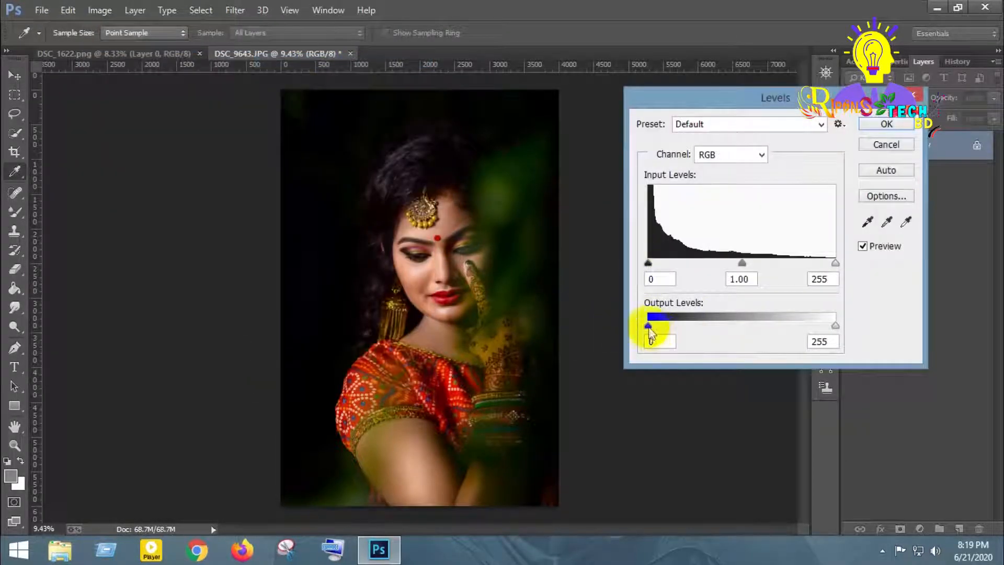
{"action": "left_click_drag", "start_coordinate": [649, 329], "coordinate": [652, 330]}
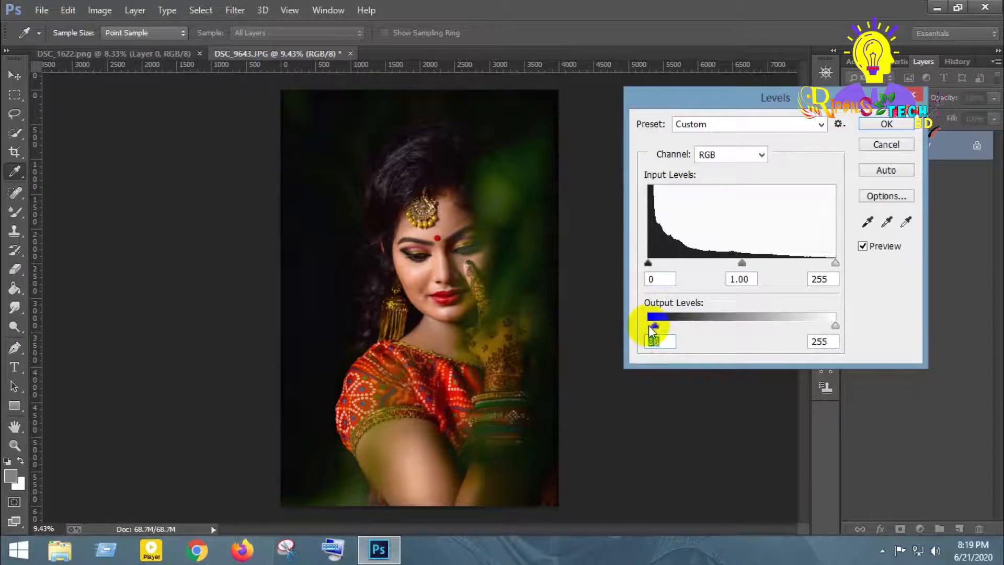
{"action": "left_click", "coordinate": [897, 132]}
{"action": "key", "text": "v"}
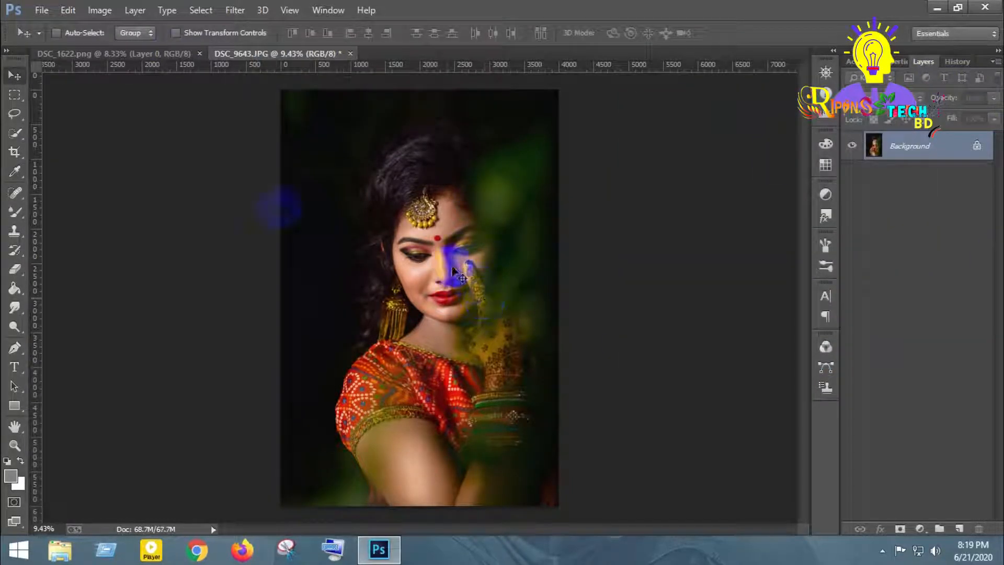
Step: Copy the signature from DSC_1622.png into the portrait, scale it down and place it on the dark area beside the earring
{"action": "left_click", "coordinate": [124, 61]}
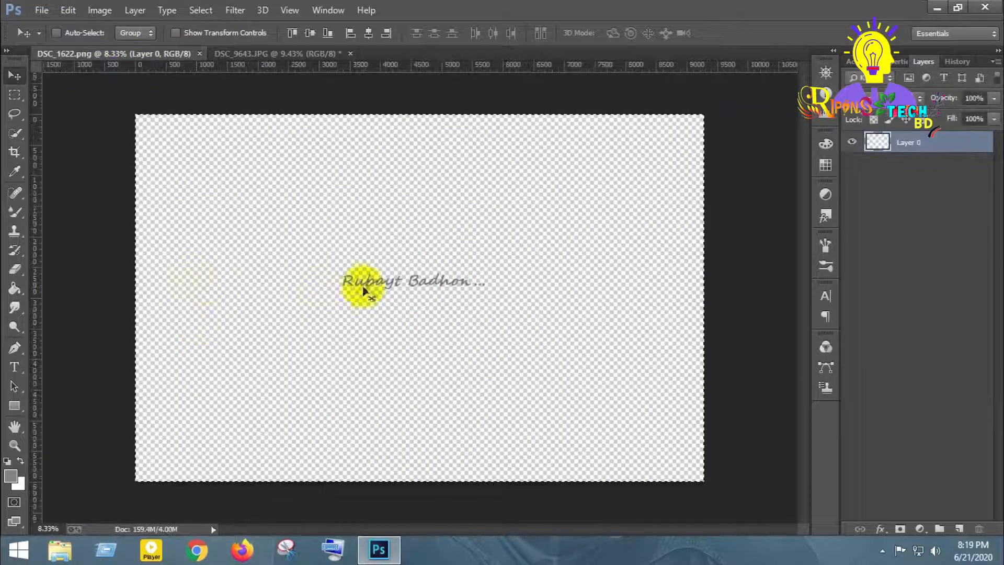
{"action": "left_click_drag", "start_coordinate": [262, 51], "coordinate": [397, 352]}
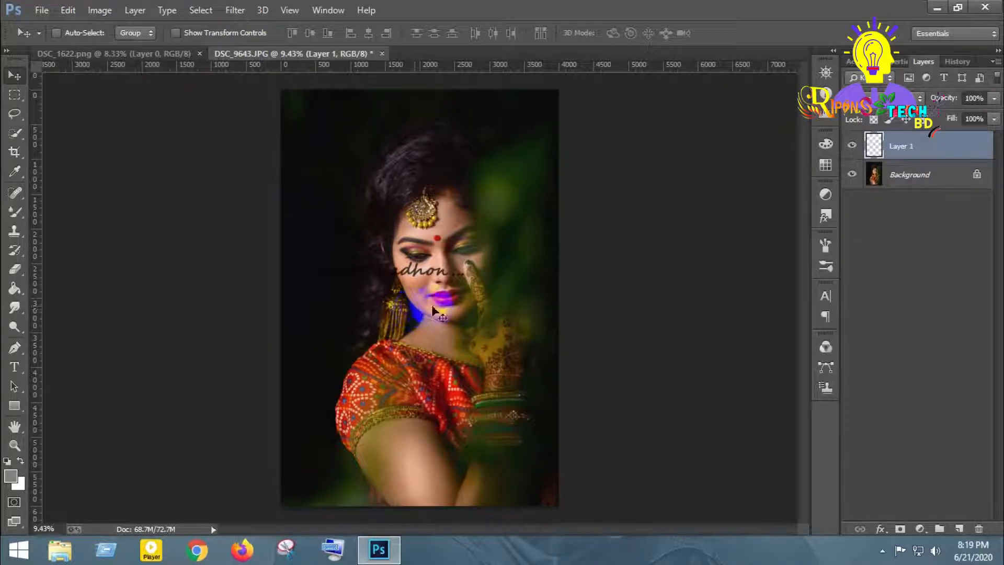
{"action": "key", "text": "ctrl+t"}
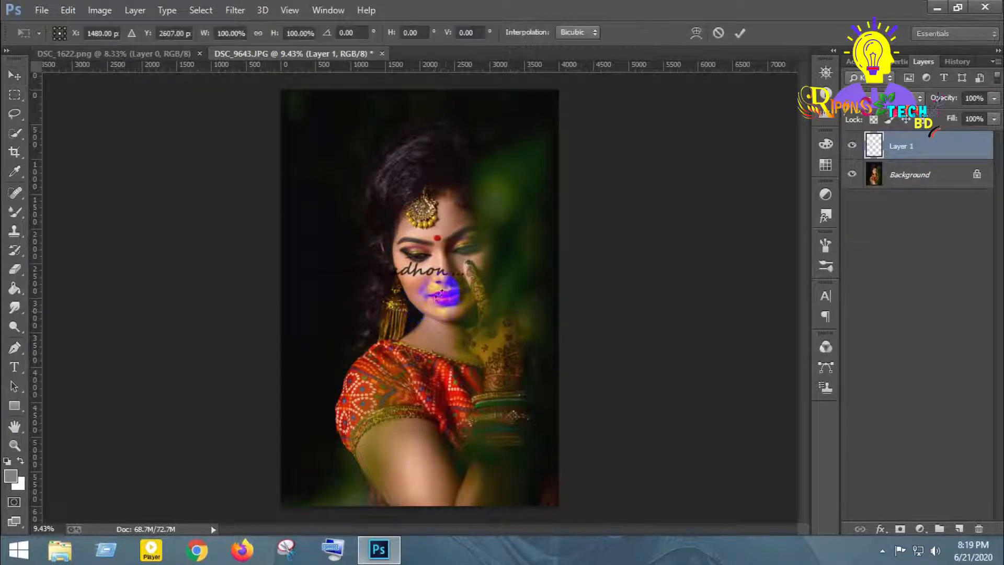
{"action": "left_click_drag", "start_coordinate": [464, 279], "coordinate": [329, 329]}
{"action": "key", "text": "Return"}
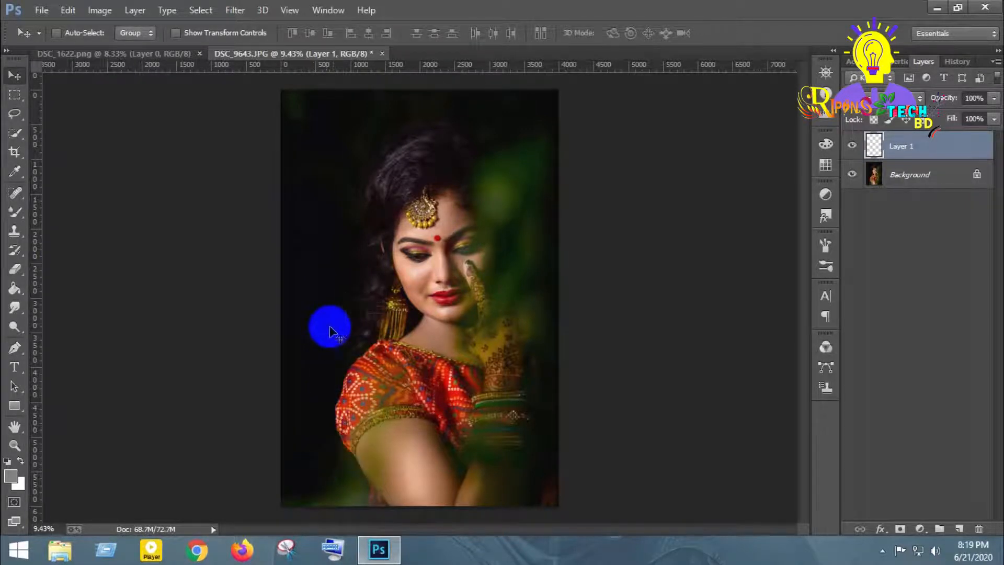
Step: Turn the signature on Layer 1 white by raising the Levels black output to its maximum
{"action": "key", "text": "ctrl+l"}
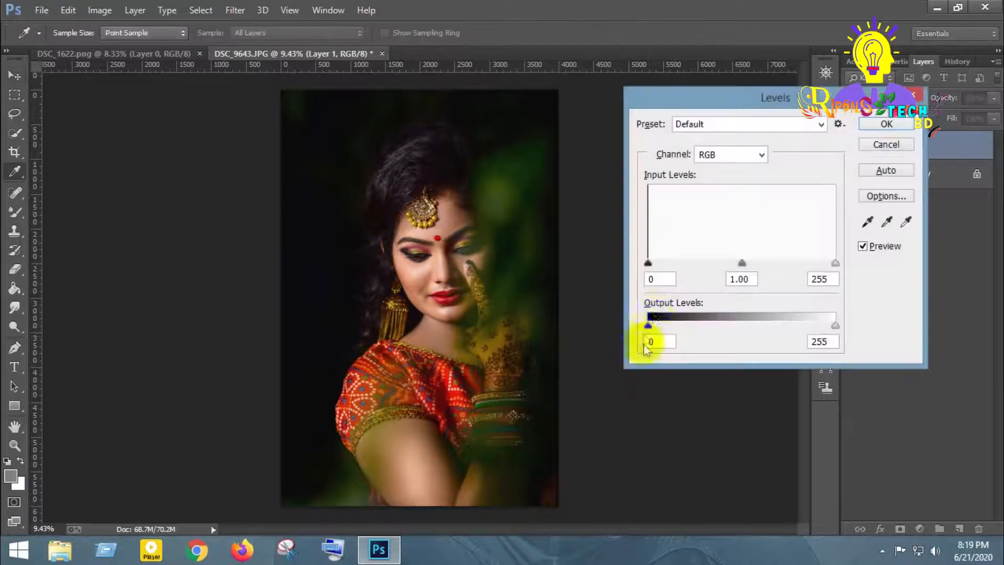
{"action": "left_click_drag", "start_coordinate": [656, 327], "coordinate": [949, 290]}
{"action": "key", "text": "Return"}
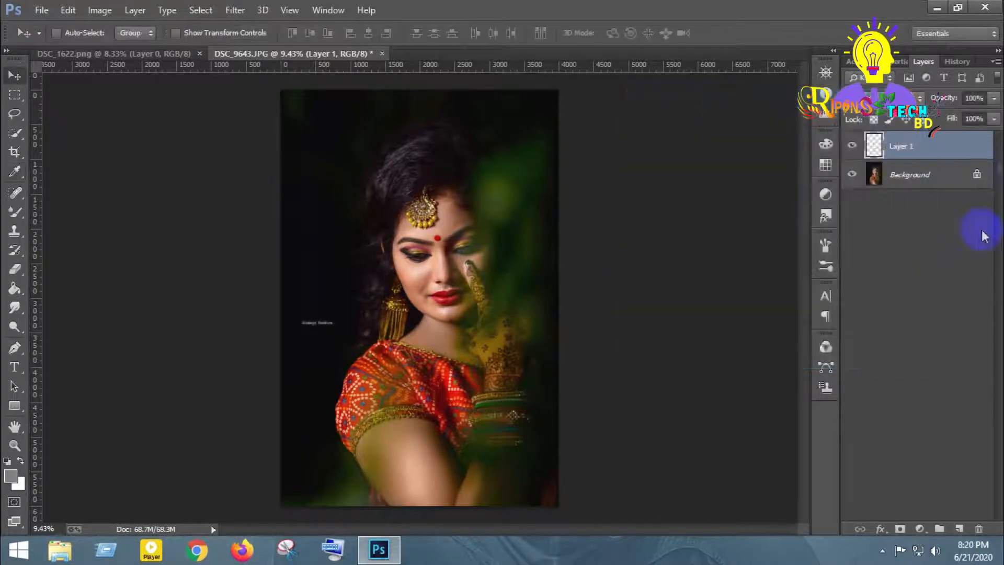
Step: Set the signature layer to 71% fill and 79% opacity, and merge the visible layers
{"action": "left_click", "coordinate": [993, 119]}
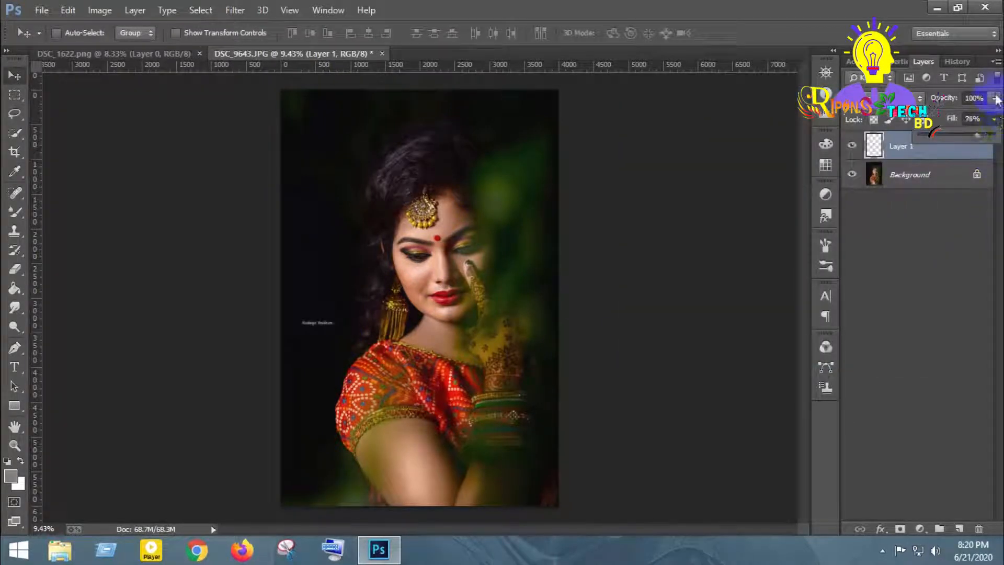
{"action": "left_click_drag", "start_coordinate": [996, 100], "coordinate": [989, 114]}
{"action": "right_click", "coordinate": [935, 156]}
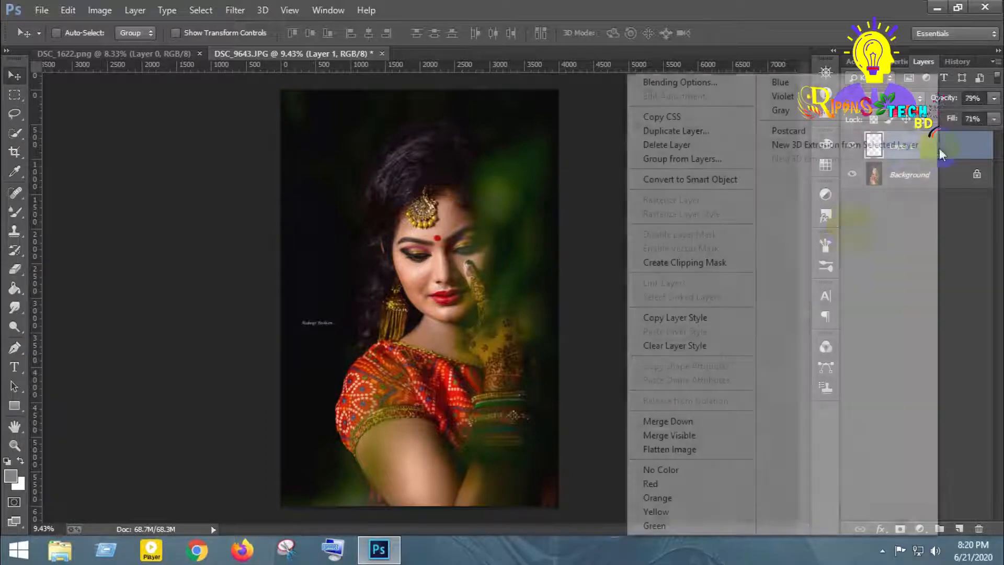
{"action": "left_click", "coordinate": [697, 435]}
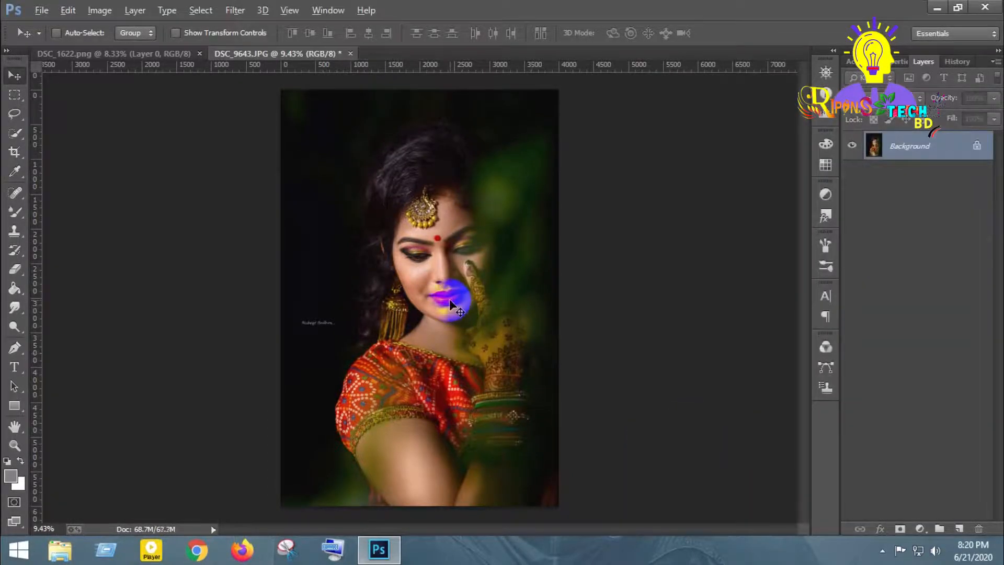
Step: Add a Solid Color fill layer in pure red above the Background for coloring the lips
{"action": "scroll", "coordinate": [451, 303], "scroll_direction": "up", "scroll_amount": 10}
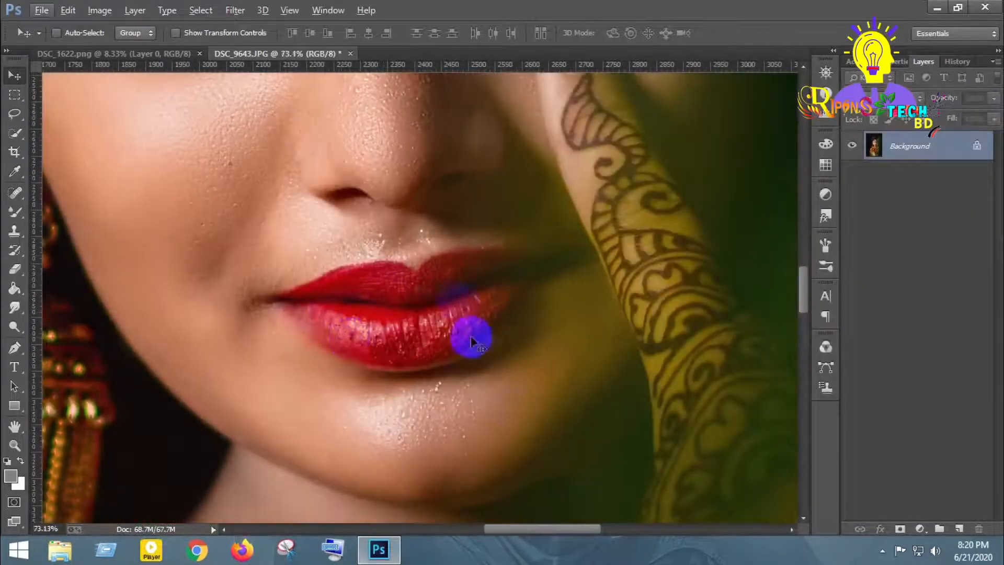
{"action": "scroll", "coordinate": [471, 340], "scroll_direction": "up", "scroll_amount": 3}
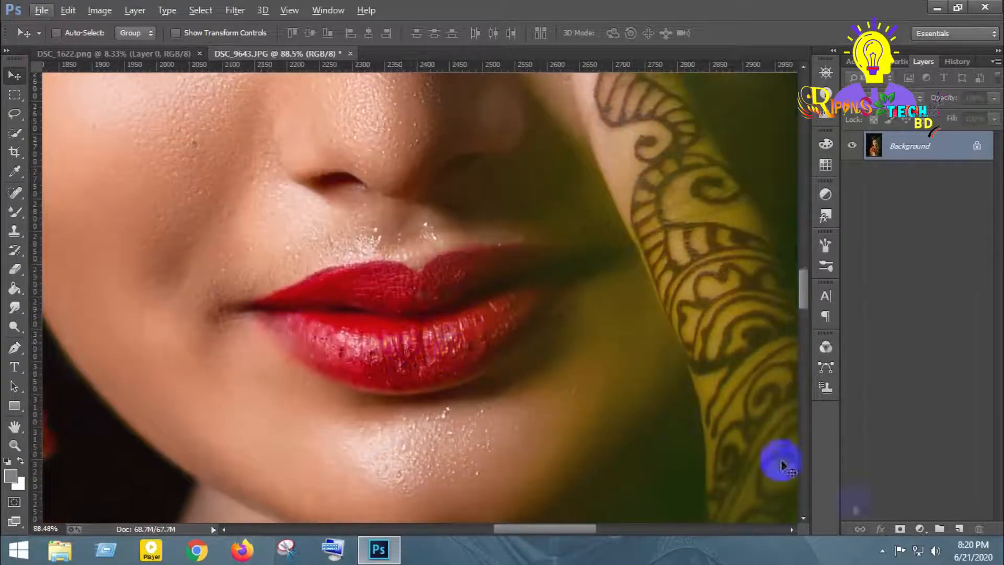
{"action": "left_click", "coordinate": [919, 529]}
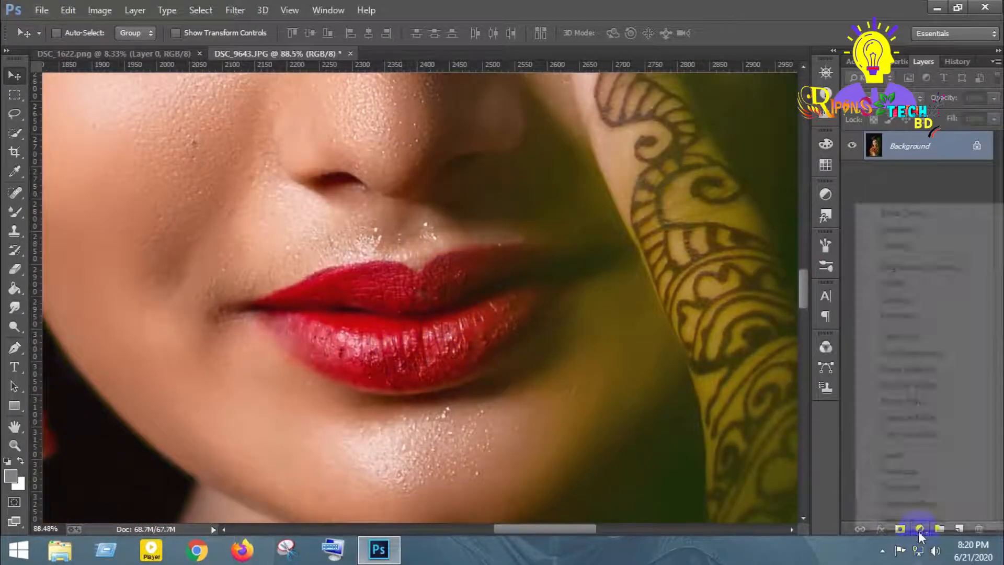
{"action": "left_click", "coordinate": [916, 223]}
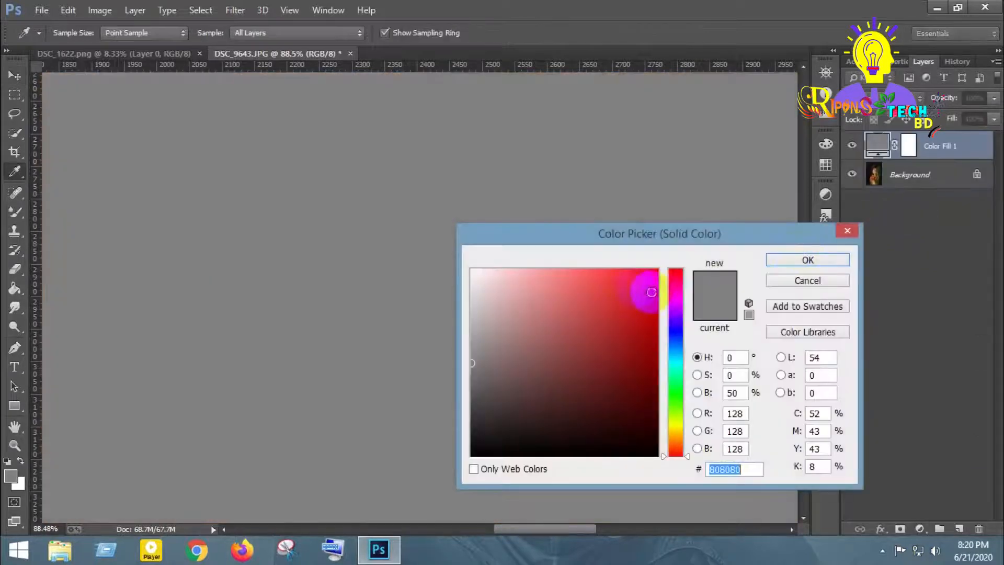
{"action": "left_click", "coordinate": [657, 270]}
{"action": "left_click", "coordinate": [809, 260]}
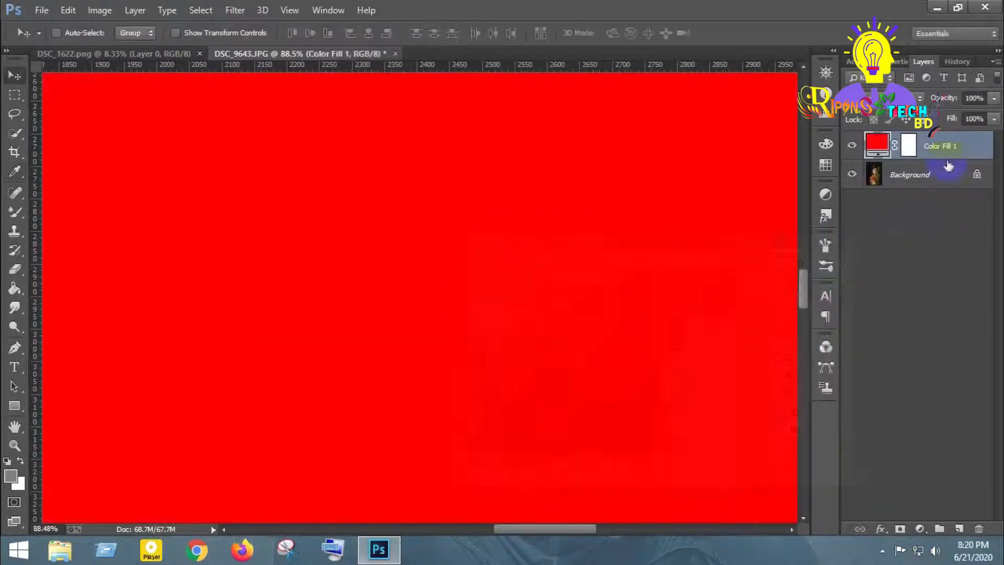
Step: Invert the Color Fill 1 layer mask to hide the red fill, and invert it back
{"action": "left_click", "coordinate": [910, 152]}
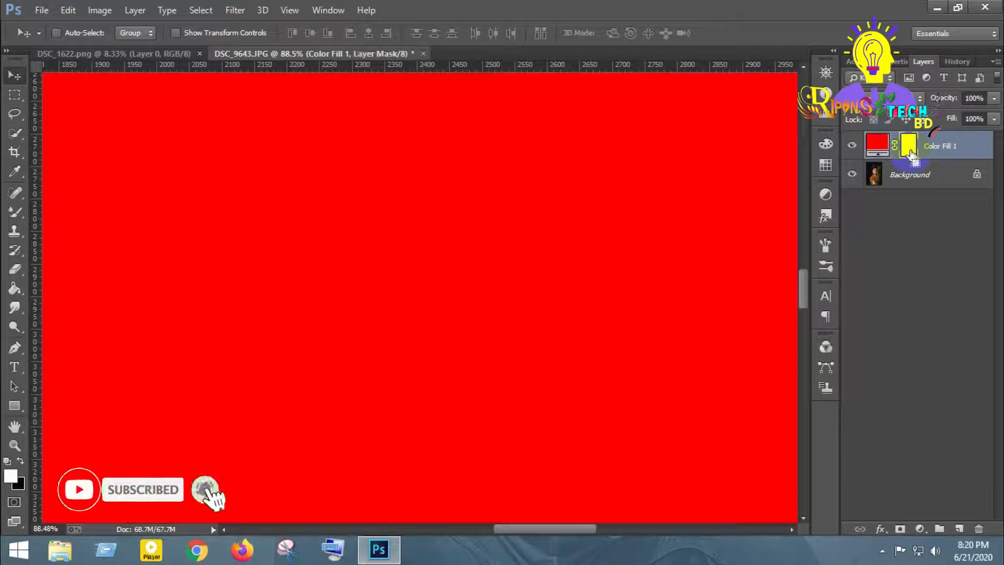
{"action": "key", "text": "ctrl+i"}
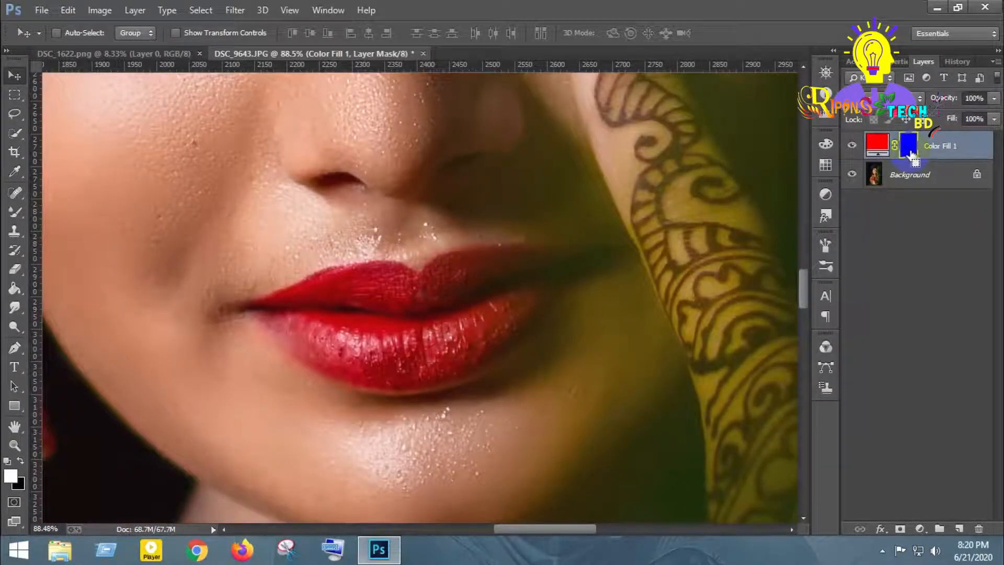
{"action": "key", "text": "ctrl+i"}
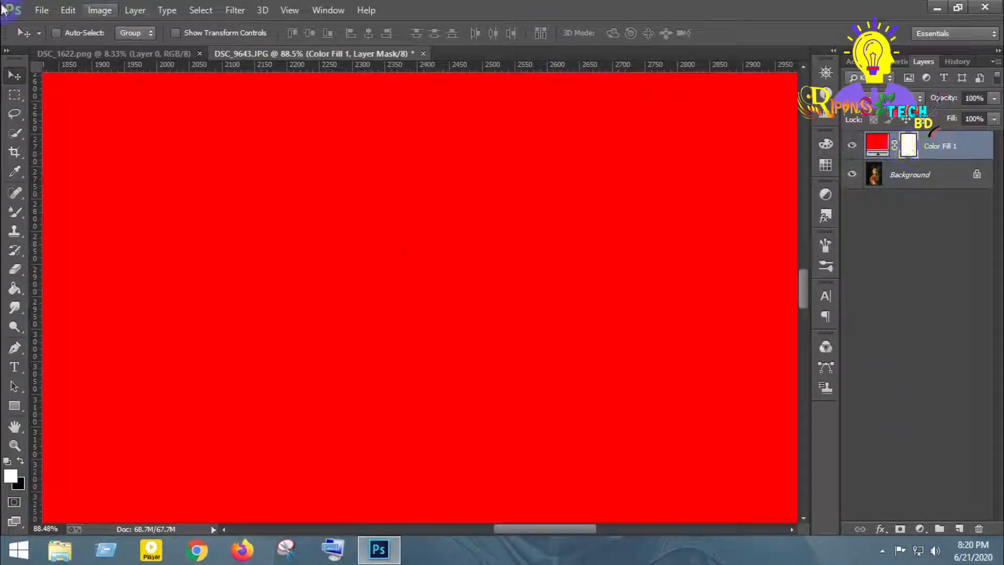
Step: Invert the Color Fill 1 layer mask to black to hide the red fill
{"action": "left_click", "coordinate": [90, 10]}
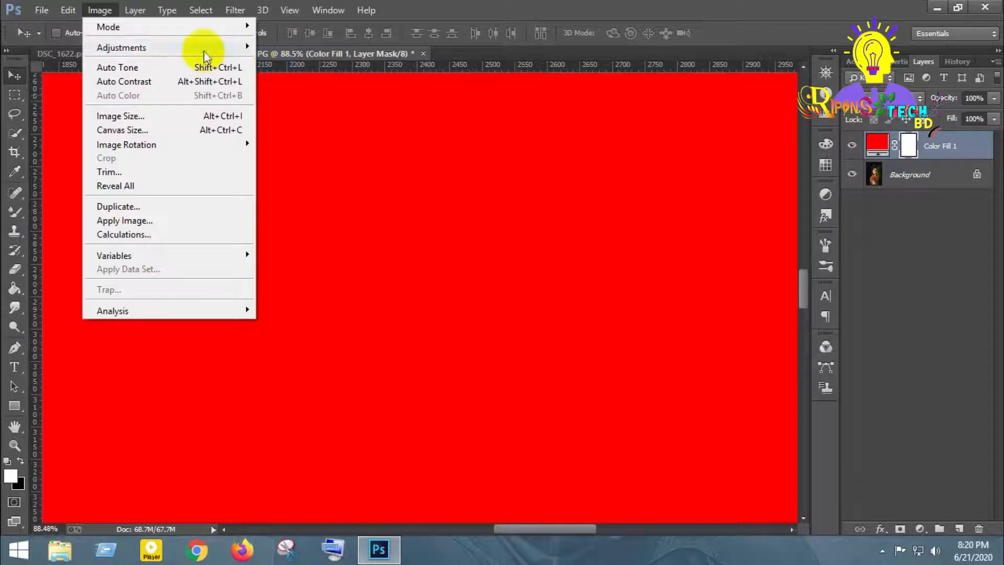
{"action": "mouse_move", "coordinate": [199, 47]}
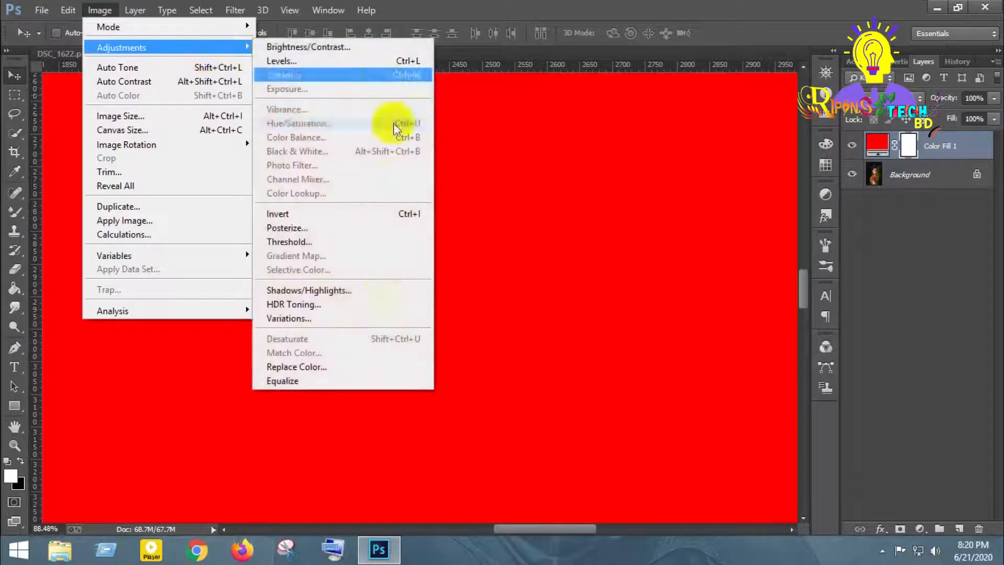
{"action": "left_click", "coordinate": [309, 209]}
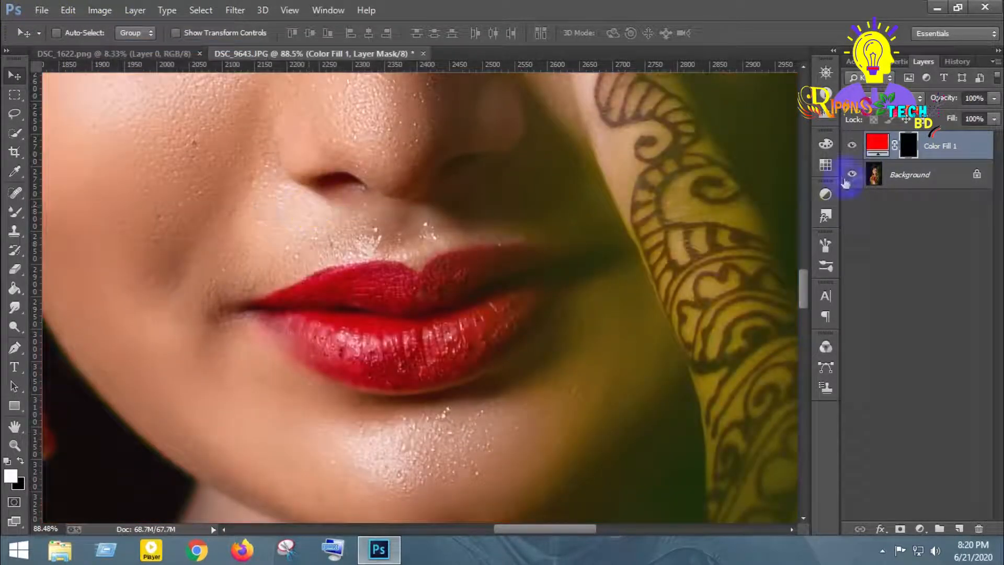
Step: Paint white over the upper and lower lips on the Color Fill 1 mask with the Brush tool to reveal the red
{"action": "left_click", "coordinate": [15, 212]}
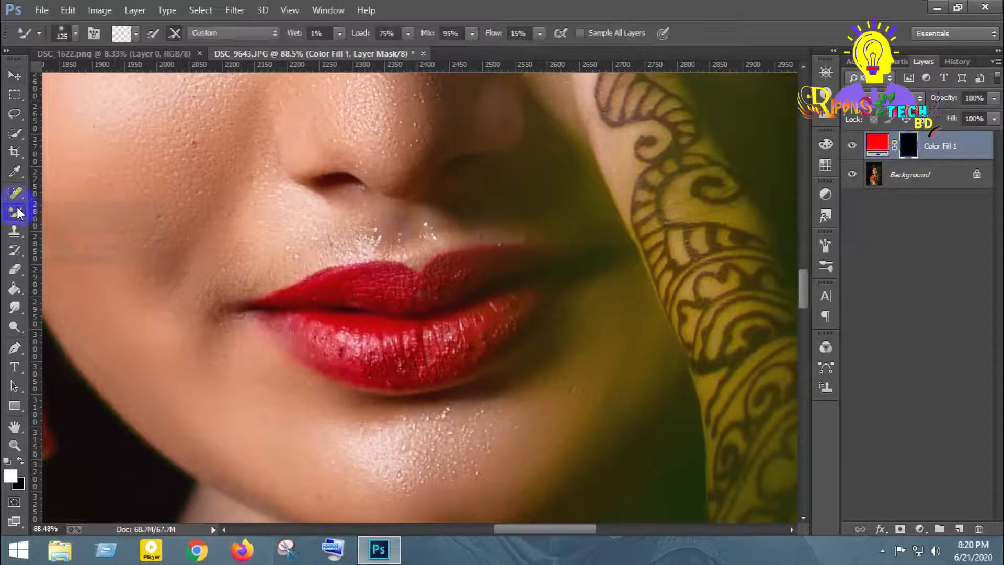
{"action": "right_click", "coordinate": [15, 211]}
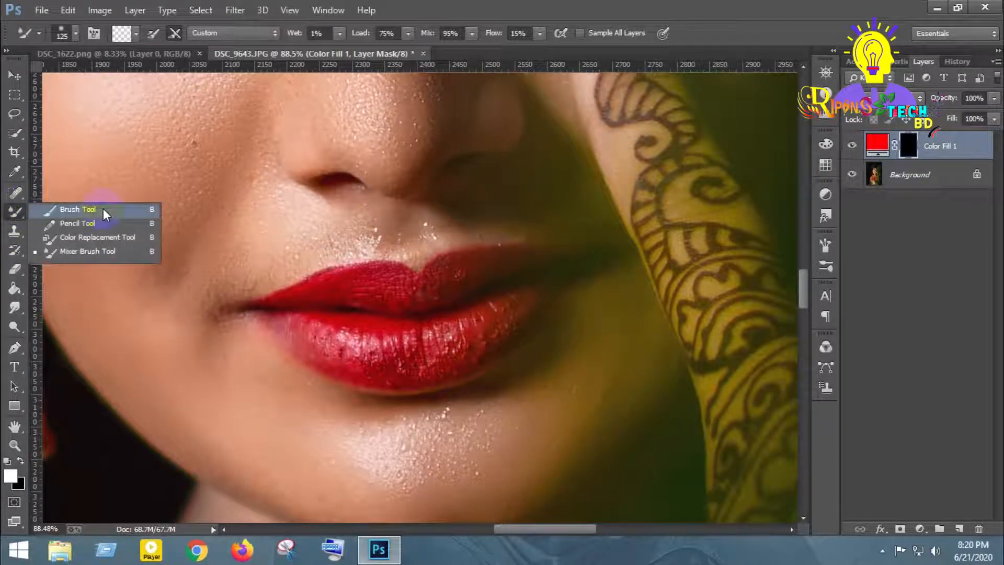
{"action": "left_click", "coordinate": [102, 208]}
{"action": "mouse_move", "coordinate": [408, 284]}
{"action": "left_mouse_down"}
{"action": "mouse_move", "coordinate": [448, 285]}
{"action": "mouse_move", "coordinate": [470, 321]}
{"action": "mouse_move", "coordinate": [534, 292]}
{"action": "mouse_move", "coordinate": [495, 337]}
{"action": "mouse_move", "coordinate": [454, 359]}
{"action": "mouse_move", "coordinate": [374, 370]}
{"action": "mouse_move", "coordinate": [419, 369]}
{"action": "mouse_move", "coordinate": [439, 363]}
{"action": "mouse_move", "coordinate": [342, 368]}
{"action": "mouse_move", "coordinate": [307, 356]}
{"action": "mouse_move", "coordinate": [255, 314]}
{"action": "mouse_move", "coordinate": [342, 341]}
{"action": "mouse_move", "coordinate": [308, 340]}
{"action": "mouse_move", "coordinate": [402, 345]}
{"action": "mouse_move", "coordinate": [512, 308]}
{"action": "mouse_move", "coordinate": [430, 335]}
{"action": "mouse_move", "coordinate": [354, 340]}
{"action": "mouse_move", "coordinate": [359, 353]}
{"action": "mouse_move", "coordinate": [287, 324]}
{"action": "mouse_move", "coordinate": [408, 344]}
{"action": "mouse_move", "coordinate": [464, 336]}
{"action": "mouse_move", "coordinate": [536, 290]}
{"action": "mouse_move", "coordinate": [531, 296]}
{"action": "mouse_move", "coordinate": [552, 261]}
{"action": "mouse_move", "coordinate": [467, 263]}
{"action": "mouse_move", "coordinate": [407, 295]}
{"action": "mouse_move", "coordinate": [385, 295]}
{"action": "mouse_move", "coordinate": [416, 287]}
{"action": "mouse_move", "coordinate": [407, 282]}
{"action": "mouse_move", "coordinate": [361, 278]}
{"action": "mouse_move", "coordinate": [267, 303]}
{"action": "mouse_move", "coordinate": [376, 287]}
{"action": "mouse_move", "coordinate": [332, 287]}
{"action": "mouse_move", "coordinate": [401, 293]}
{"action": "mouse_move", "coordinate": [390, 296]}
{"action": "mouse_move", "coordinate": [524, 264]}
{"action": "mouse_move", "coordinate": [466, 260]}
{"action": "mouse_move", "coordinate": [429, 264]}
{"action": "mouse_move", "coordinate": [408, 281]}
{"action": "mouse_move", "coordinate": [378, 274]}
{"action": "mouse_move", "coordinate": [290, 293]}
{"action": "left_mouse_up"}
{"action": "key", "text": "bracketleft"}
{"action": "key", "text": "bracketleft"}
{"action": "key", "text": "bracketleft"}
{"action": "key", "text": "bracketleft"}
{"action": "key", "text": "bracketleft"}
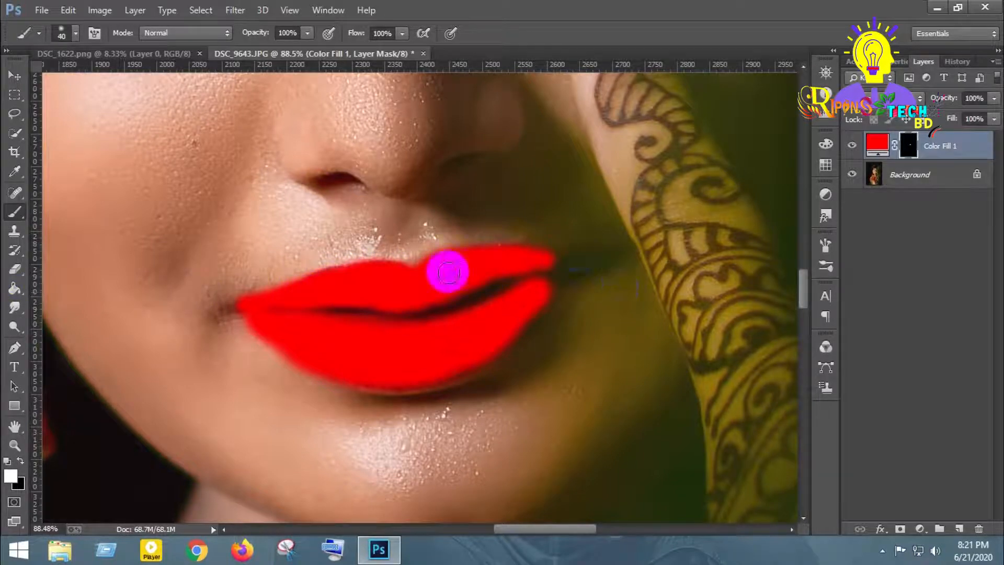
Step: Erase the excess red at the mouth corners, between the lips and around the lip edges with a resized Eraser on the mask
{"action": "left_click", "coordinate": [14, 268]}
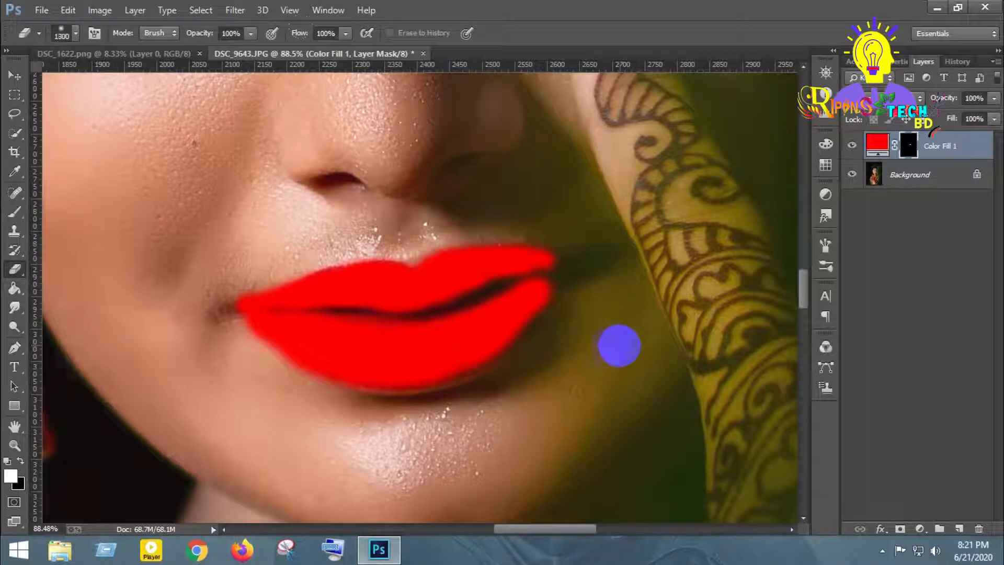
{"action": "key", "text": "bracketleft"}
{"action": "key", "text": "bracketleft"}
{"action": "key", "text": "bracketleft"}
{"action": "key", "text": "bracketleft"}
{"action": "key", "text": "bracketleft"}
{"action": "key", "text": "bracketleft"}
{"action": "key", "text": "bracketleft"}
{"action": "key", "text": "bracketleft"}
{"action": "key", "text": "bracketleft"}
{"action": "key", "text": "bracketleft"}
{"action": "key", "text": "bracketleft"}
{"action": "key", "text": "bracketleft"}
{"action": "key", "text": "bracketleft"}
{"action": "key", "text": "bracketleft"}
{"action": "key", "text": "bracketleft"}
{"action": "key", "text": "bracketleft"}
{"action": "key", "text": "bracketright"}
{"action": "key", "text": "bracketright"}
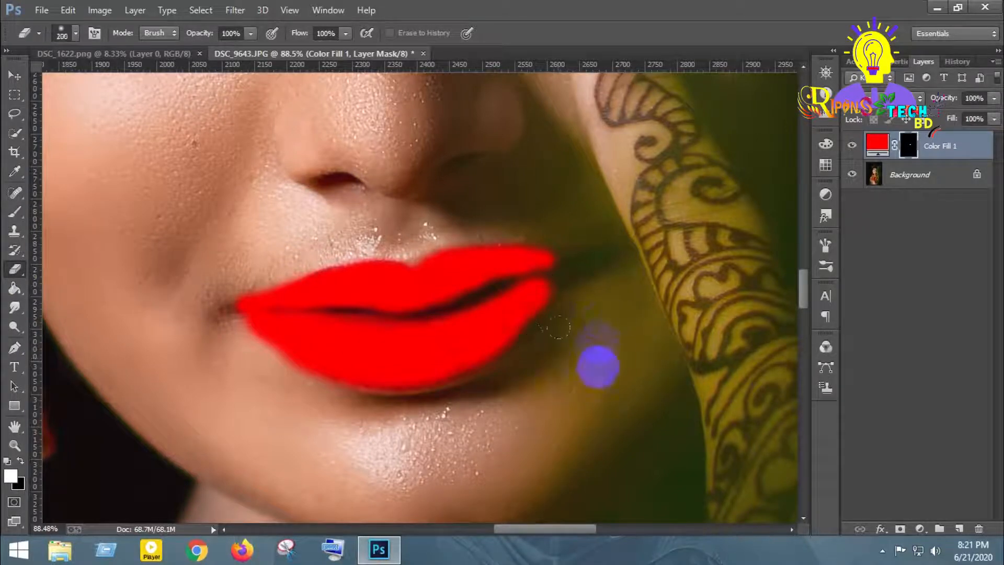
{"action": "key", "text": "bracketleft"}
{"action": "key", "text": "bracketleft"}
{"action": "key", "text": "bracketleft"}
{"action": "key", "text": "bracketleft"}
{"action": "key", "text": "bracketleft"}
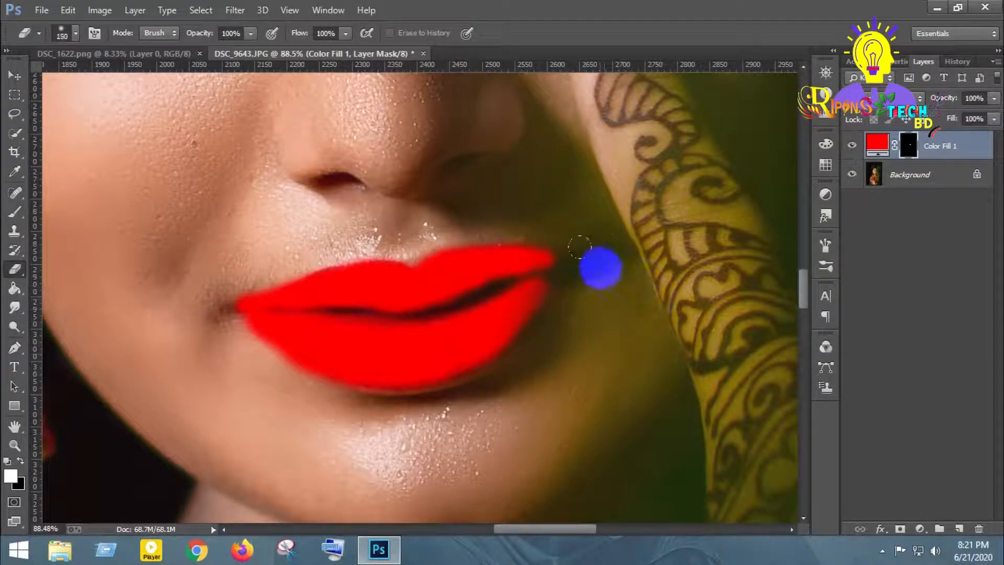
{"action": "key", "text": "bracketleft"}
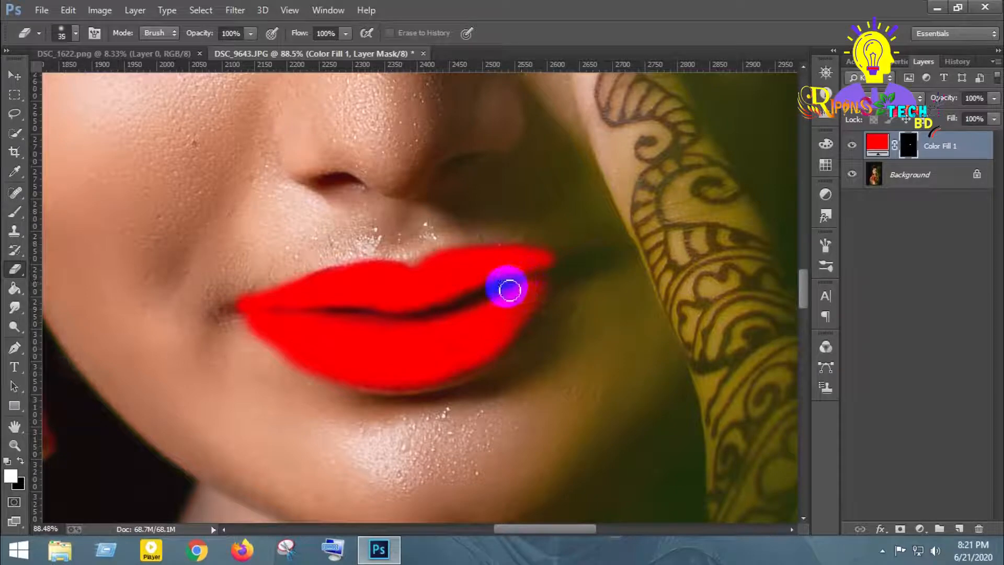
{"action": "mouse_move", "coordinate": [516, 288]}
{"action": "left_mouse_down"}
{"action": "mouse_move", "coordinate": [562, 271]}
{"action": "mouse_move", "coordinate": [488, 297]}
{"action": "left_mouse_up"}
{"action": "key", "text": "bracketright"}
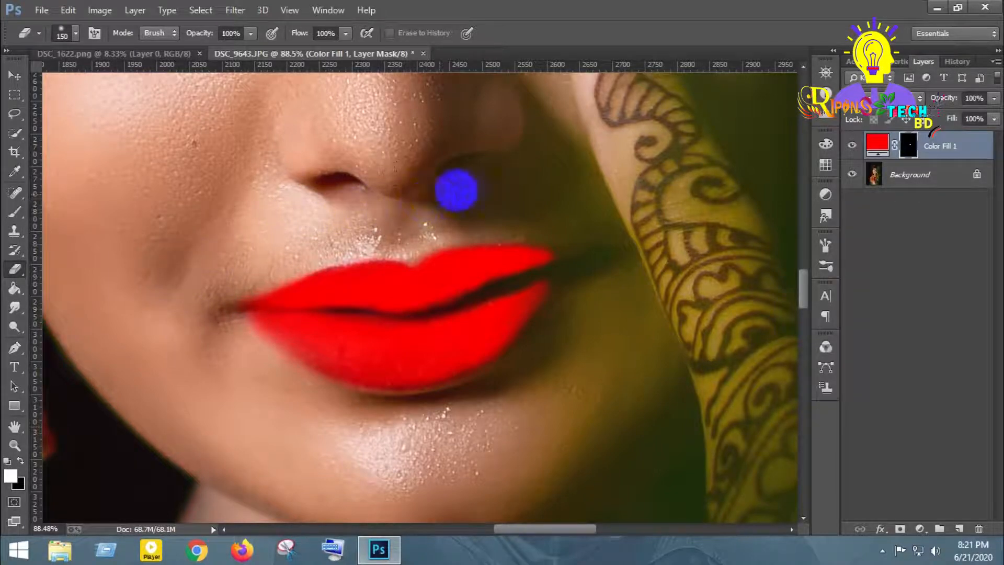
Step: Try to erase more red along the dark line between the lips with a size 35 eraser
{"action": "key", "text": "bracketleft"}
{"action": "key", "text": "bracketleft"}
{"action": "key", "text": "bracketleft"}
{"action": "key", "text": "bracketleft"}
{"action": "key", "text": "bracketleft"}
{"action": "key", "text": "bracketleft"}
{"action": "key", "text": "bracketleft"}
{"action": "key", "text": "bracketleft"}
{"action": "key", "text": "bracketleft"}
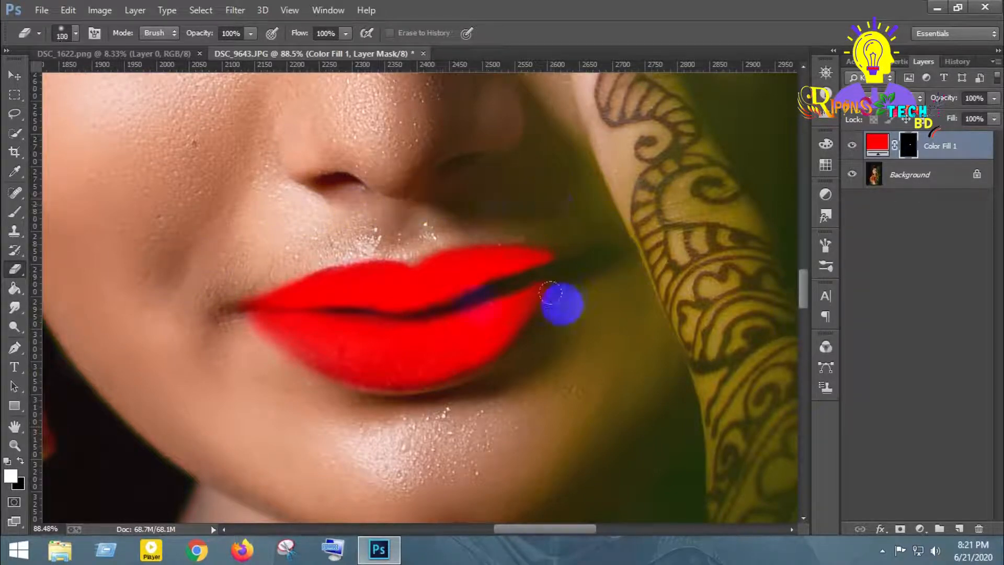
{"action": "mouse_move", "coordinate": [482, 296]}
{"action": "left_mouse_down"}
{"action": "mouse_move", "coordinate": [418, 313]}
{"action": "mouse_move", "coordinate": [253, 318]}
{"action": "left_mouse_up"}
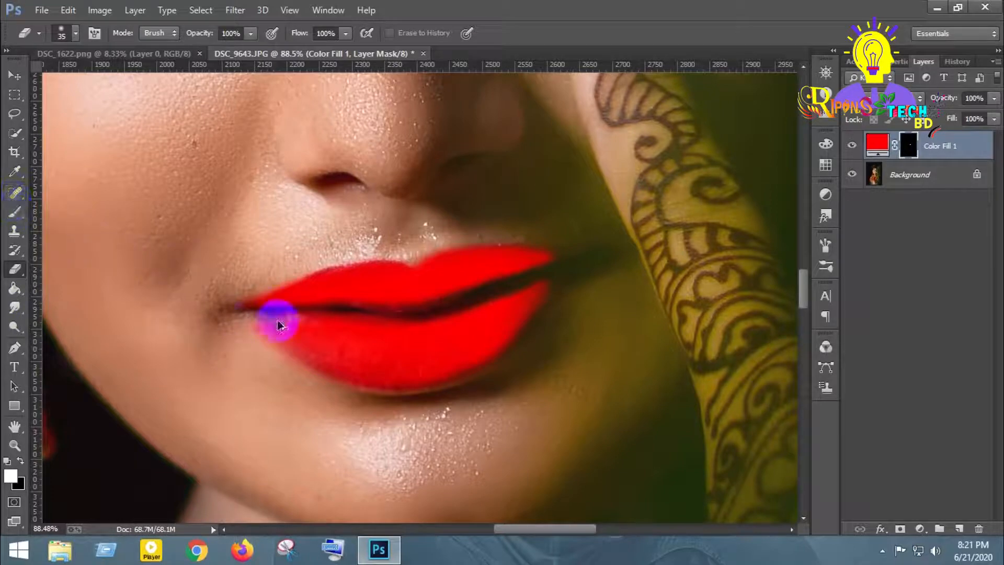
Step: Undo the last eraser stroke on the Color Fill 1 mask
{"action": "left_click", "coordinate": [956, 61]}
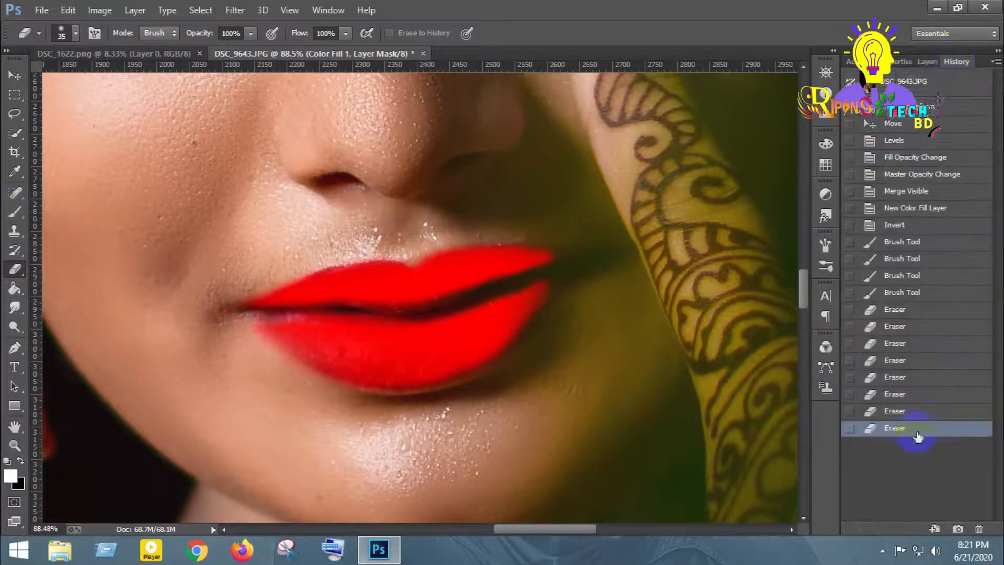
{"action": "left_click", "coordinate": [894, 411]}
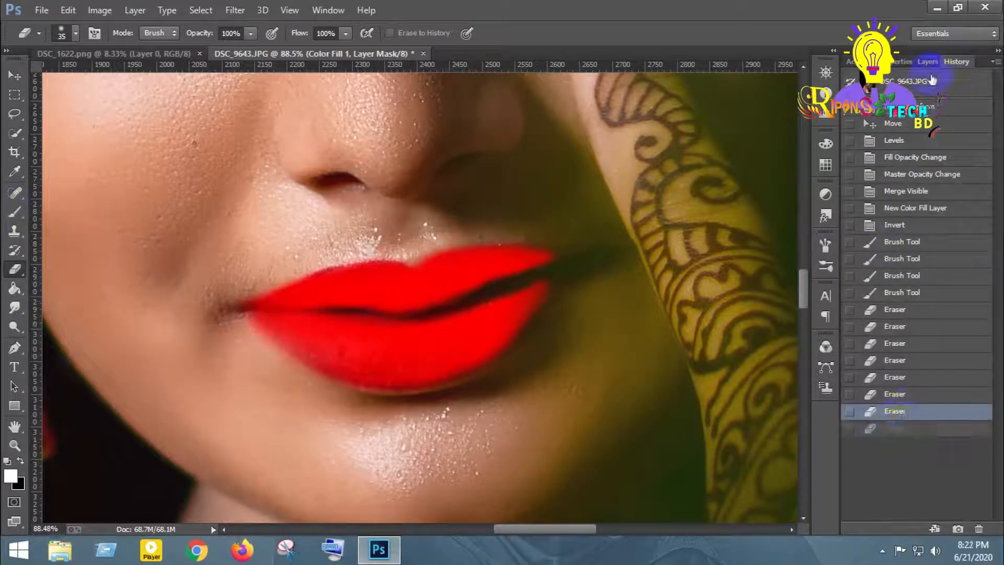
{"action": "left_click", "coordinate": [924, 62]}
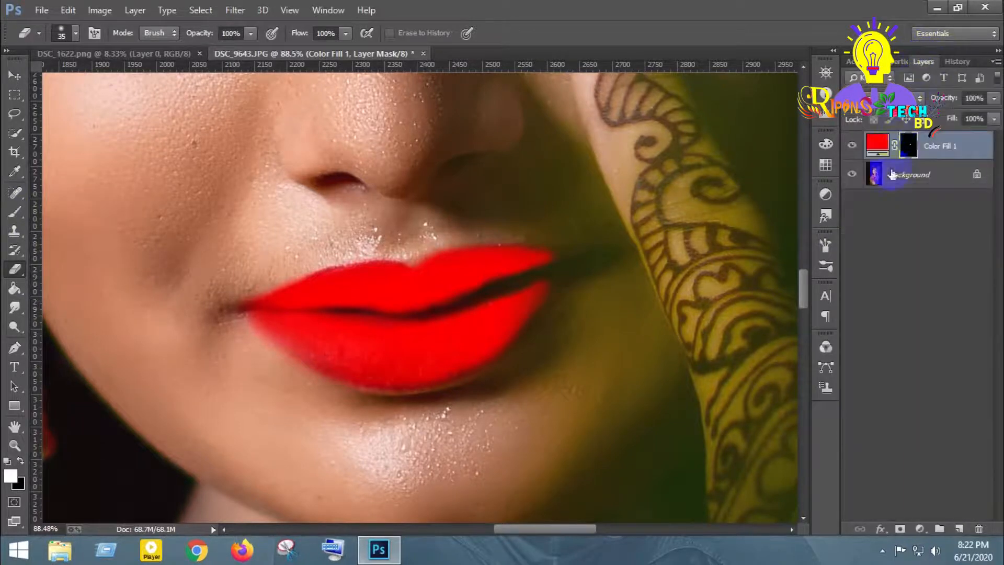
Step: Try the Dissolve blending mode on the Color Fill 1 layer
{"action": "left_click", "coordinate": [884, 98]}
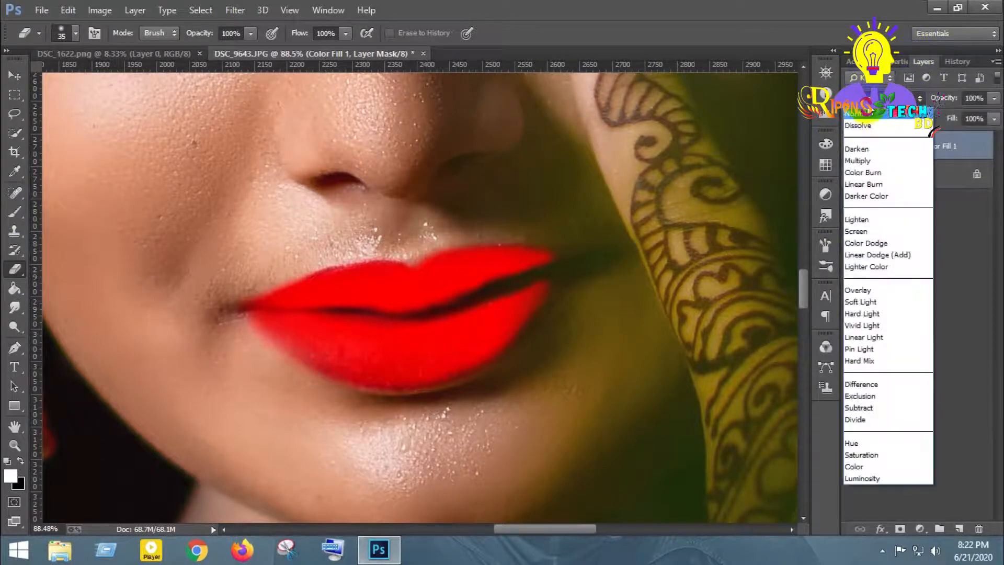
{"action": "left_click", "coordinate": [877, 113]}
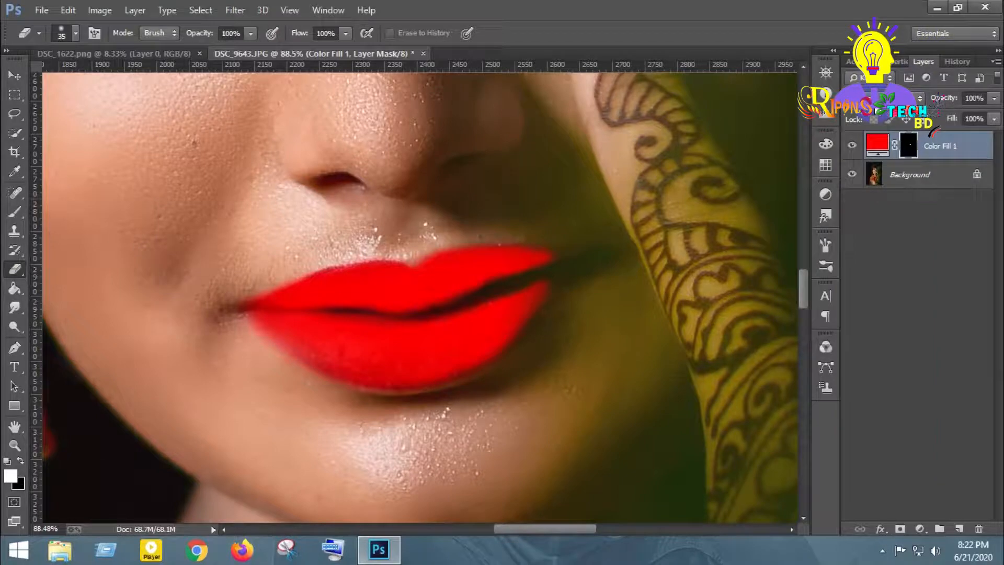
{"action": "left_click", "coordinate": [883, 98]}
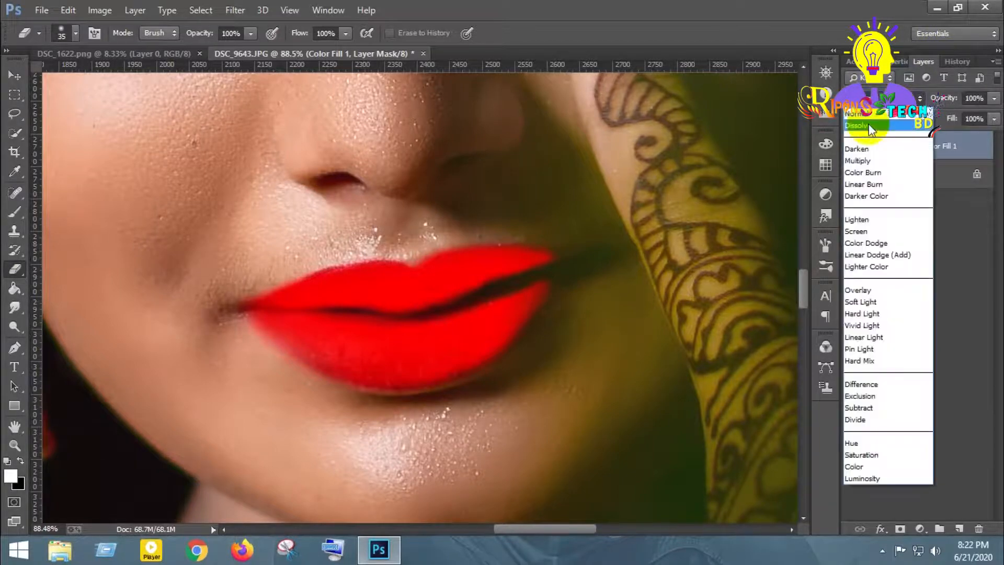
{"action": "left_click", "coordinate": [872, 120]}
{"action": "left_click", "coordinate": [883, 97]}
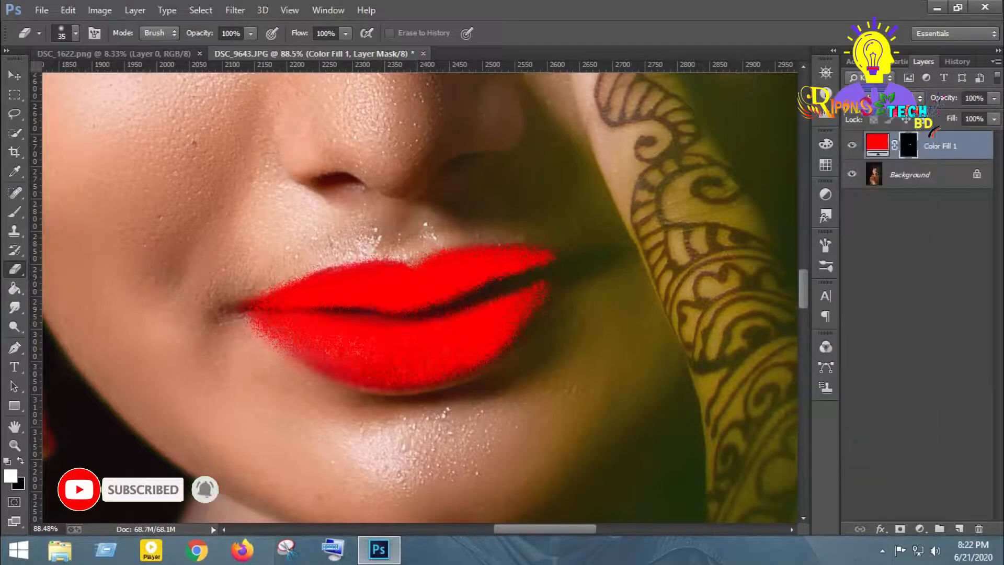
{"action": "left_click", "coordinate": [872, 115]}
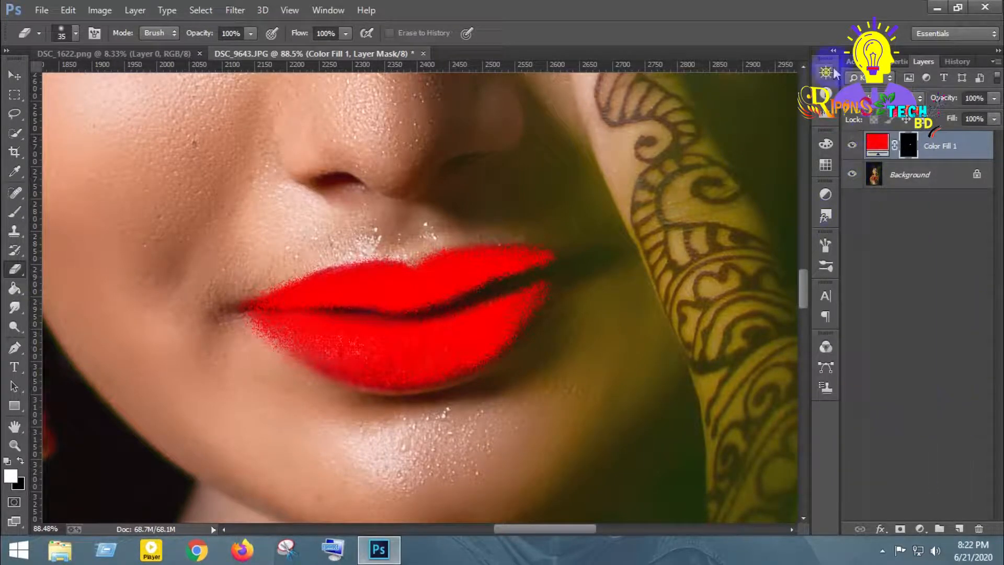
Step: Cycle the Color Fill 1 layer through further blending modes until the lip texture shows through the red
{"action": "left_click", "coordinate": [883, 97]}
{"action": "left_click", "coordinate": [868, 115]}
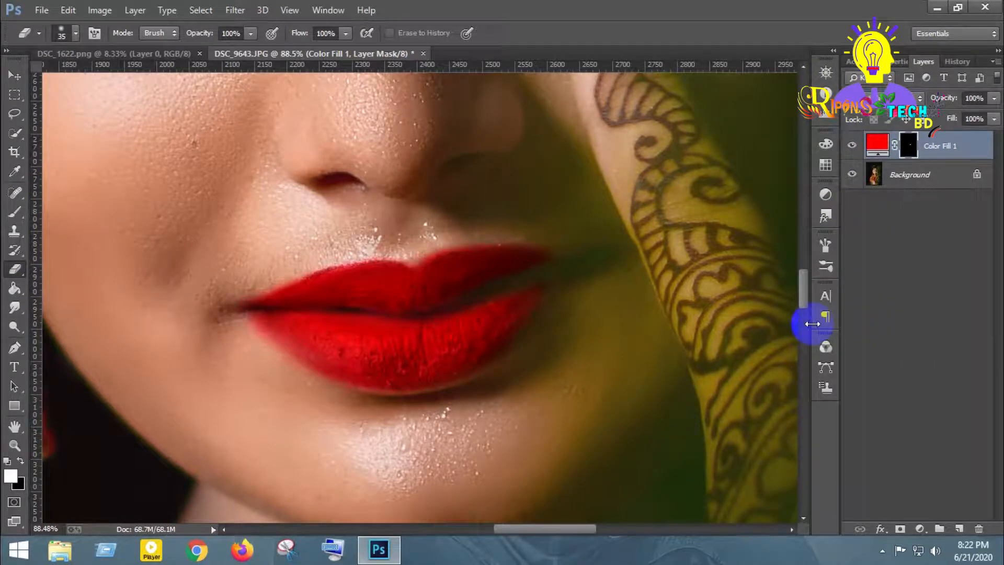
{"action": "key", "text": "Down"}
{"action": "key", "text": "Down"}
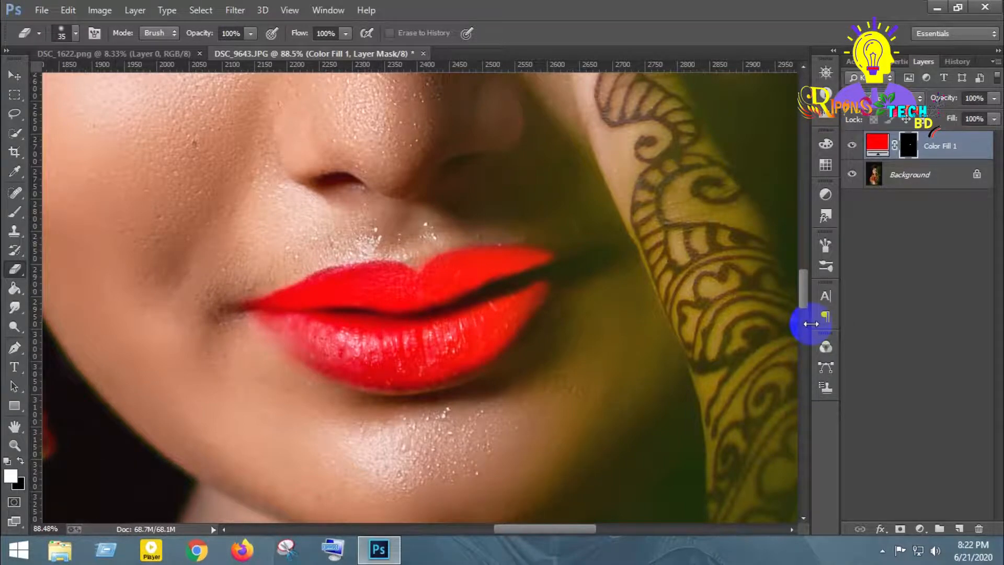
{"action": "key", "text": "Down"}
{"action": "key", "text": "Down"}
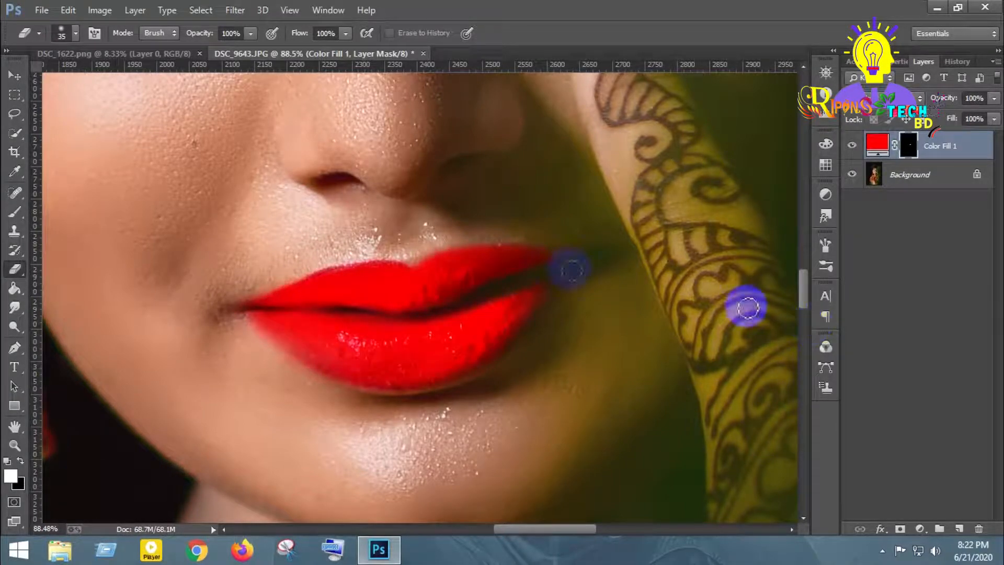
Step: Examine the recolored lips both close up and in the full portrait
{"action": "key", "text": "v"}
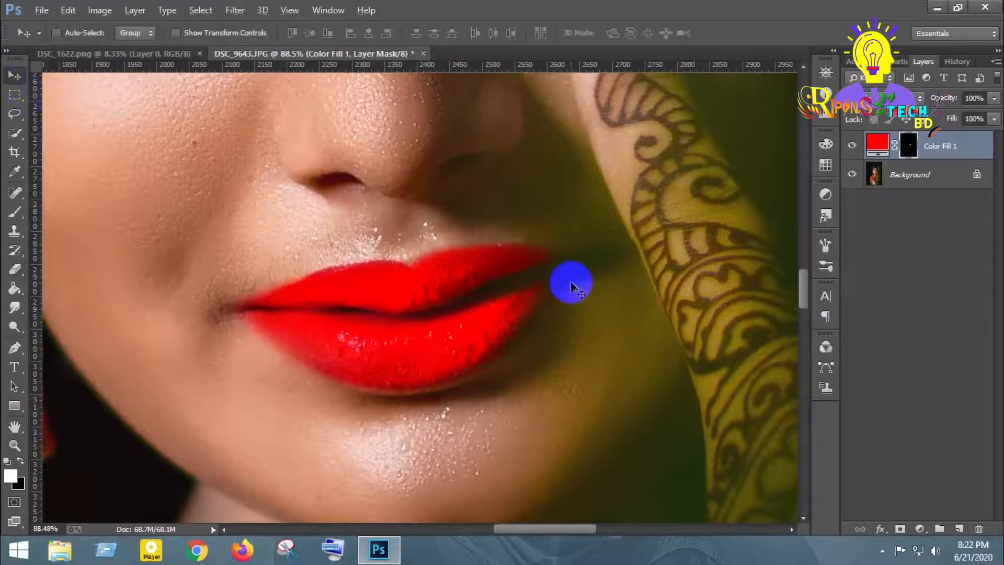
{"action": "scroll", "coordinate": [571, 282], "scroll_direction": "down", "scroll_amount": 5}
{"action": "scroll", "coordinate": [599, 291], "scroll_direction": "down", "scroll_amount": 3}
{"action": "scroll", "coordinate": [448, 282], "scroll_direction": "up", "scroll_amount": 10}
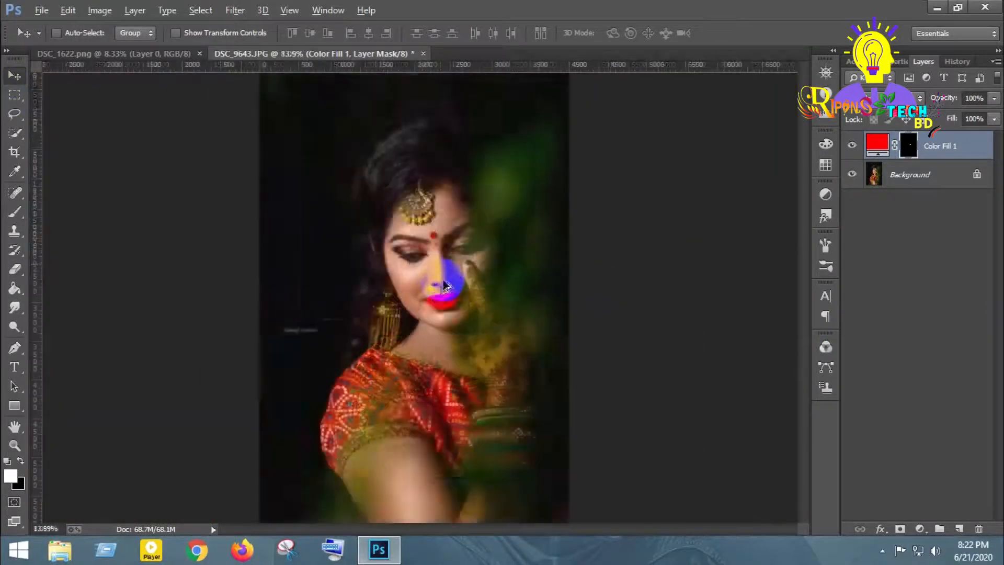
{"action": "scroll", "coordinate": [628, 290], "scroll_direction": "down", "scroll_amount": 6}
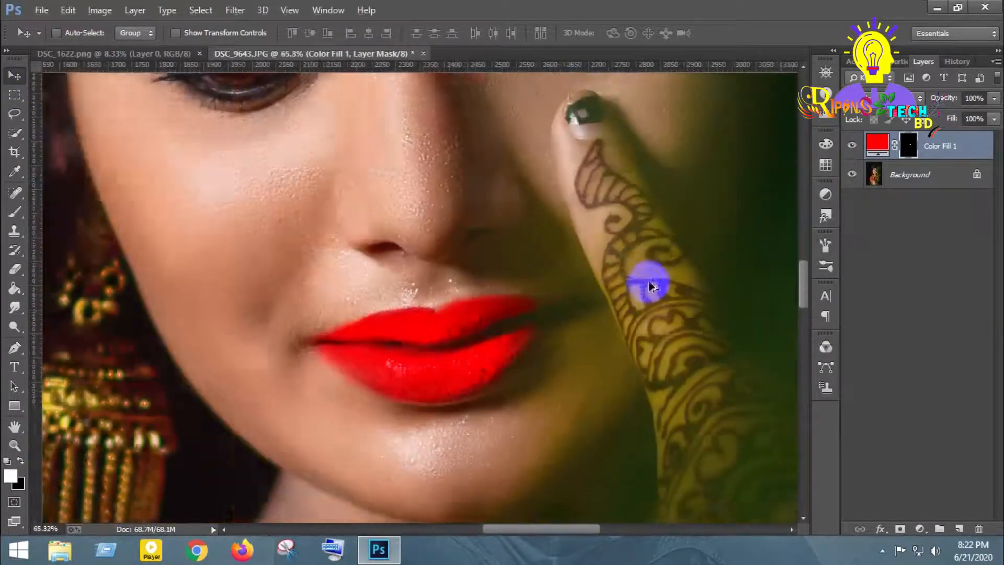
{"action": "scroll", "coordinate": [666, 274], "scroll_direction": "down", "scroll_amount": 3}
{"action": "scroll", "coordinate": [664, 271], "scroll_direction": "up", "scroll_amount": 1}
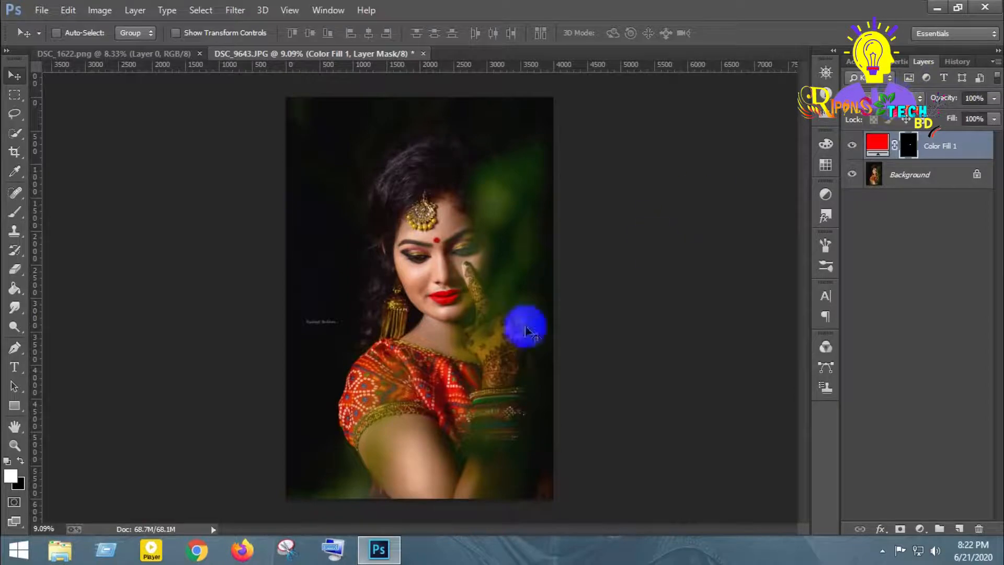
{"action": "scroll", "coordinate": [453, 298], "scroll_direction": "up", "scroll_amount": 6}
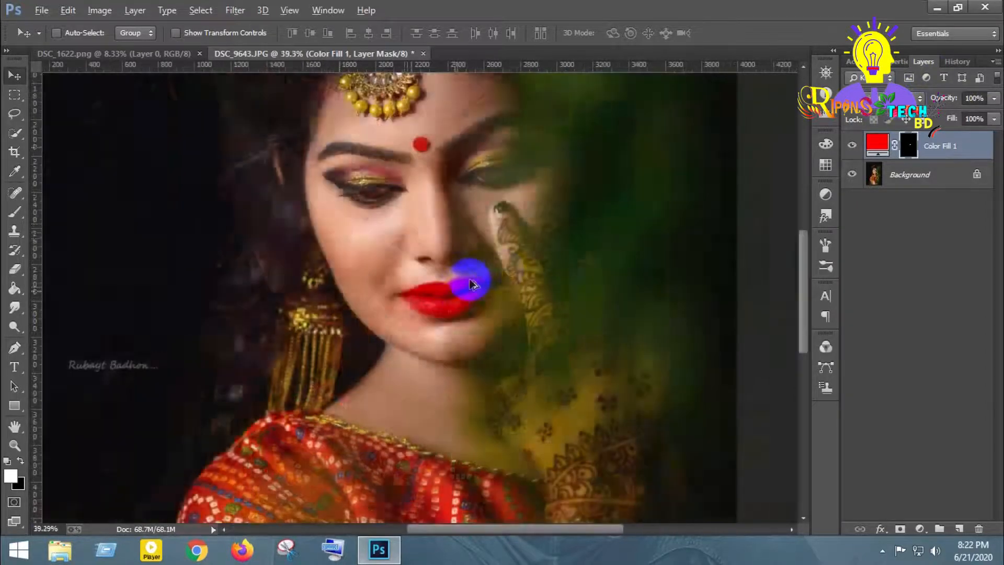
{"action": "scroll", "coordinate": [423, 349], "scroll_direction": "up", "scroll_amount": 1}
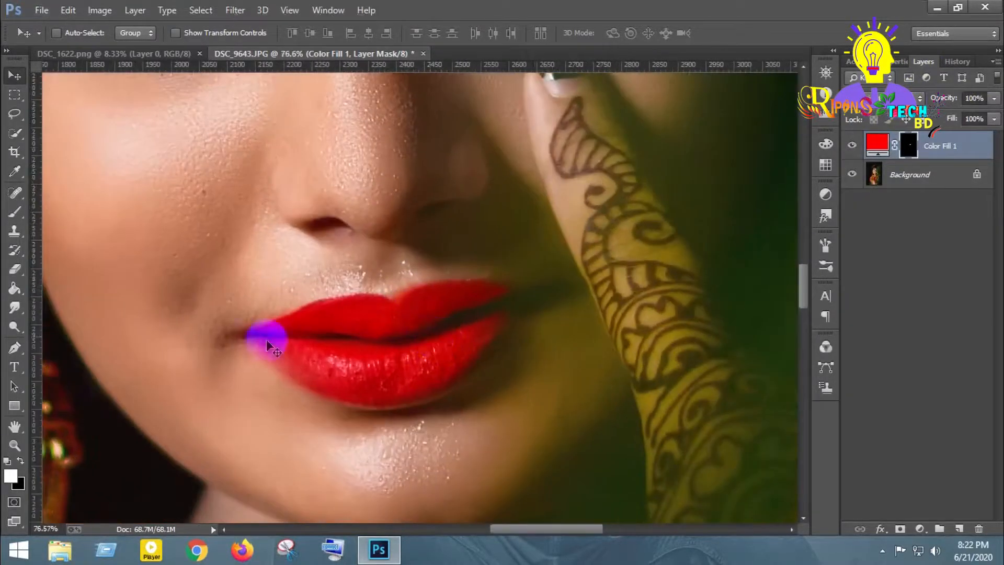
Step: Soften the red at the outer lip corner beside the hand with a size 60 eraser on the mask, and check the portrait
{"action": "left_click", "coordinate": [15, 270]}
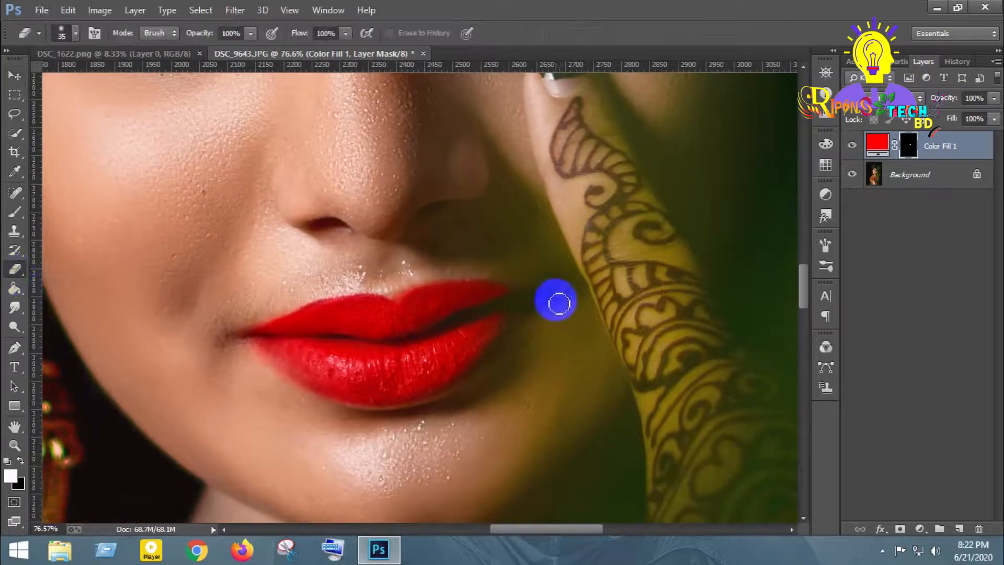
{"action": "key", "text": "bracketright"}
{"action": "key", "text": "bracketright"}
{"action": "key", "text": "bracketright"}
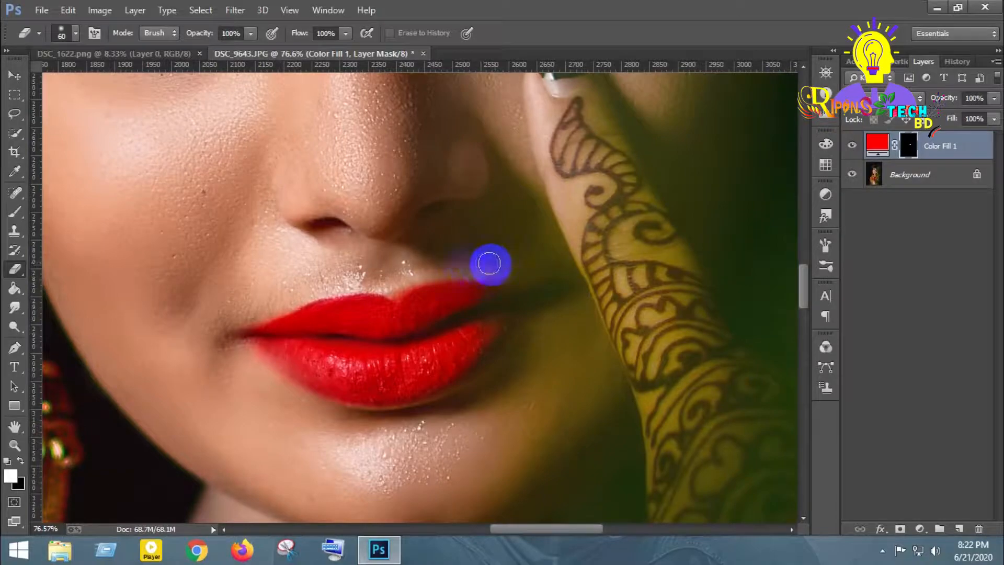
{"action": "scroll", "coordinate": [578, 269], "scroll_direction": "down", "scroll_amount": 5}
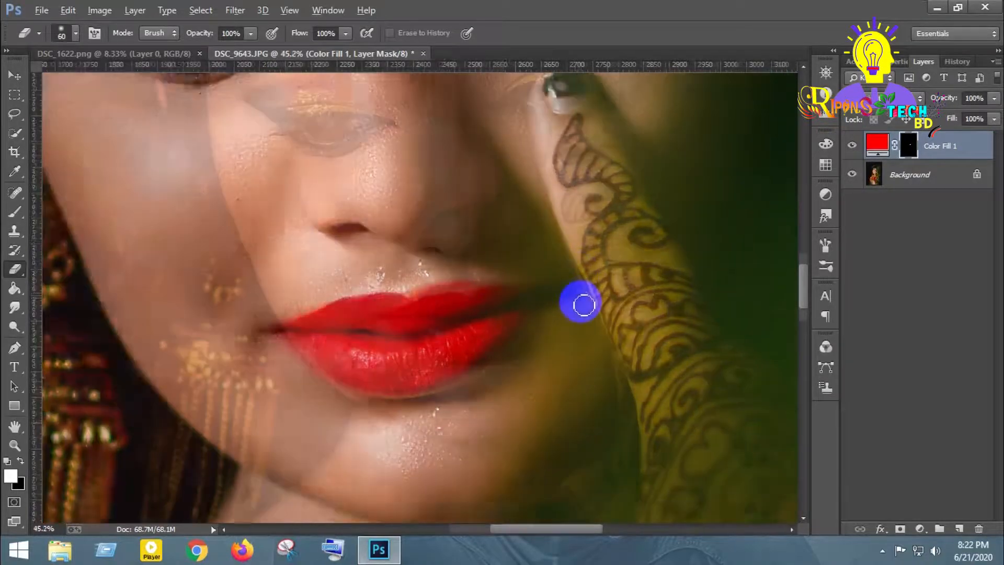
{"action": "scroll", "coordinate": [626, 325], "scroll_direction": "down", "scroll_amount": 3}
{"action": "scroll", "coordinate": [621, 328], "scroll_direction": "up", "scroll_amount": 6}
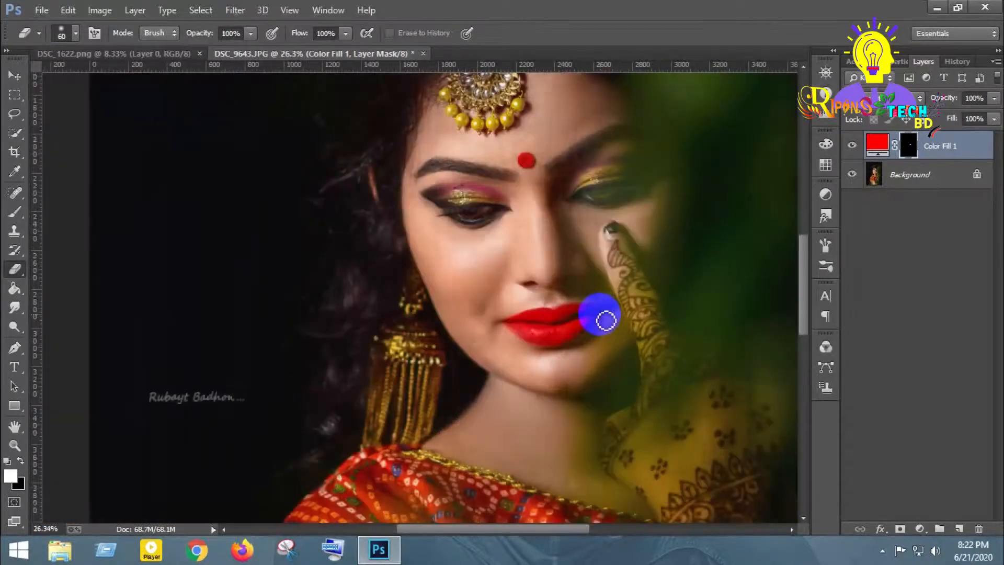
{"action": "scroll", "coordinate": [599, 314], "scroll_direction": "up", "scroll_amount": 4}
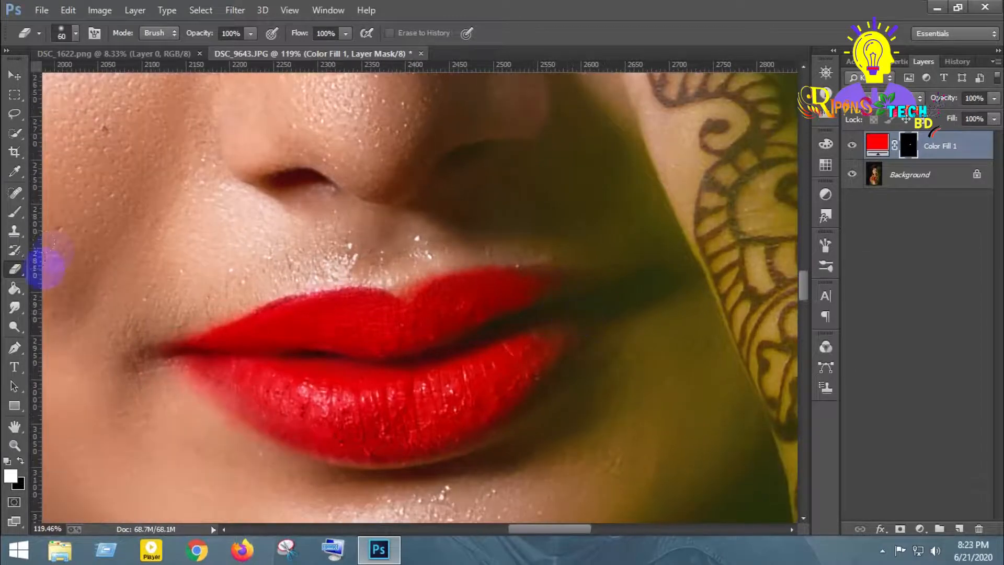
Step: Extend the red into the shadowed lip corner beside the hand on the Color Fill 1 mask with a size 45 brush
{"action": "left_click", "coordinate": [14, 214]}
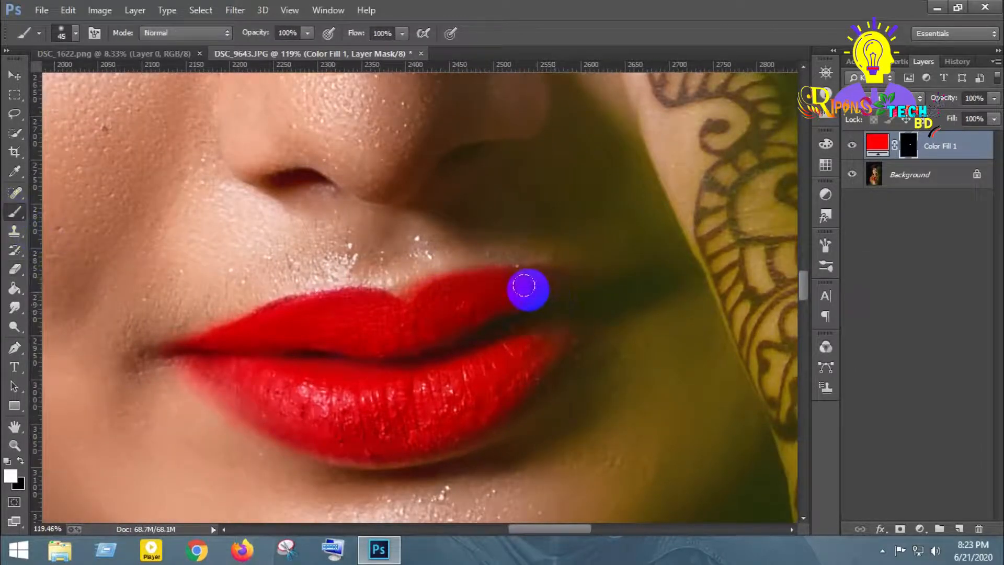
{"action": "mouse_move", "coordinate": [520, 282]}
{"action": "left_mouse_down"}
{"action": "mouse_move", "coordinate": [616, 276]}
{"action": "mouse_move", "coordinate": [495, 292]}
{"action": "mouse_move", "coordinate": [425, 331]}
{"action": "mouse_move", "coordinate": [393, 331]}
{"action": "mouse_move", "coordinate": [522, 328]}
{"action": "mouse_move", "coordinate": [538, 352]}
{"action": "mouse_move", "coordinate": [592, 315]}
{"action": "mouse_move", "coordinate": [502, 392]}
{"action": "mouse_move", "coordinate": [196, 347]}
{"action": "left_mouse_up"}
Step: Erase the excess red around the lip corner beside the hand on the mask, reducing the eraser to size 20
{"action": "left_click", "coordinate": [15, 309]}
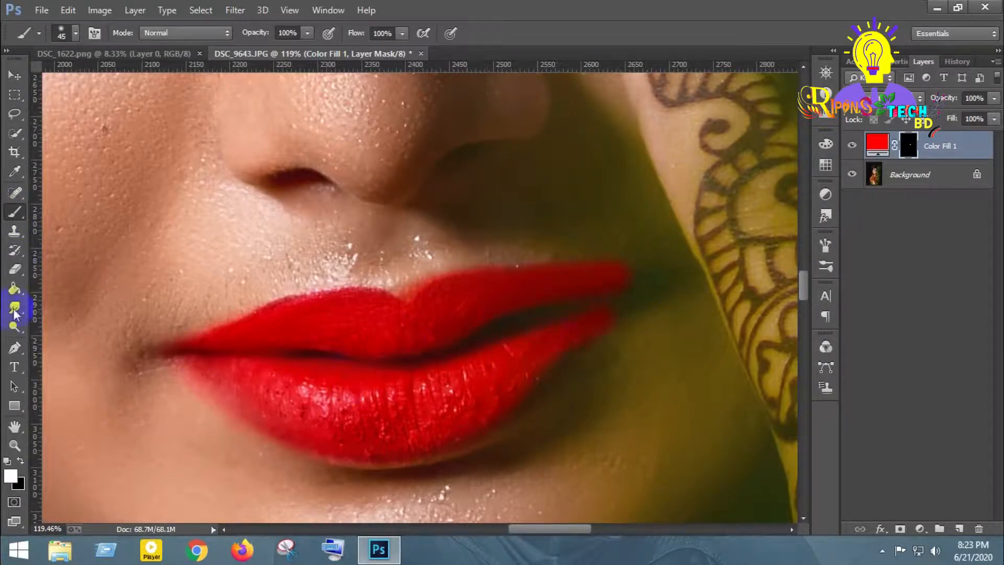
{"action": "left_click", "coordinate": [16, 270]}
{"action": "mouse_move", "coordinate": [632, 237]}
{"action": "left_mouse_down"}
{"action": "mouse_move", "coordinate": [607, 199]}
{"action": "mouse_move", "coordinate": [459, 200]}
{"action": "mouse_move", "coordinate": [589, 195]}
{"action": "mouse_move", "coordinate": [542, 198]}
{"action": "mouse_move", "coordinate": [600, 211]}
{"action": "mouse_move", "coordinate": [528, 200]}
{"action": "mouse_move", "coordinate": [611, 210]}
{"action": "mouse_move", "coordinate": [460, 211]}
{"action": "mouse_move", "coordinate": [589, 213]}
{"action": "mouse_move", "coordinate": [640, 243]}
{"action": "mouse_move", "coordinate": [668, 280]}
{"action": "mouse_move", "coordinate": [627, 334]}
{"action": "mouse_move", "coordinate": [580, 361]}
{"action": "mouse_move", "coordinate": [623, 302]}
{"action": "mouse_move", "coordinate": [607, 304]}
{"action": "mouse_move", "coordinate": [628, 283]}
{"action": "mouse_move", "coordinate": [616, 269]}
{"action": "mouse_move", "coordinate": [633, 275]}
{"action": "mouse_move", "coordinate": [611, 296]}
{"action": "mouse_move", "coordinate": [619, 300]}
{"action": "mouse_move", "coordinate": [548, 316]}
{"action": "mouse_move", "coordinate": [648, 290]}
{"action": "mouse_move", "coordinate": [651, 308]}
{"action": "mouse_move", "coordinate": [606, 354]}
{"action": "mouse_move", "coordinate": [625, 330]}
{"action": "left_mouse_up"}
{"action": "key", "text": "bracketleft"}
{"action": "key", "text": "bracketleft"}
{"action": "key", "text": "bracketleft"}
{"action": "key", "text": "bracketleft"}
{"action": "key", "text": "bracketleft"}
{"action": "key", "text": "bracketleft"}
{"action": "scroll", "coordinate": [624, 330], "scroll_direction": "down", "scroll_amount": 5}
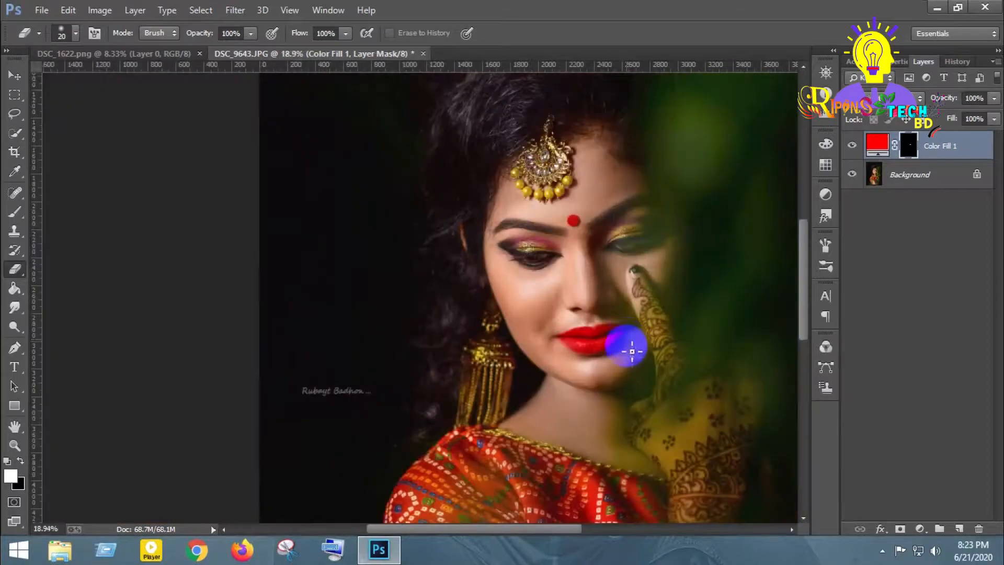
Step: Touch up the red along the lower lip's edges on the mask with the size 45 brush, and check the full portrait
{"action": "scroll", "coordinate": [634, 358], "scroll_direction": "up", "scroll_amount": 6}
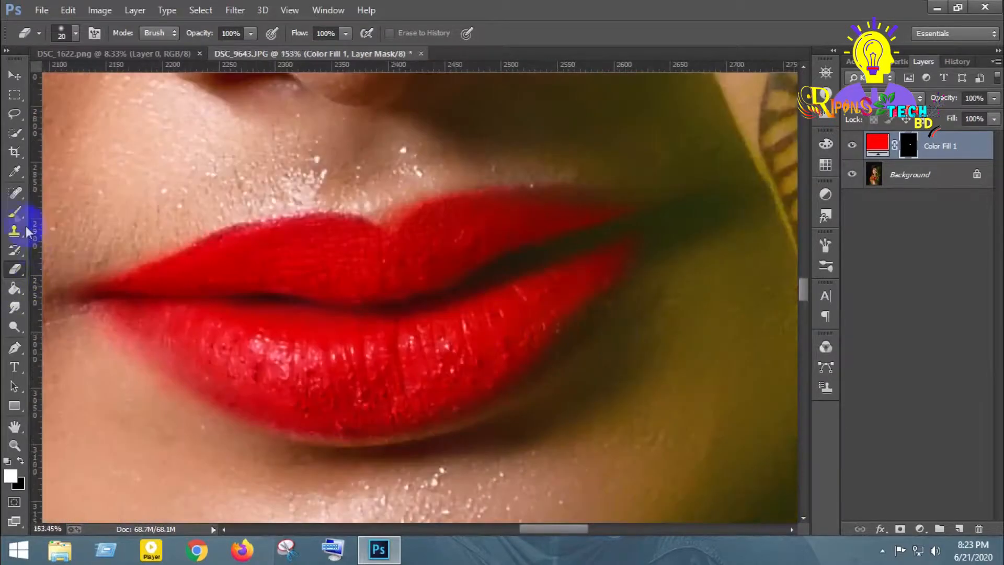
{"action": "left_click", "coordinate": [15, 211]}
{"action": "mouse_move", "coordinate": [535, 293]}
{"action": "left_mouse_down"}
{"action": "mouse_move", "coordinate": [591, 291]}
{"action": "mouse_move", "coordinate": [505, 351]}
{"action": "left_mouse_up"}
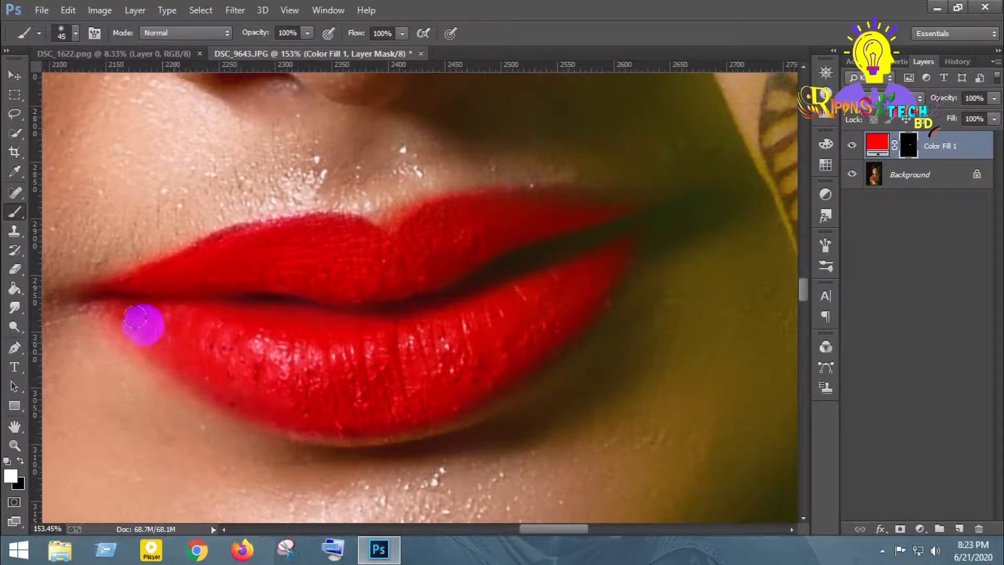
{"action": "scroll", "coordinate": [516, 381], "scroll_direction": "down", "scroll_amount": 10}
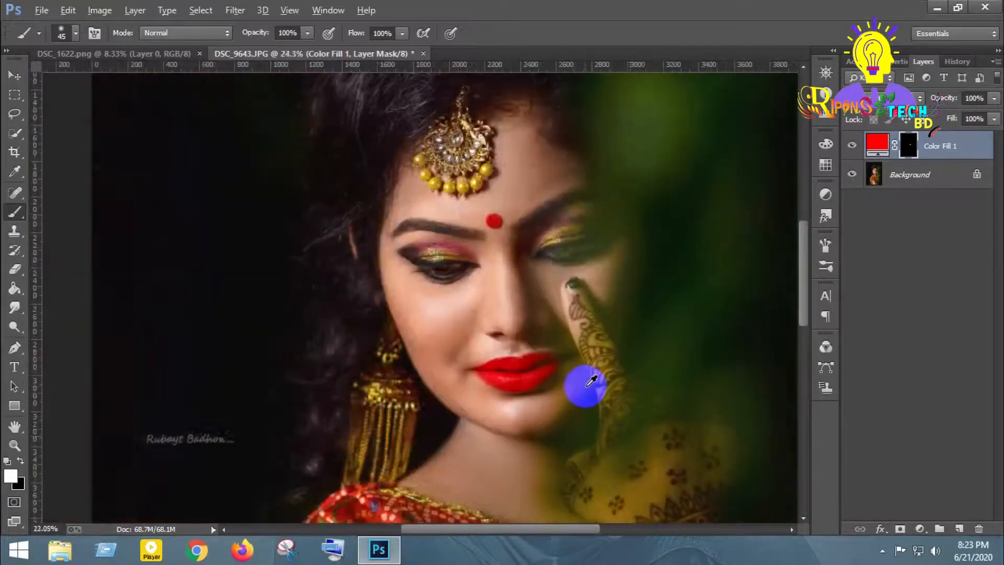
{"action": "scroll", "coordinate": [523, 381], "scroll_direction": "up", "scroll_amount": 2}
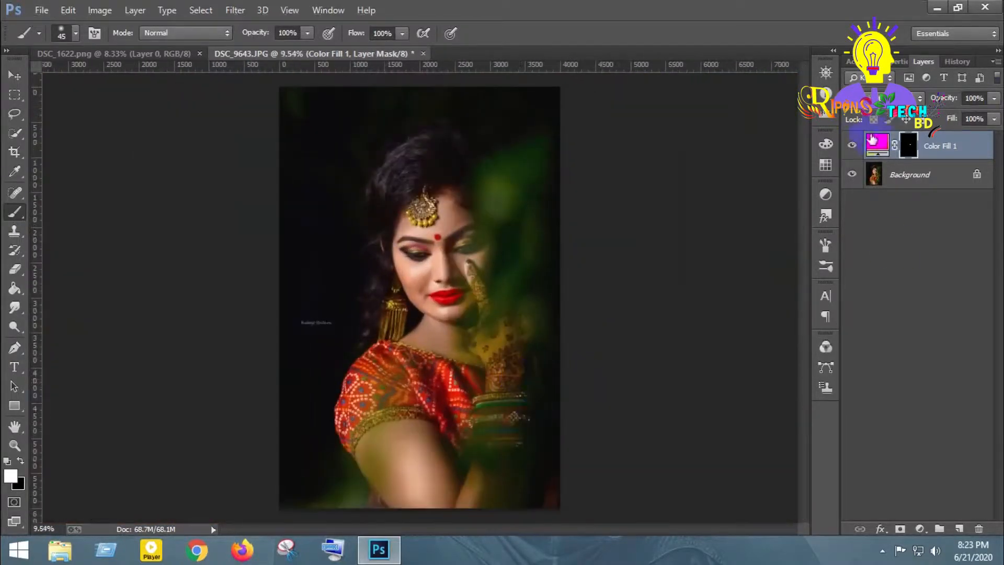
Step: Reduce the Color Fill 1 layer to 67% opacity and 70% fill, comparing the portrait with the layer hidden and shown
{"action": "left_click", "coordinate": [853, 147]}
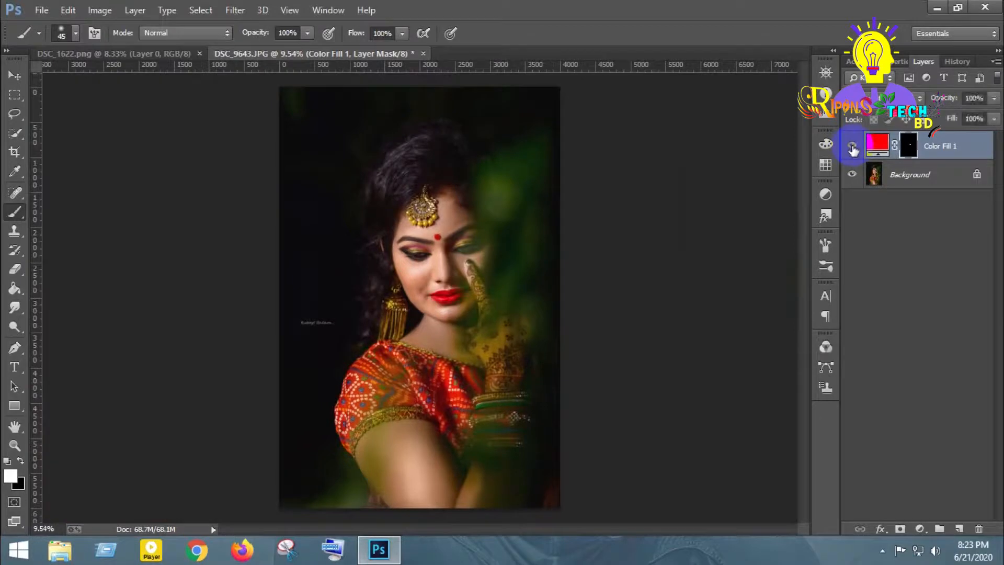
{"action": "left_click", "coordinate": [993, 120]}
{"action": "left_click_drag", "start_coordinate": [995, 103], "coordinate": [993, 108]}
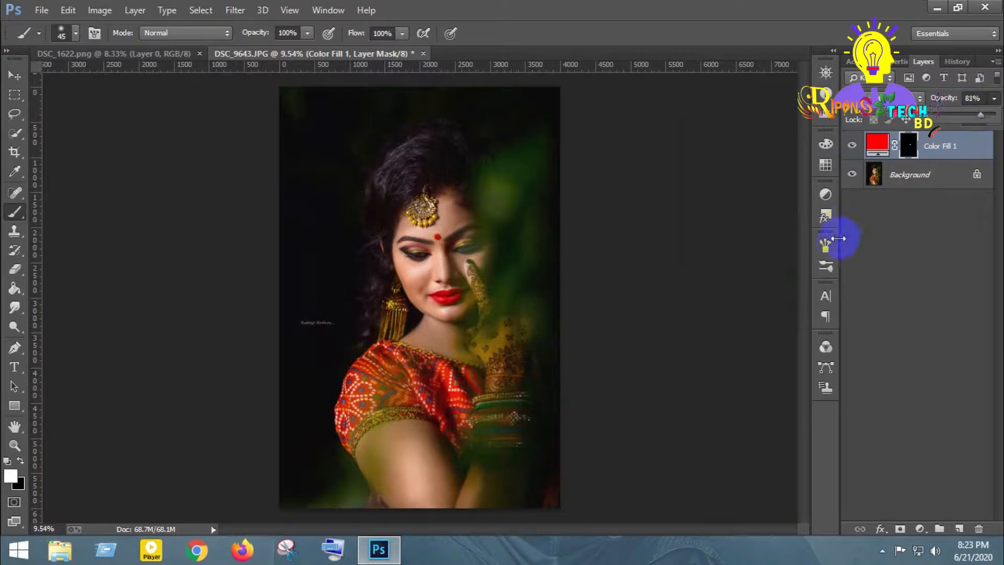
{"action": "left_click", "coordinate": [851, 148]}
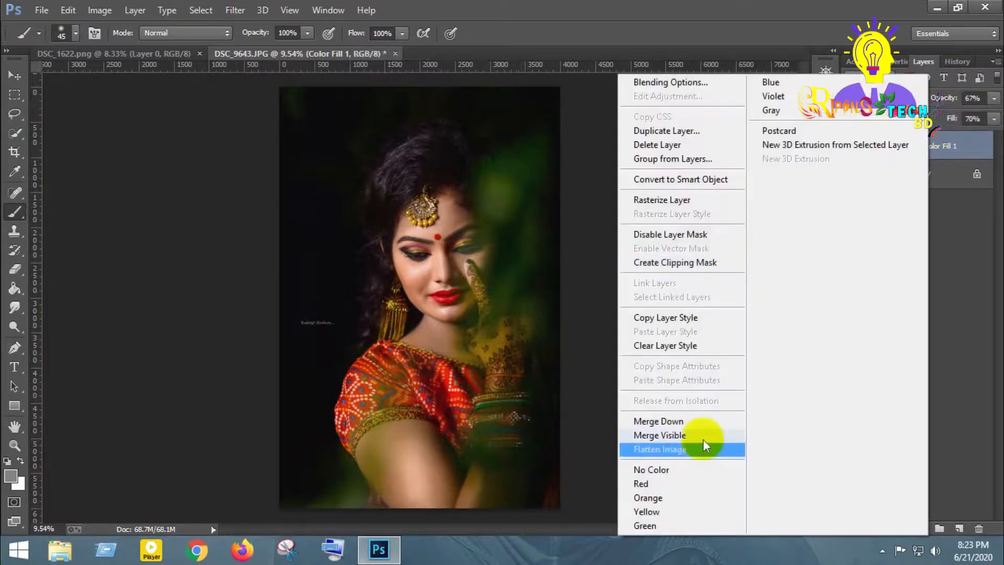
Step: Flatten the image into one background layer and inspect the finished face close up and in the full portrait
{"action": "left_click", "coordinate": [702, 447]}
{"action": "scroll", "coordinate": [487, 338], "scroll_direction": "up", "scroll_amount": 5}
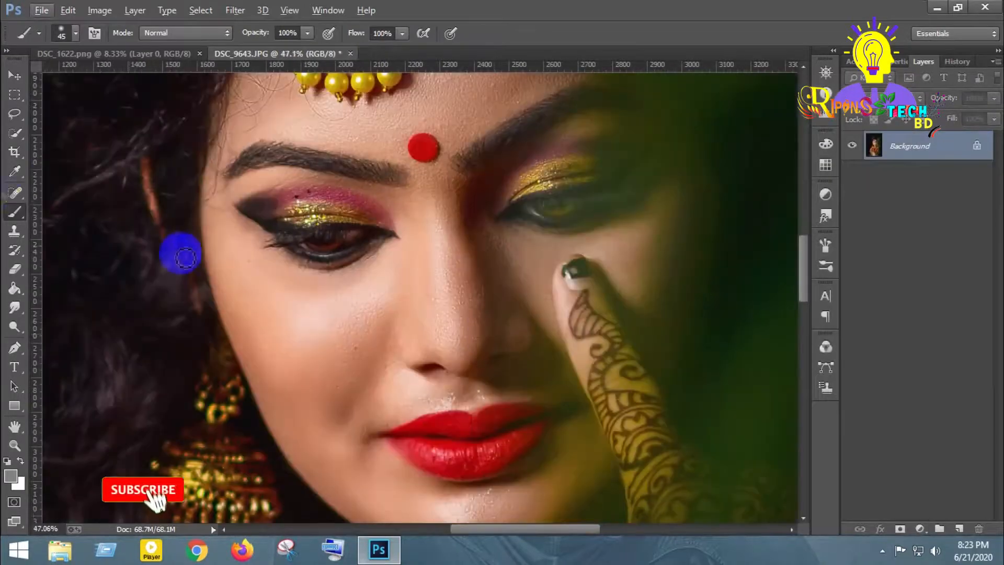
{"action": "left_click", "coordinate": [14, 76]}
{"action": "scroll", "coordinate": [633, 313], "scroll_direction": "down", "scroll_amount": 5}
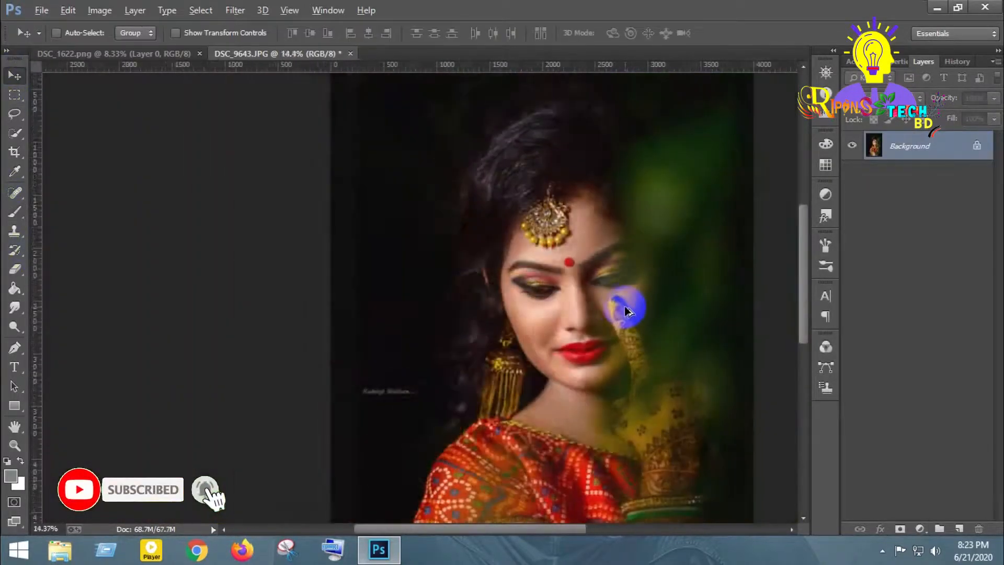
{"action": "scroll", "coordinate": [627, 311], "scroll_direction": "down", "scroll_amount": 2}
Step: Save the flattened portrait to the Desktop as a JPEG named DSC_9643, accepting the JPEG options
{"action": "left_click", "coordinate": [41, 10]}
{"action": "left_click", "coordinate": [162, 148]}
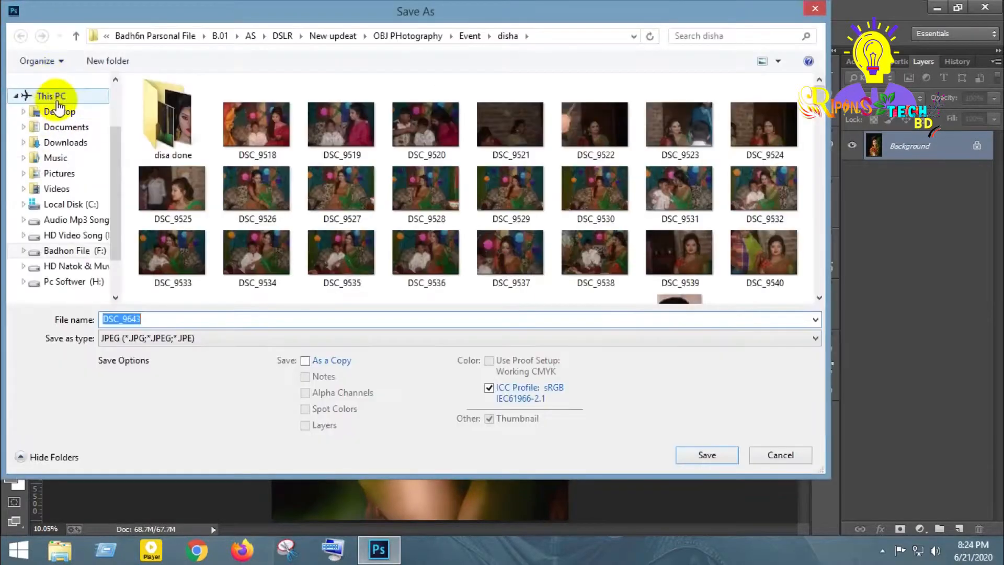
{"action": "left_click", "coordinate": [58, 111]}
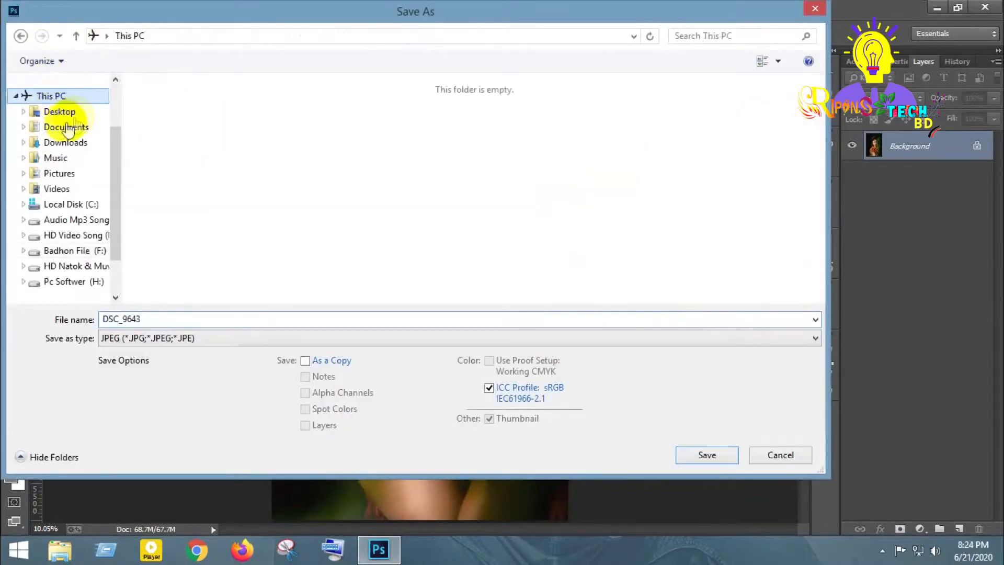
{"action": "left_click", "coordinate": [707, 455]}
{"action": "left_click", "coordinate": [584, 134]}
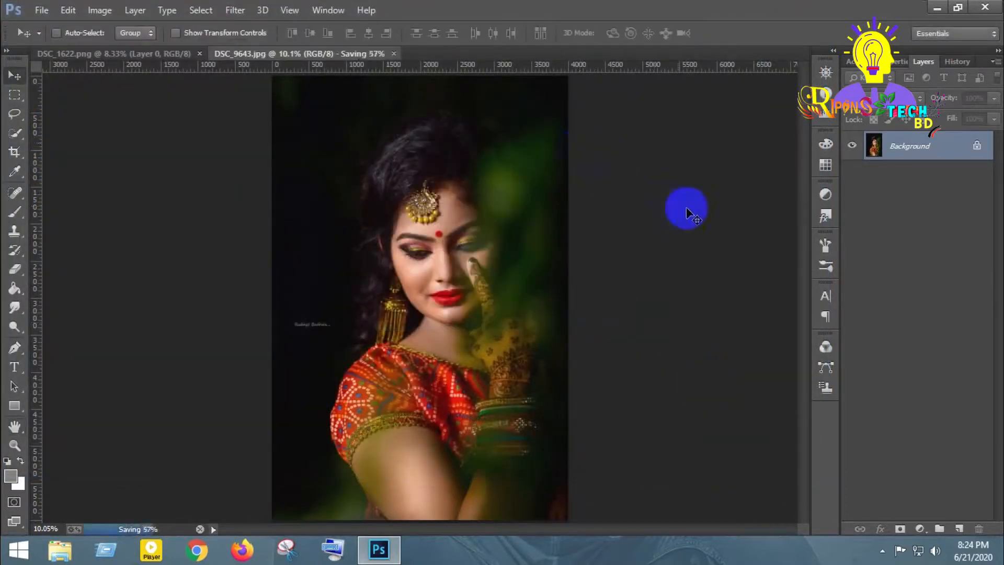
{"action": "left_click", "coordinate": [883, 552]}
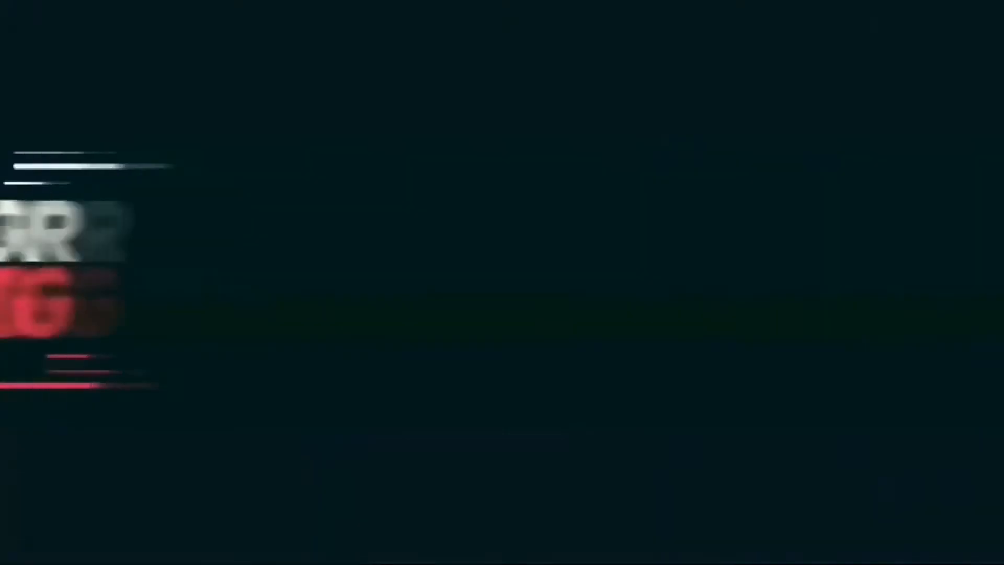